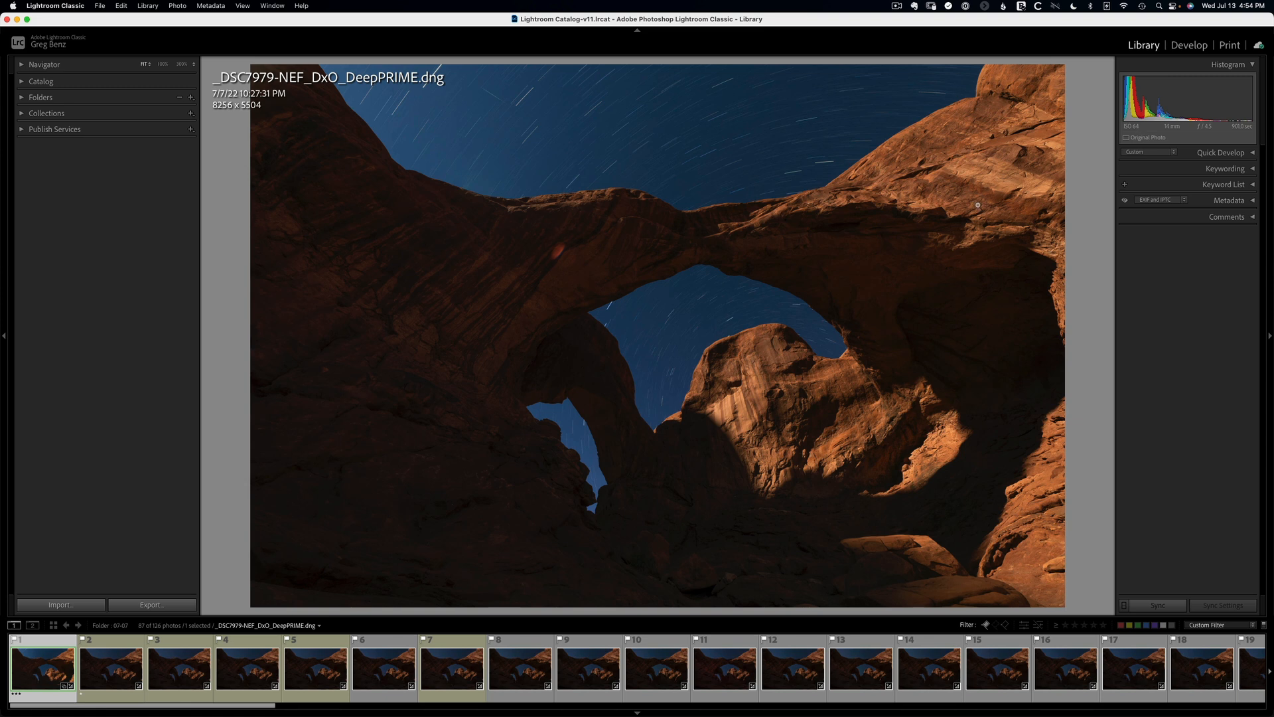
Browse the night series from the first star-trail photo through the short exposures to the last frame.
key("Right")
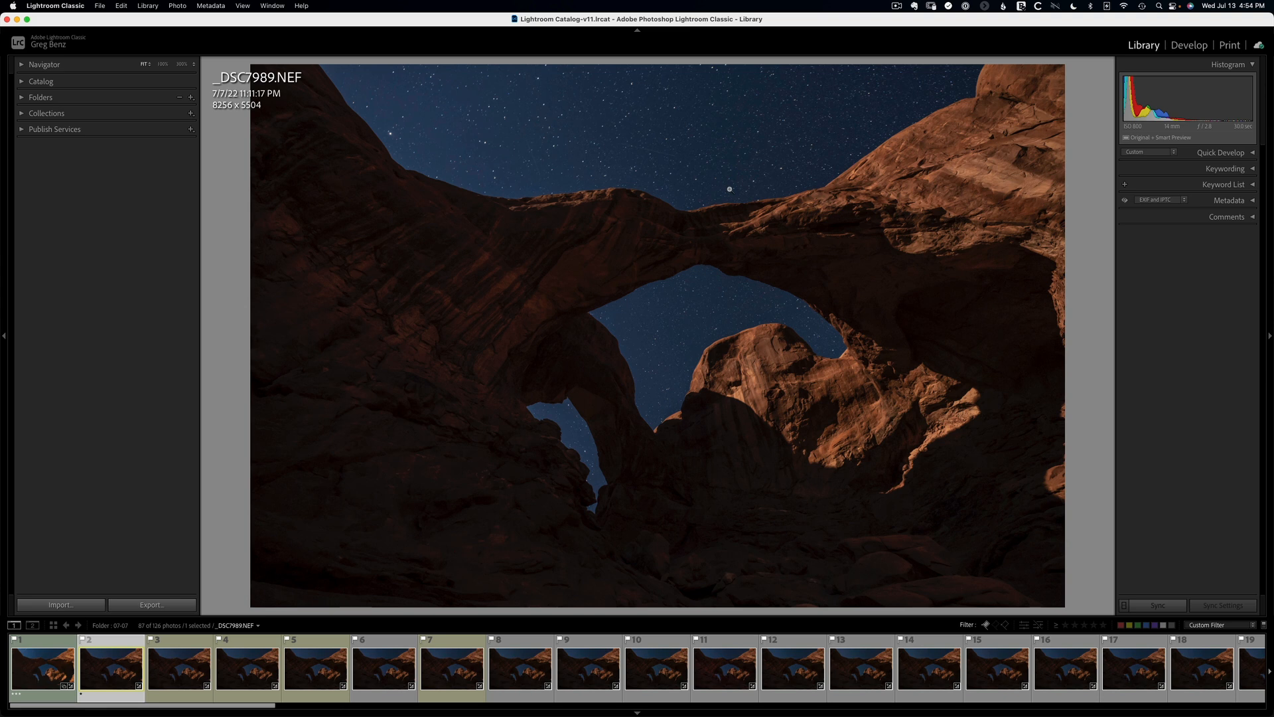
key("Right")
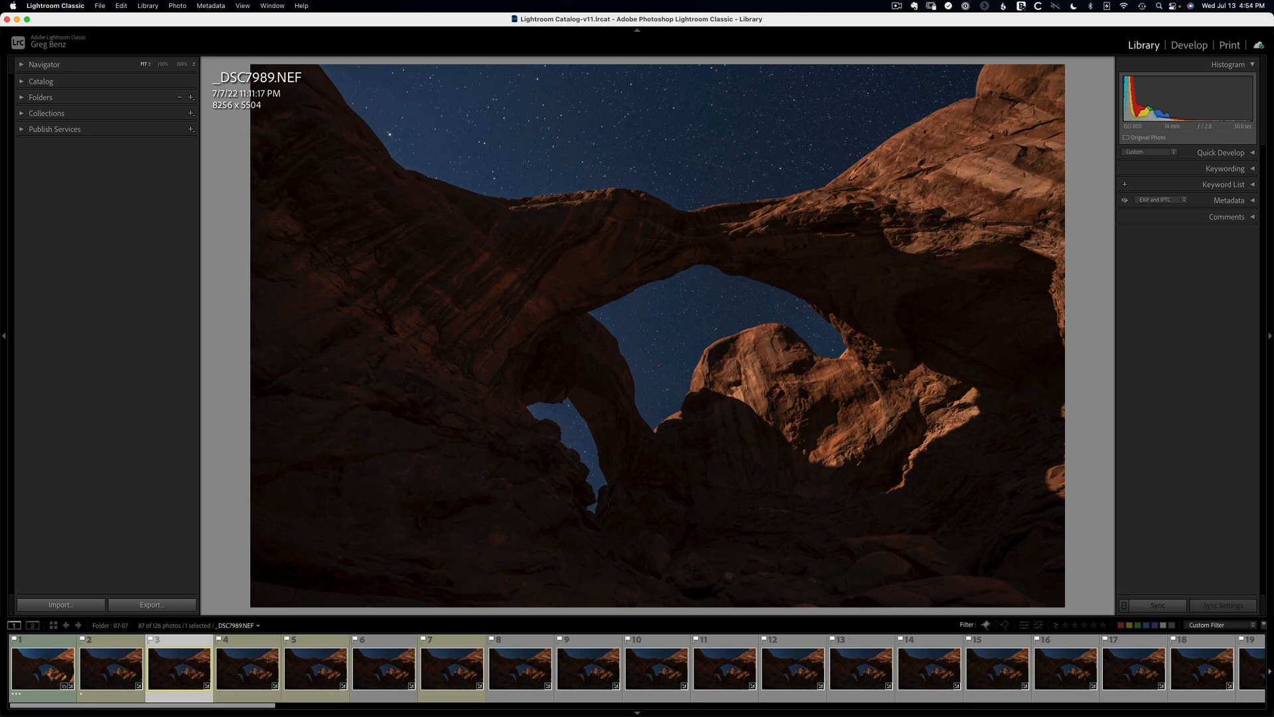
key("End")
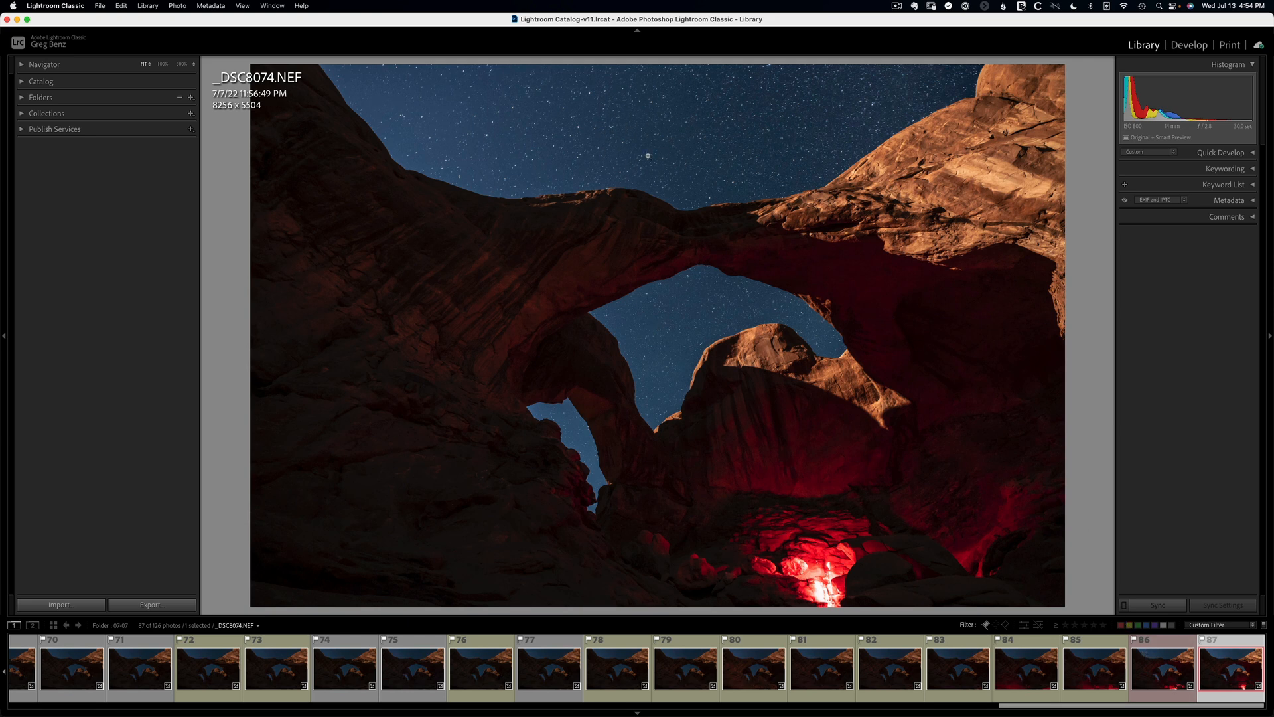
Flag the last two red-lit frames of the series as rejected.
left_click(1093, 667)
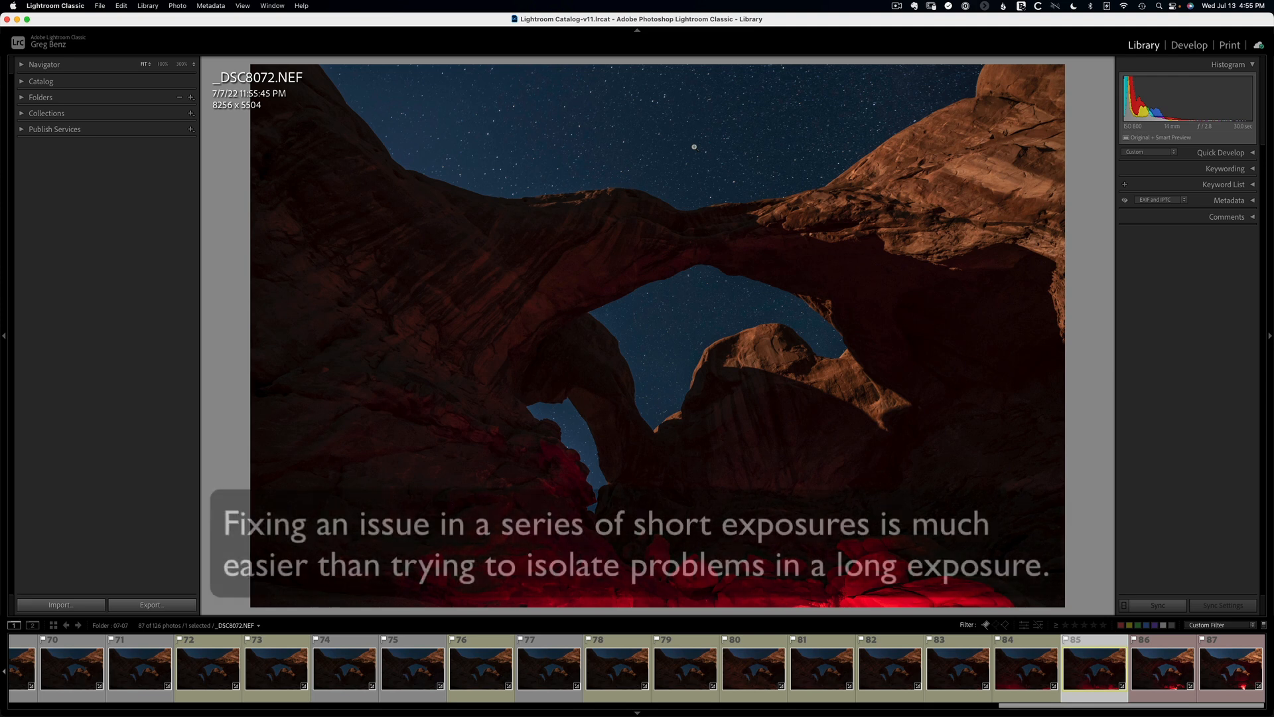
left_click(1225, 678)
key("x")
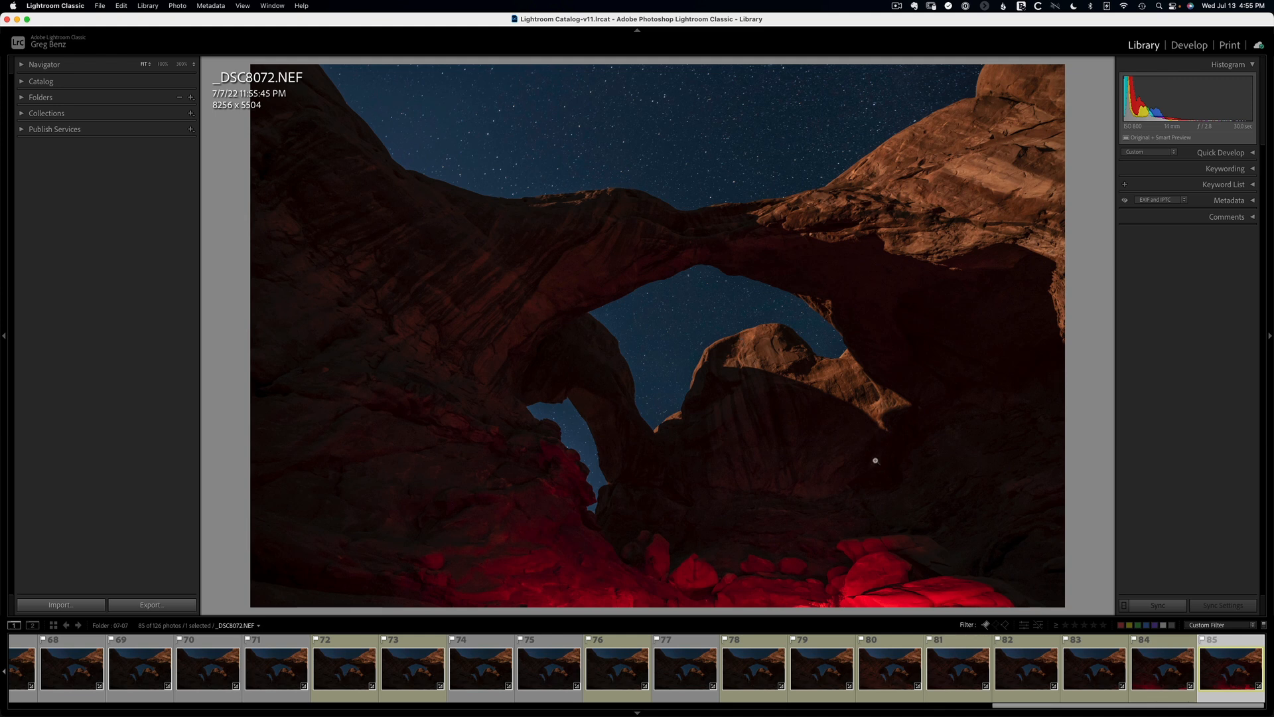
Open the first photo, _DSC7979-NEF_DxO_DeepPRIME.dng, in the Develop module and review its Detail and Calibration settings.
left_click_drag(1030, 704, 46, 709)
left_click(36, 660)
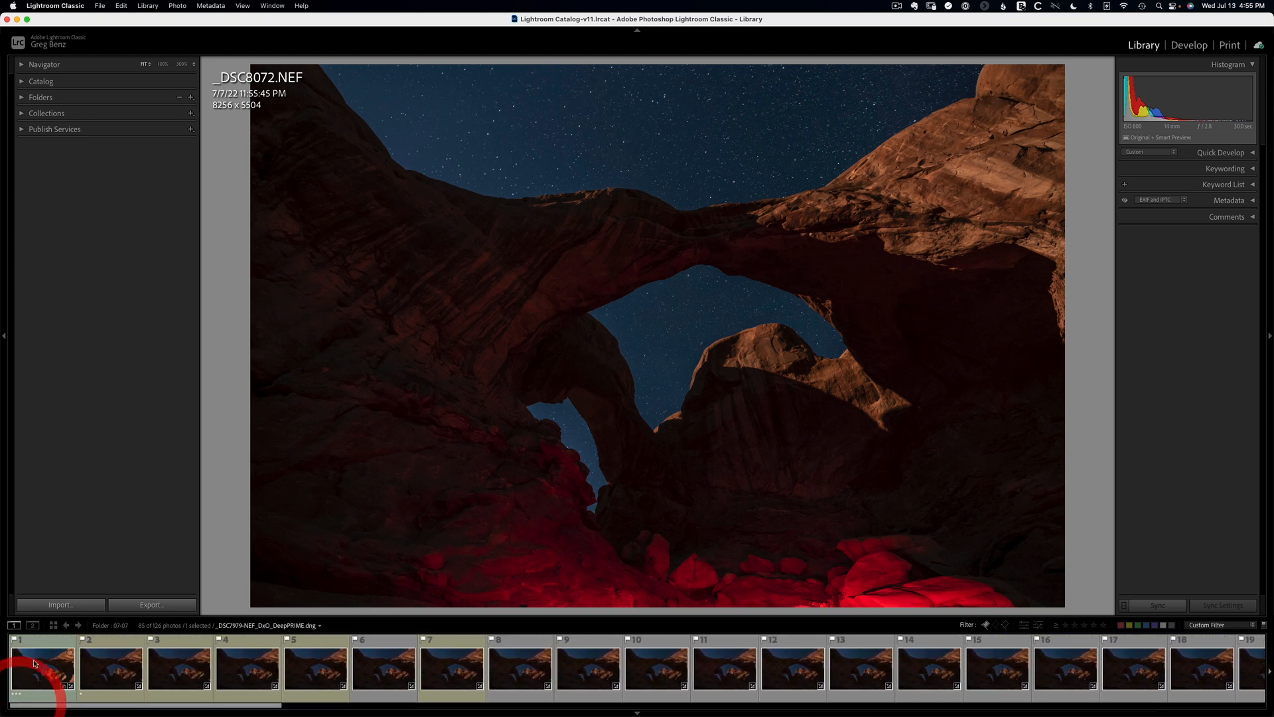
left_click(40, 667)
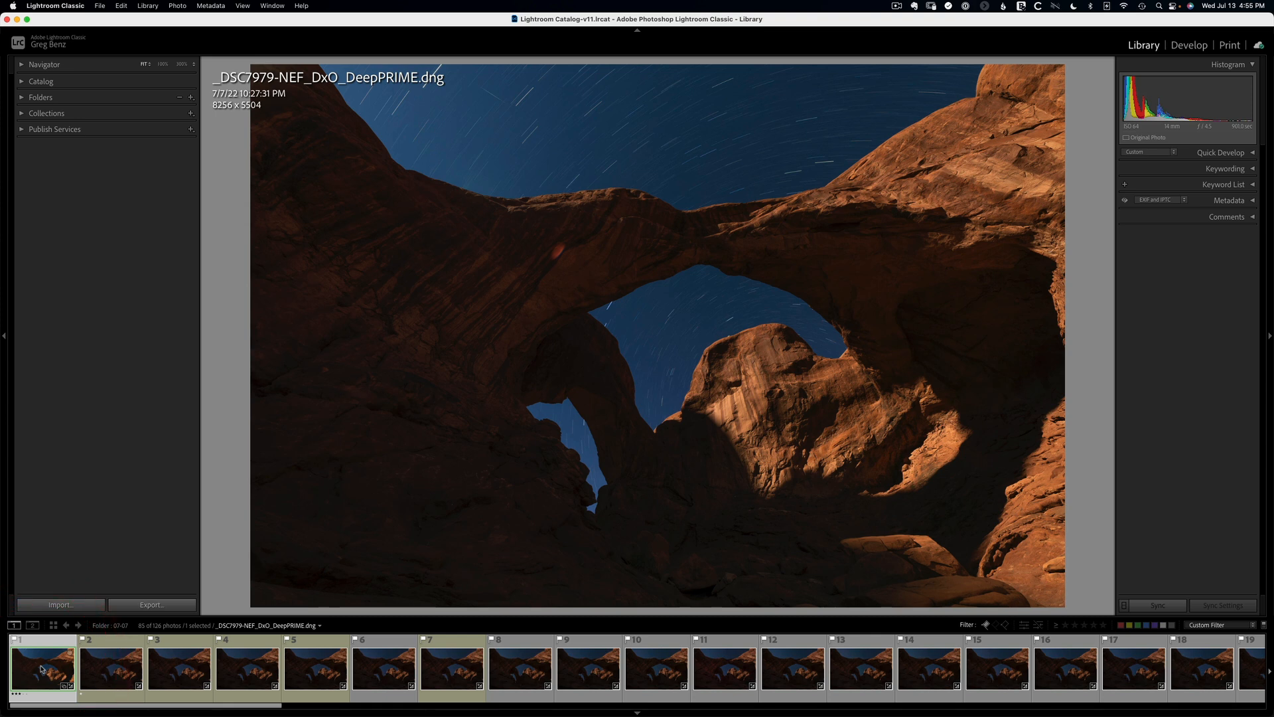
key("d")
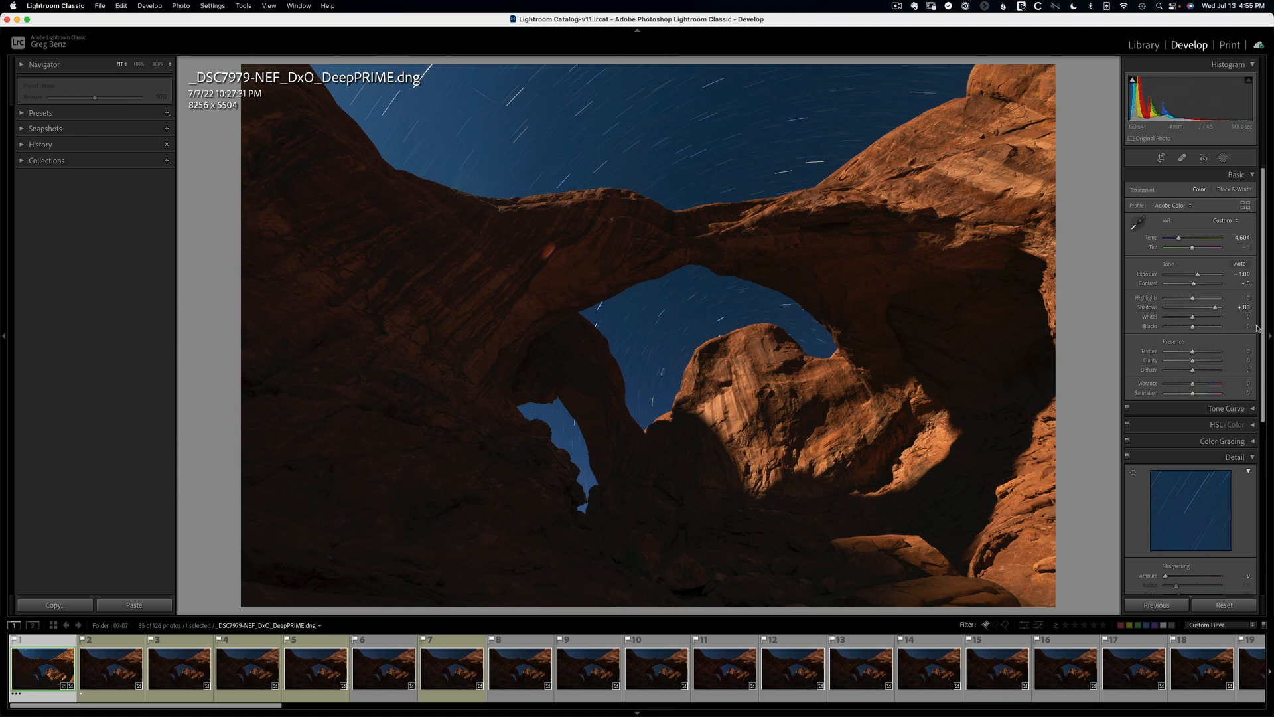
scroll(1260, 330, "down", 5)
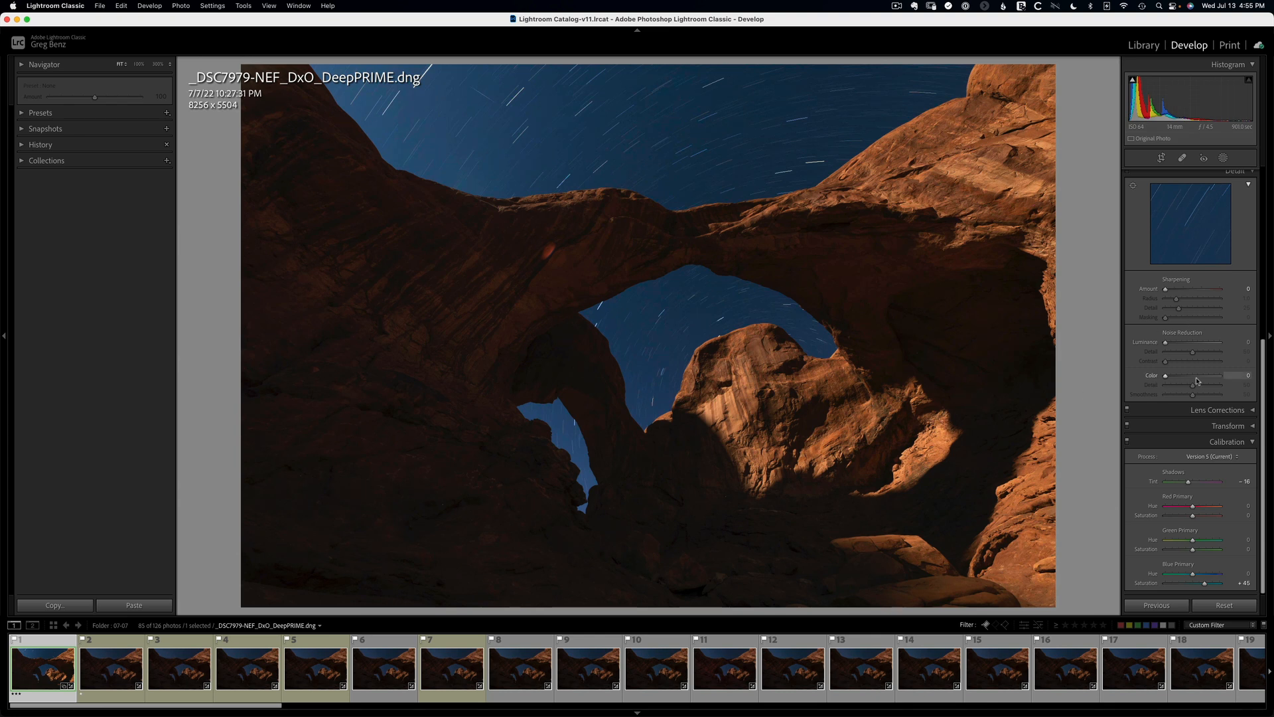
left_click_drag(1264, 404, 1264, 351)
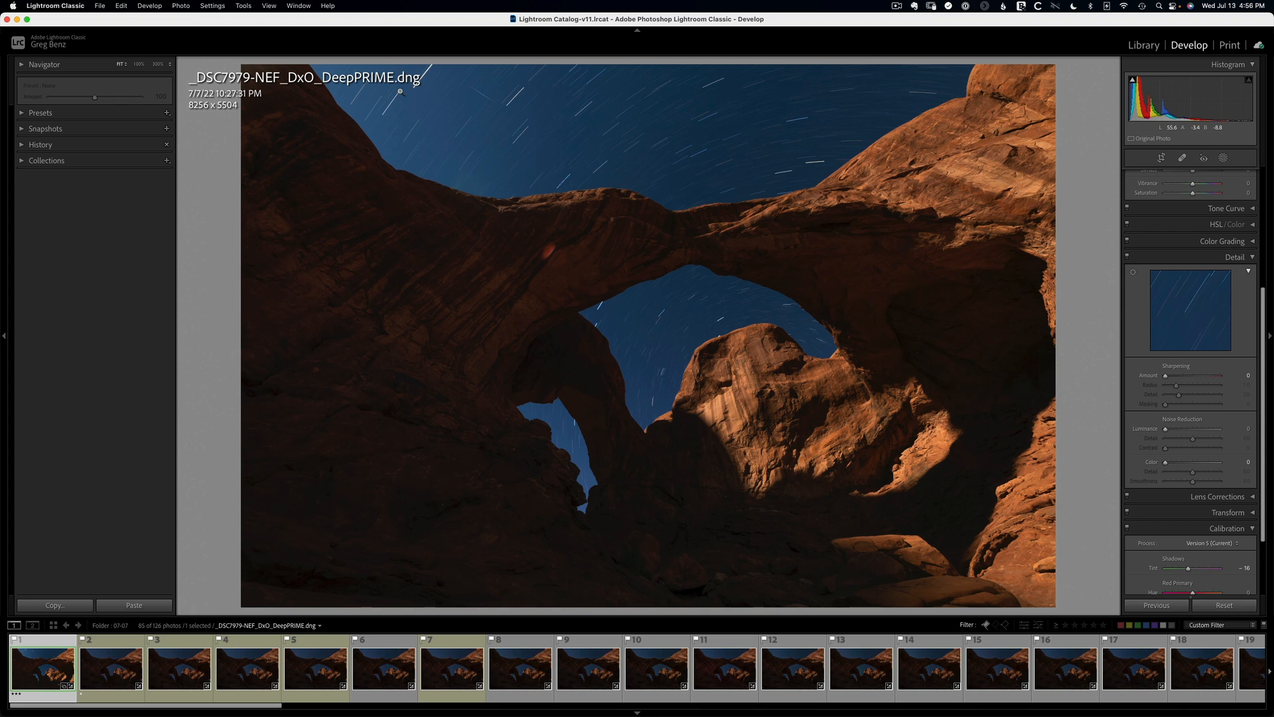
scroll(1251, 225, "up", 6)
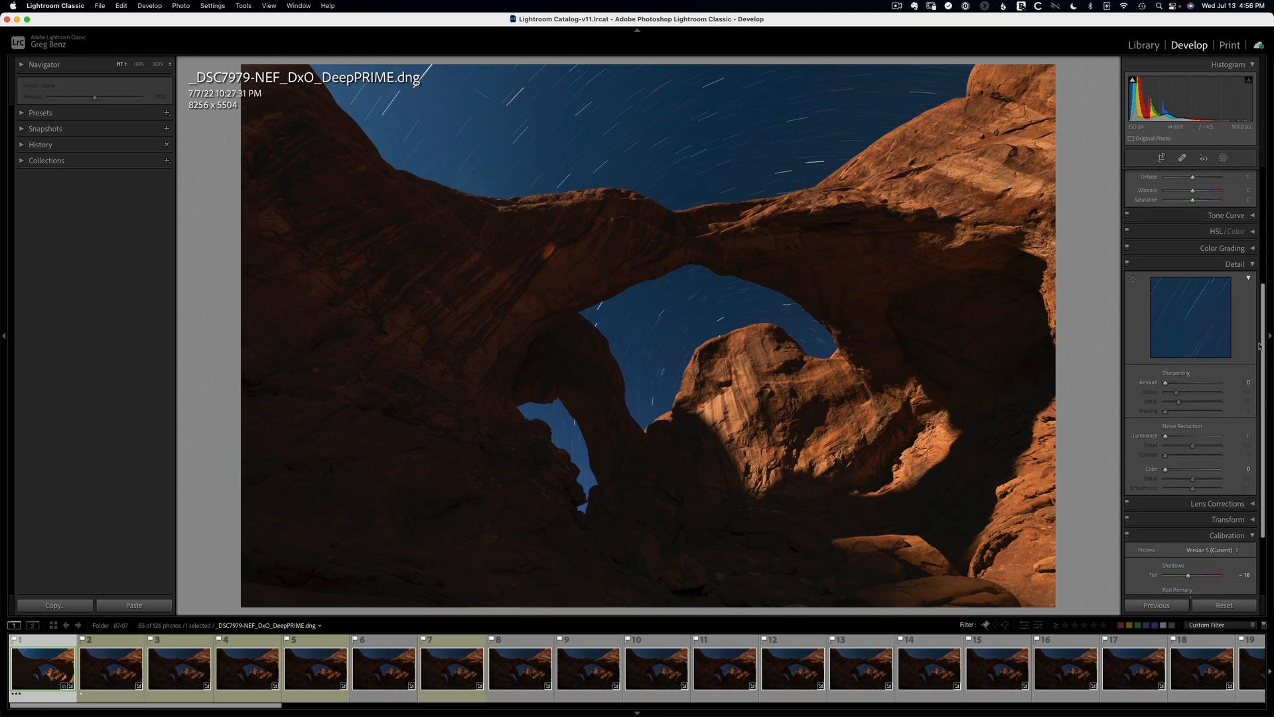
Compare the magnified stars in _DSC7989.NEF with Clarity at 0, and undo the Clarity change.
left_click(111, 672)
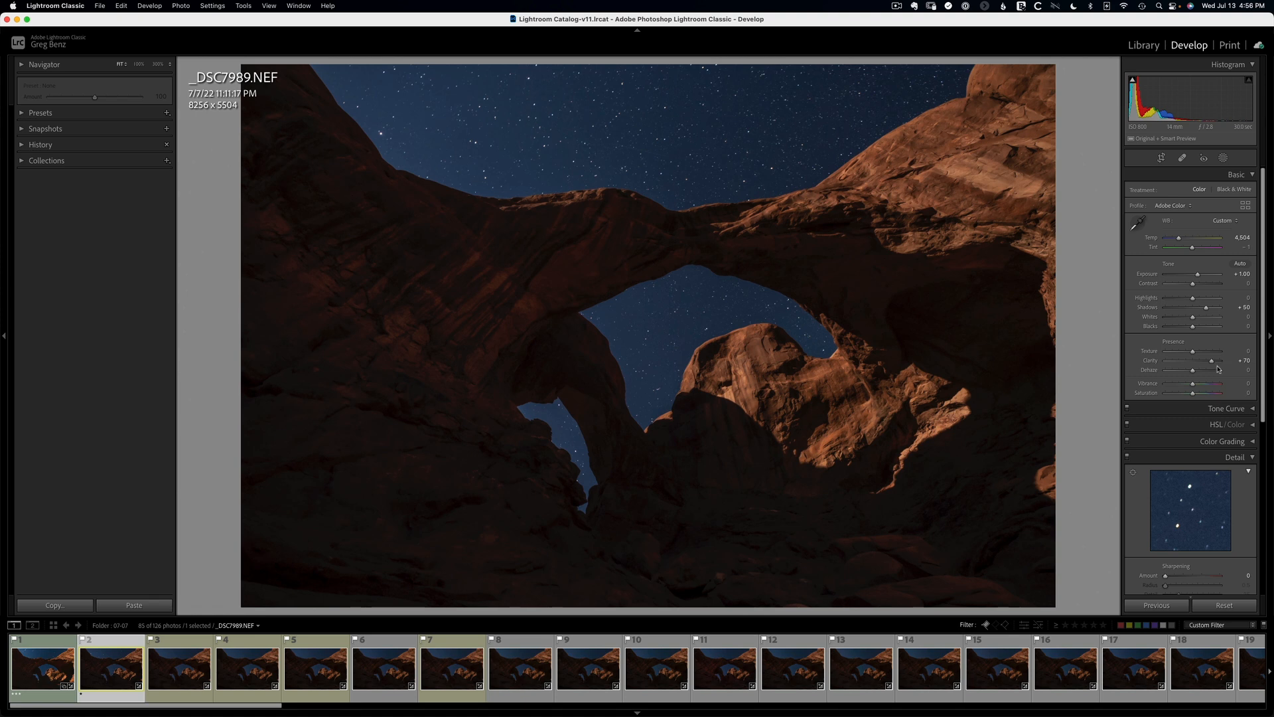
left_click(542, 134)
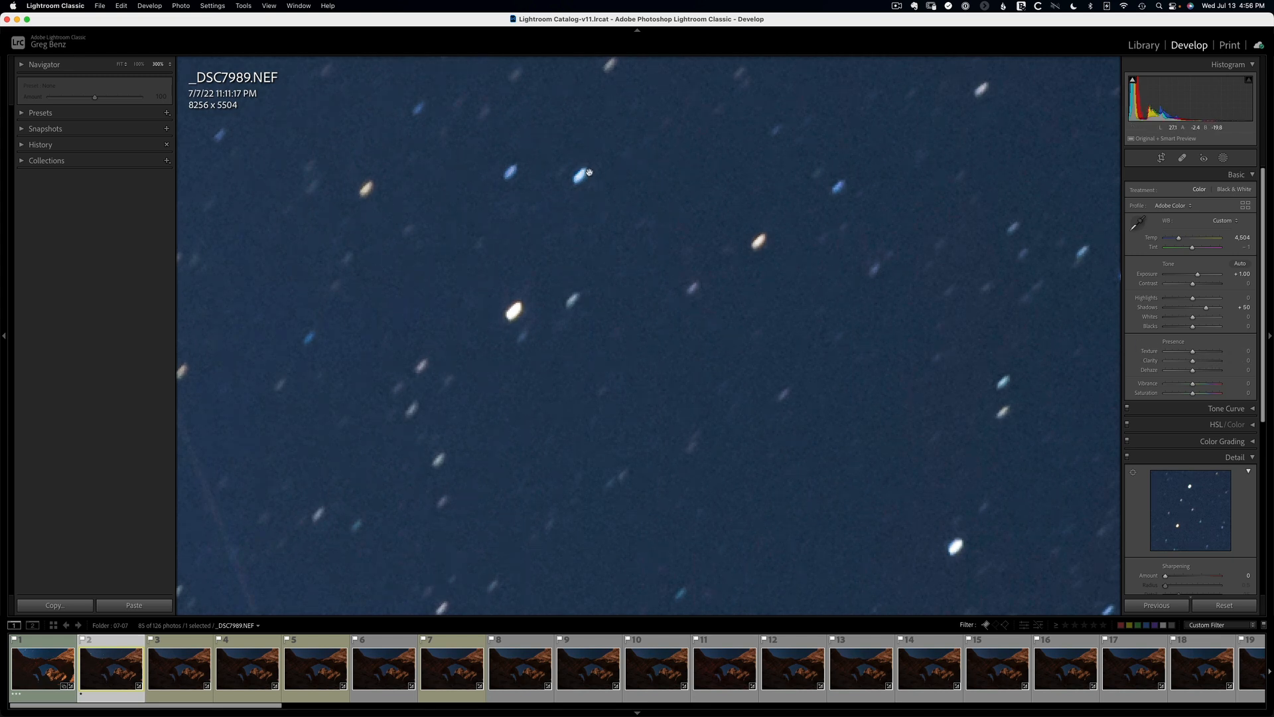
key("super+z")
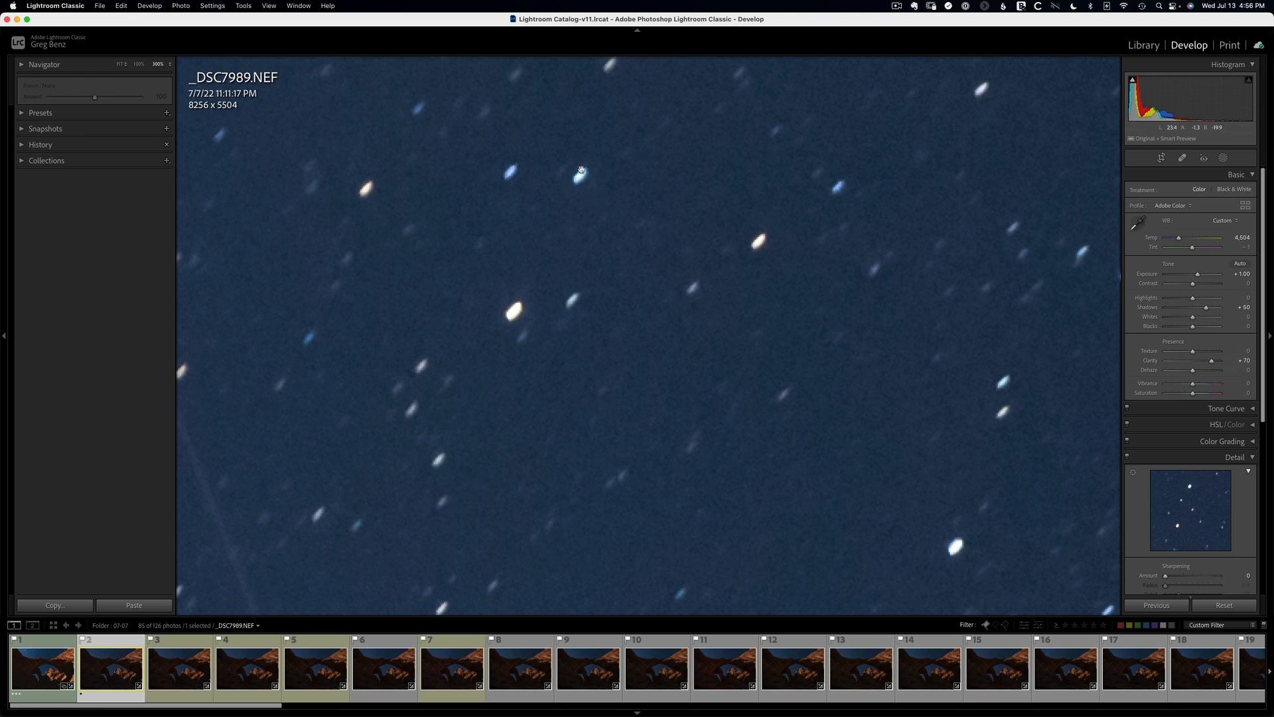
Review the noise reduction and calibration settings of _DSC7989.NEF and return to the full image view.
scroll(1271, 522, "down", 8)
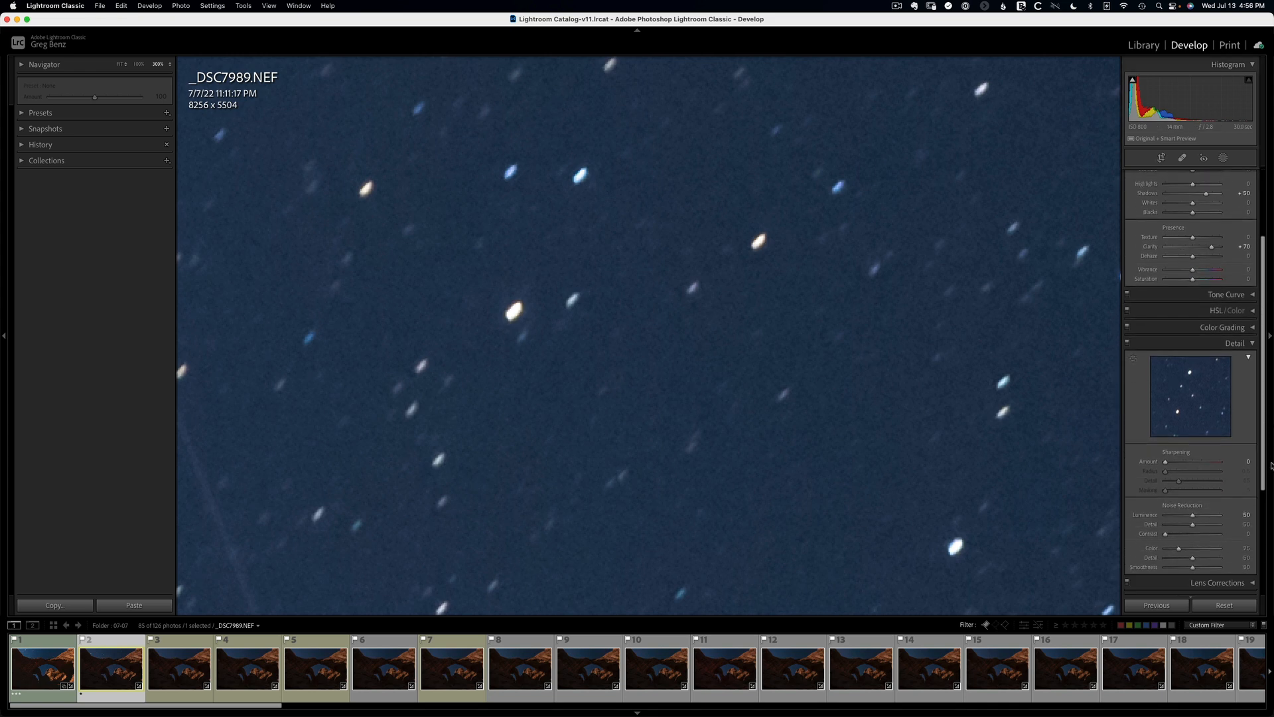
left_click_drag(1273, 521, 1273, 523)
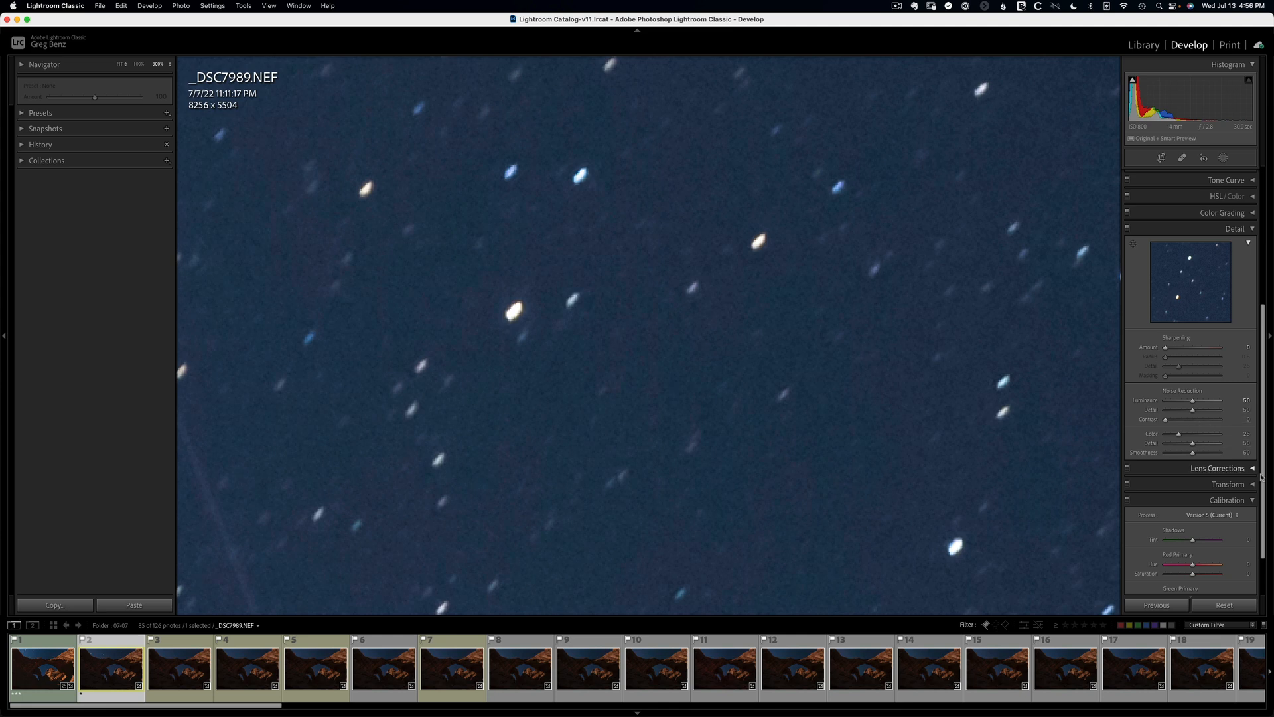
left_click(1265, 577)
left_click(1264, 577)
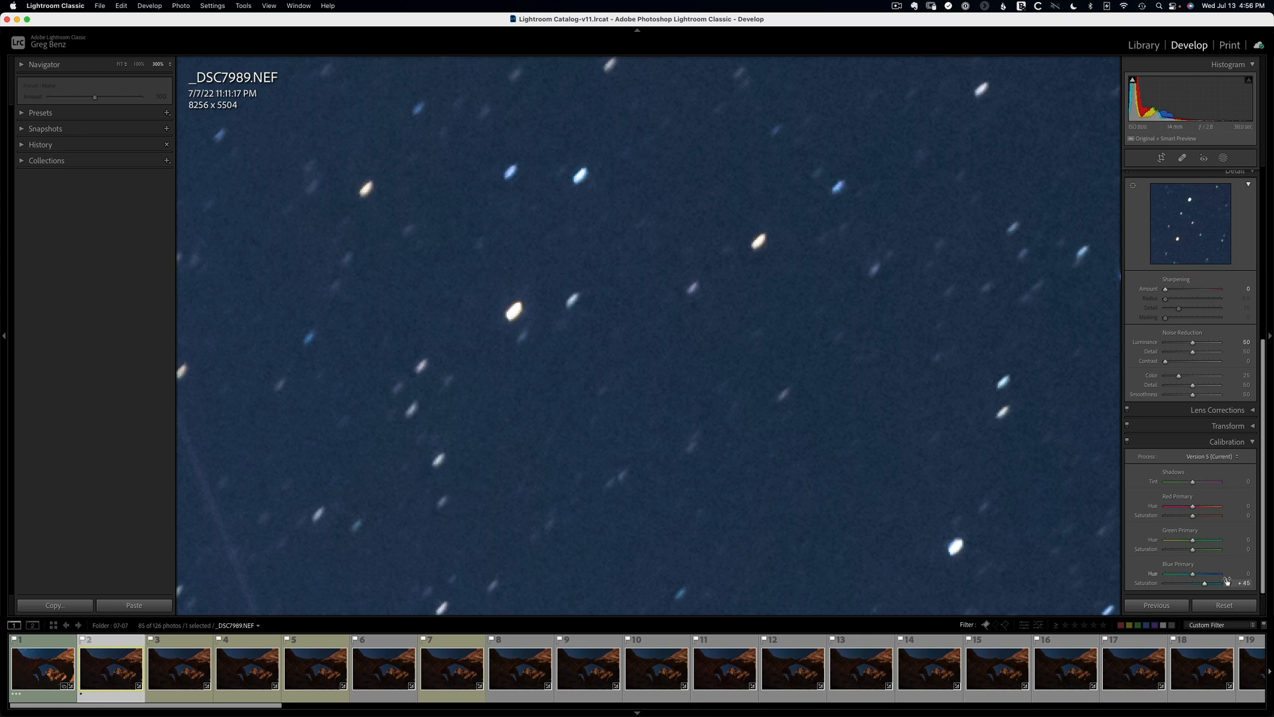
left_click(779, 375)
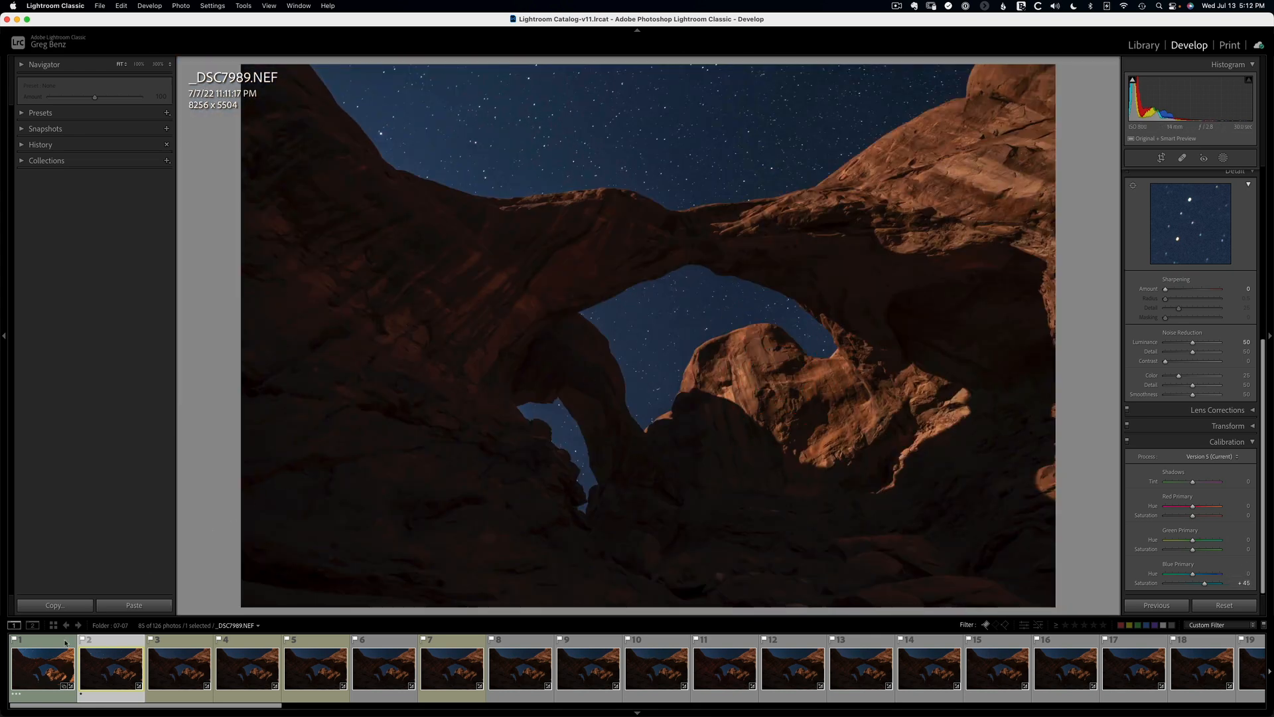
Open the long-exposure photo _DSC7979-NEF_DxO_DeepPRIME.dng for editing in Adobe Photoshop 2022.
left_click(41, 676)
right_click(41, 676)
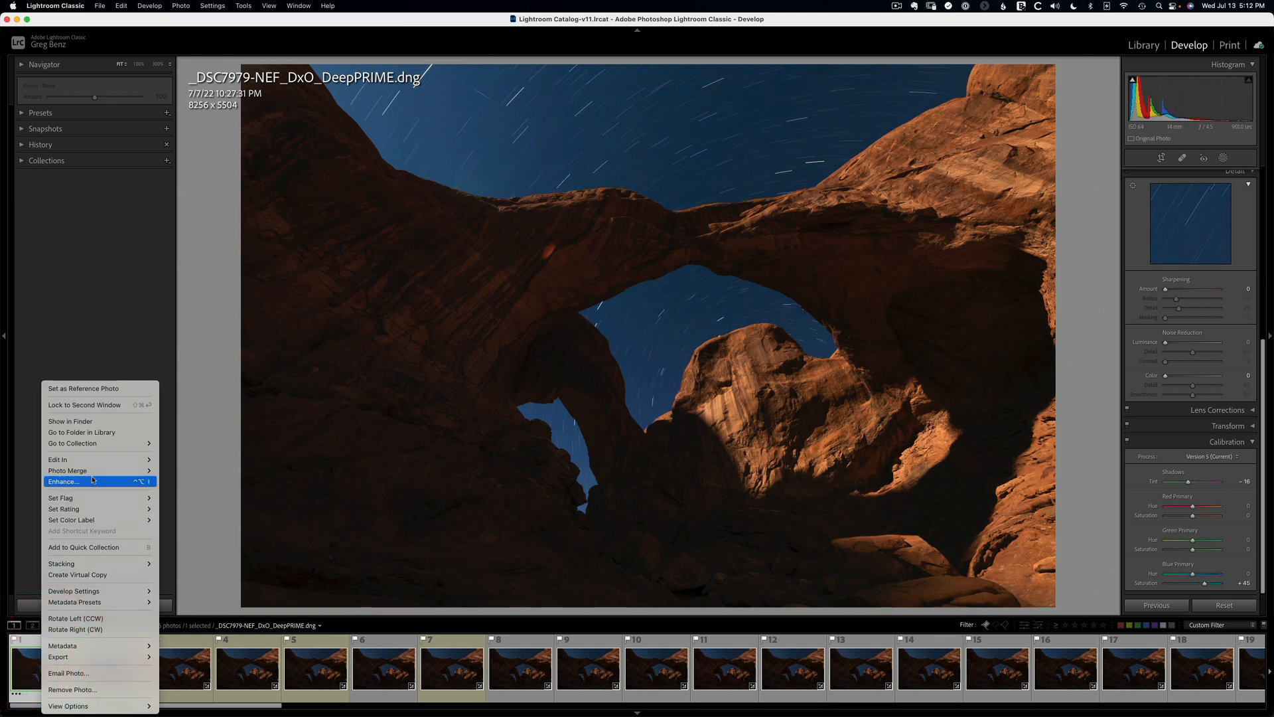
mouse_move(100, 460)
left_click(214, 390)
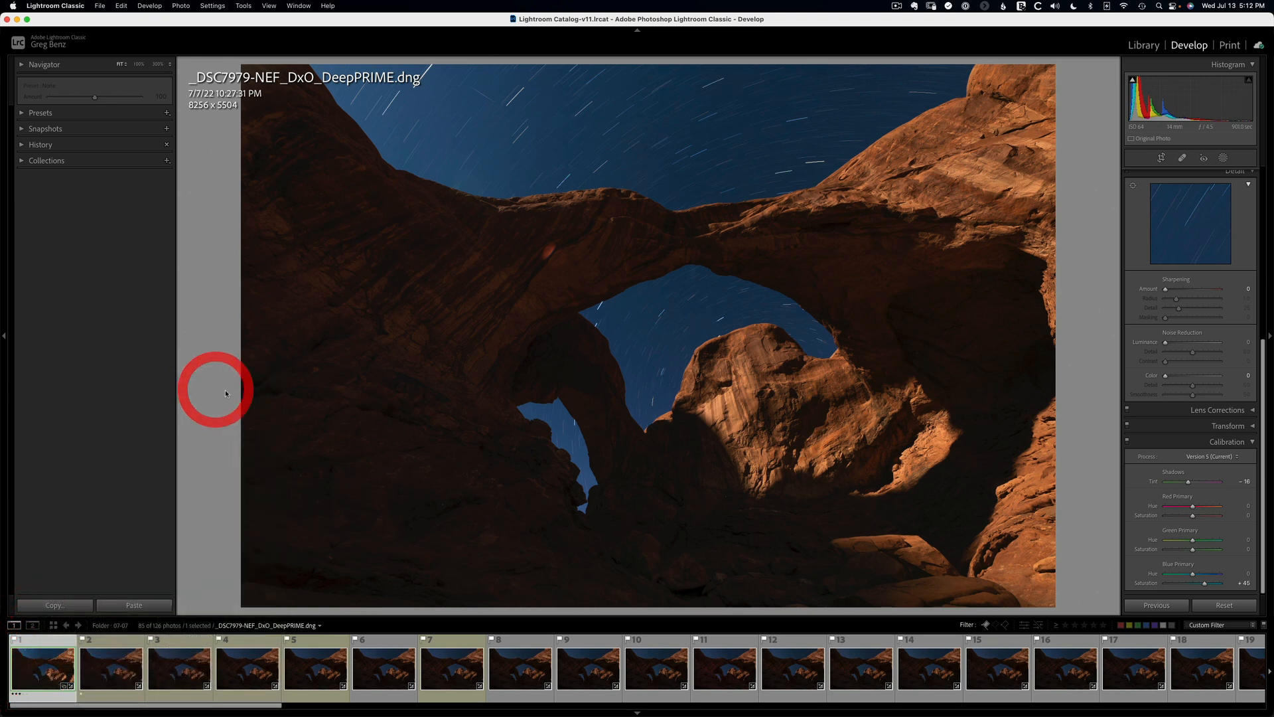
left_click(478, 281)
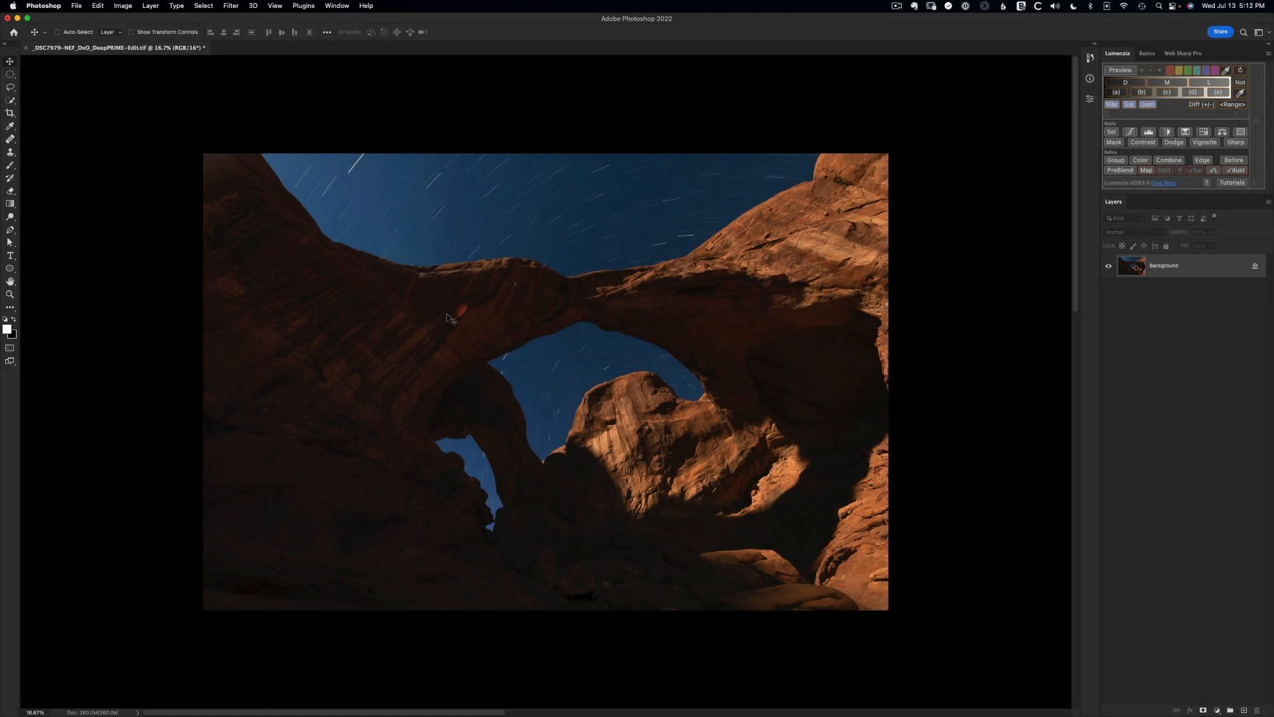
Make an elliptical selection around the red lens flare on the rock face above the arch opening.
key("z")
left_click_drag(464, 312, 540, 378)
key("m")
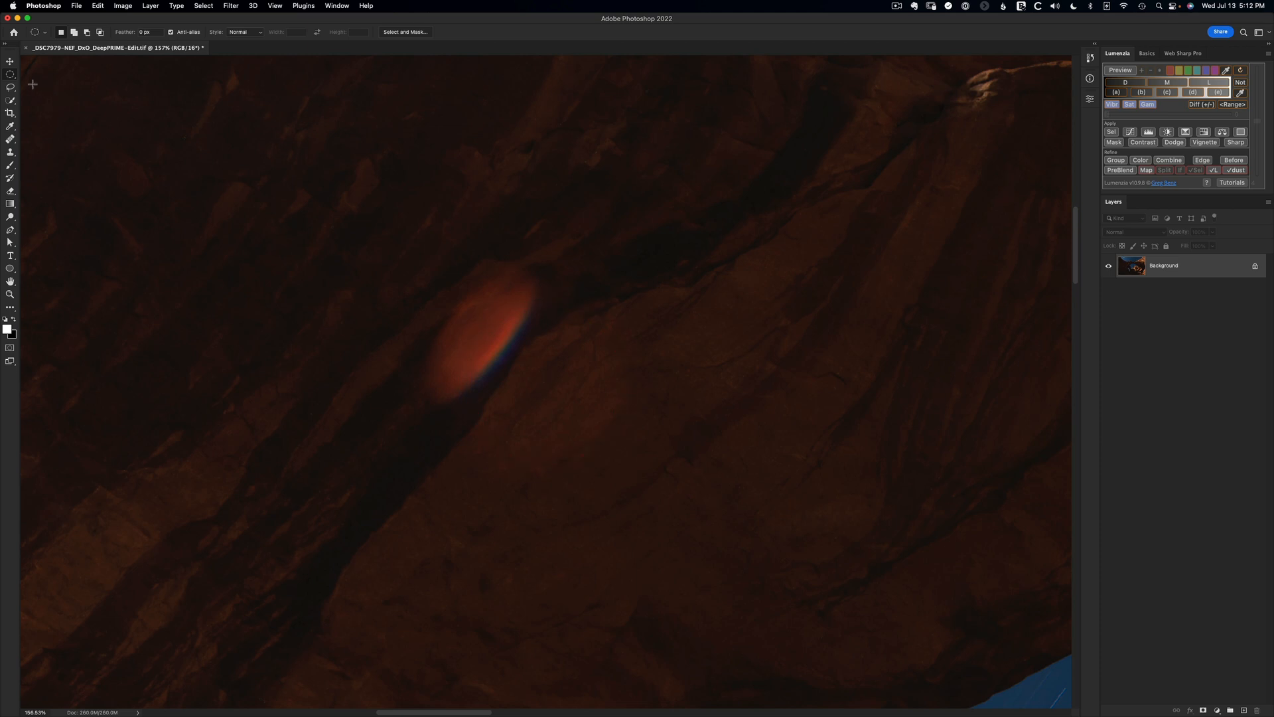
left_click_drag(393, 257, 616, 449)
Remove the flare with Content-Aware Fill using Auto sampling and output to a new layer, and deselect.
left_click(121, 7)
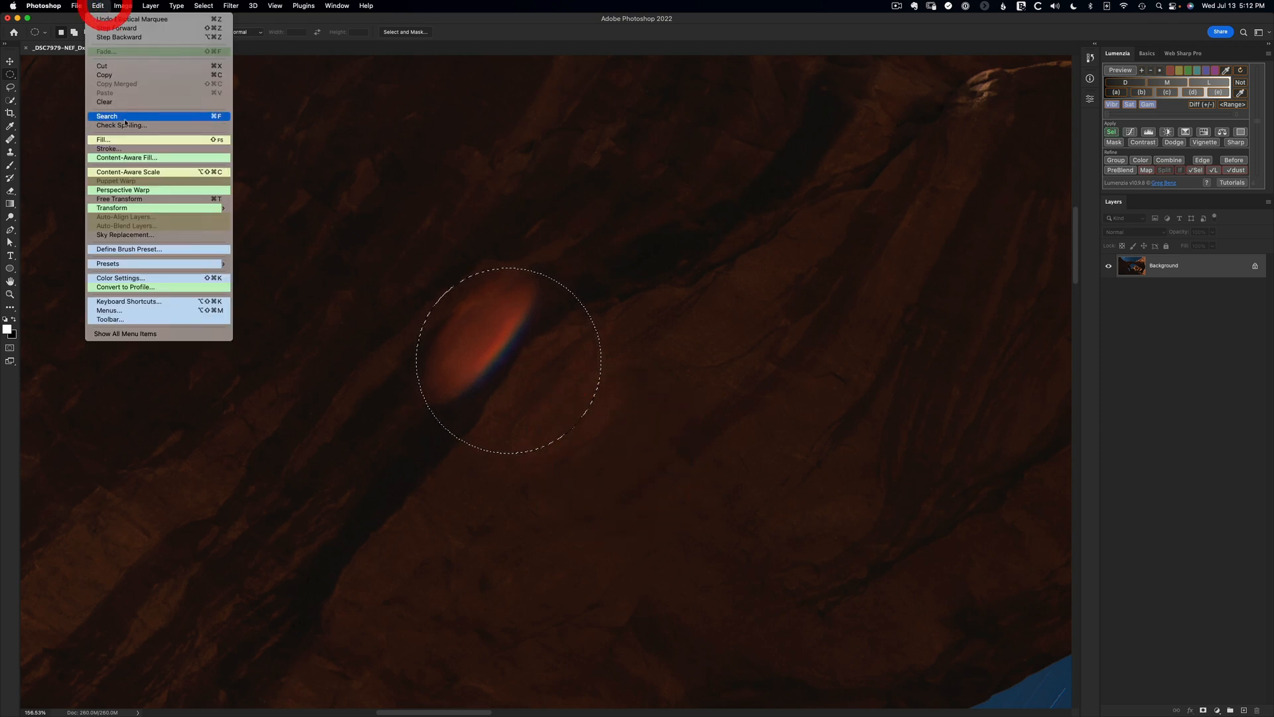
left_click(136, 156)
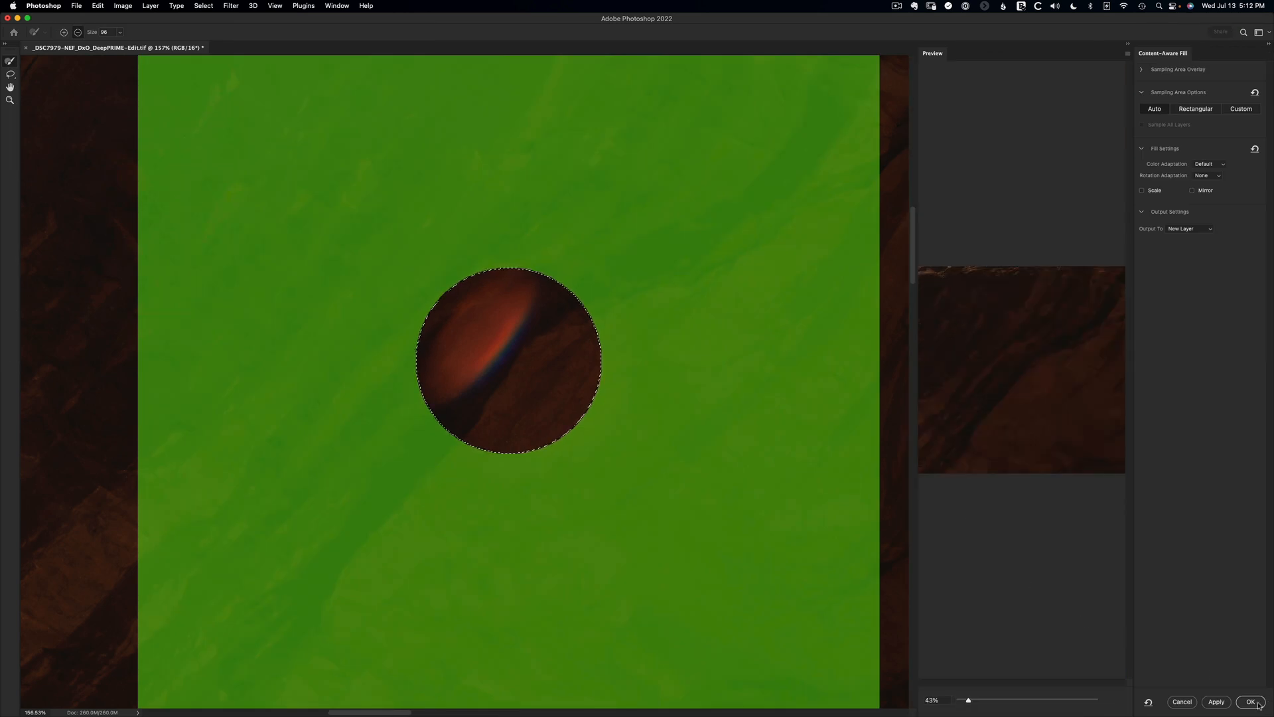
left_click(1257, 704)
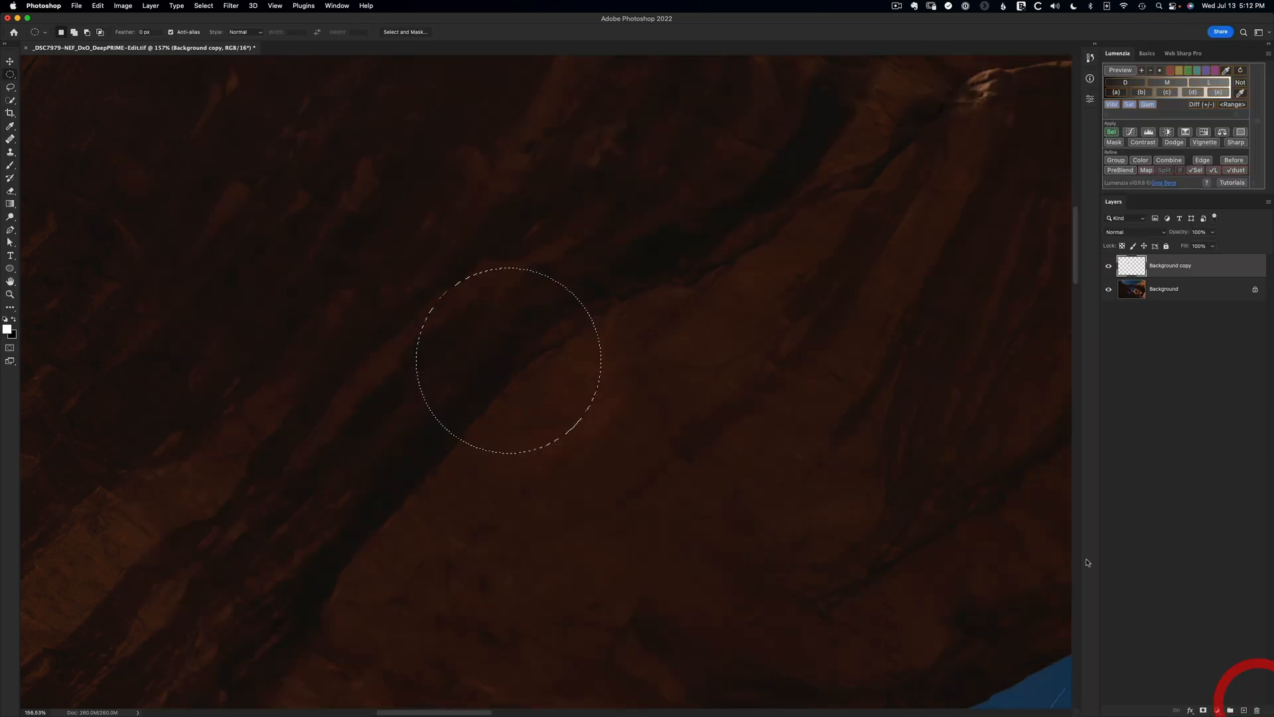
key("super+d")
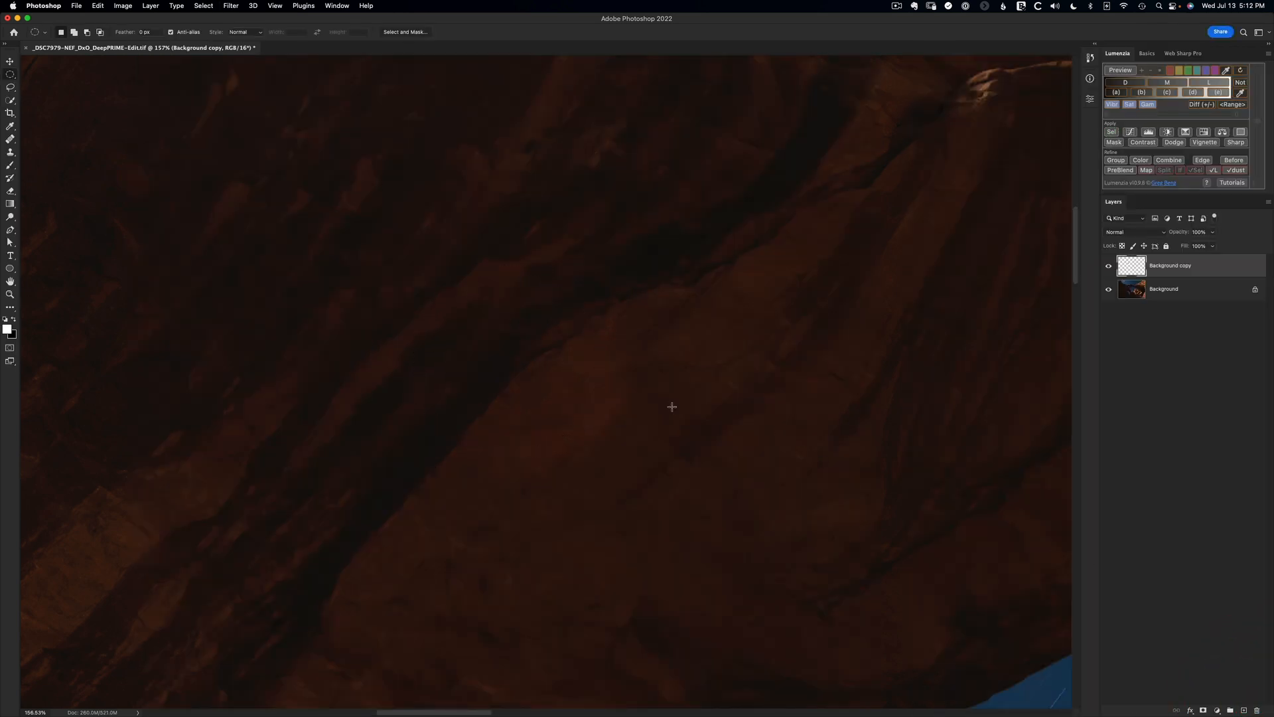
key("super+0")
key("super+minus")
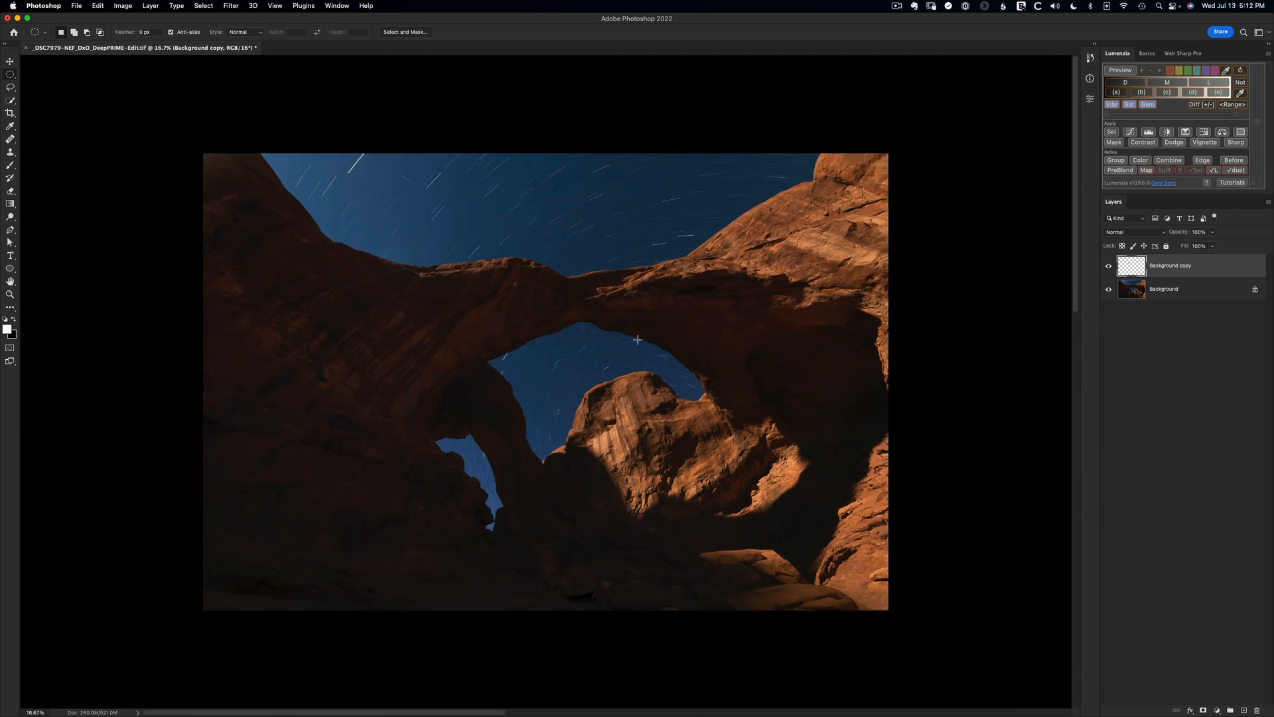
Switch to Lightroom Classic and select all short exposures from _DSC7989.NEF through the last frame in the filmstrip.
key("super+Tab")
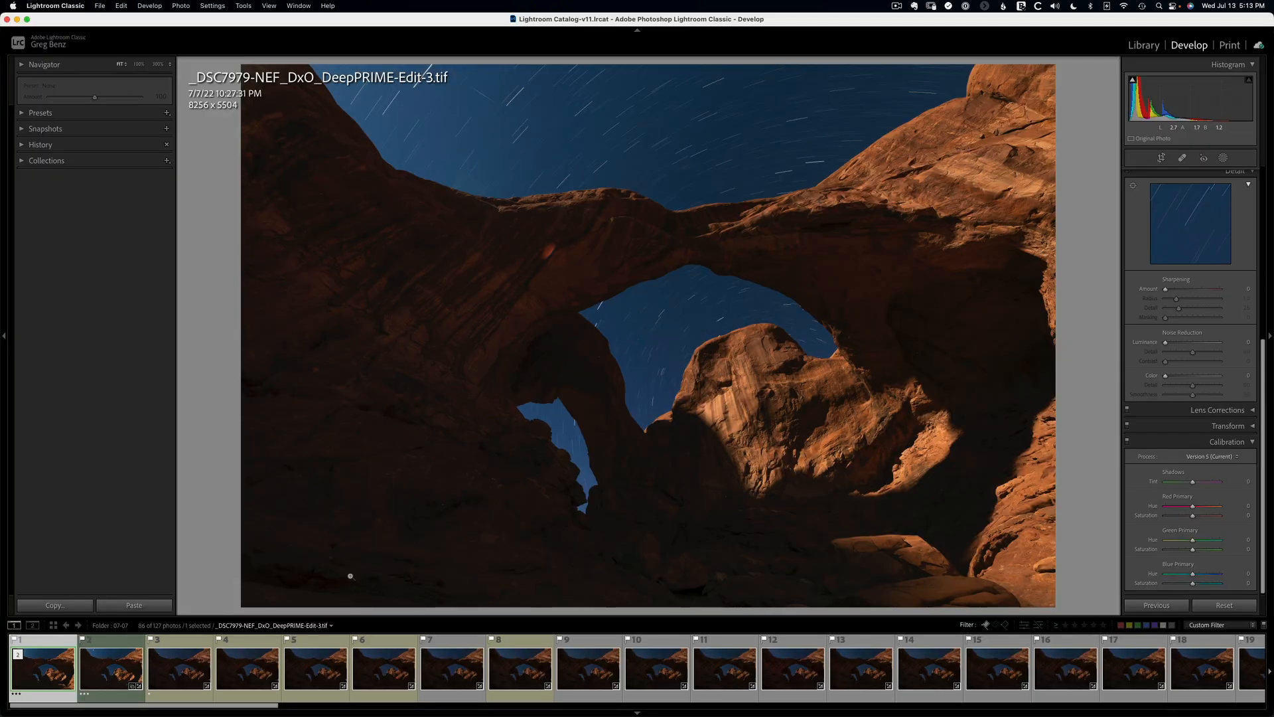
left_click(173, 672)
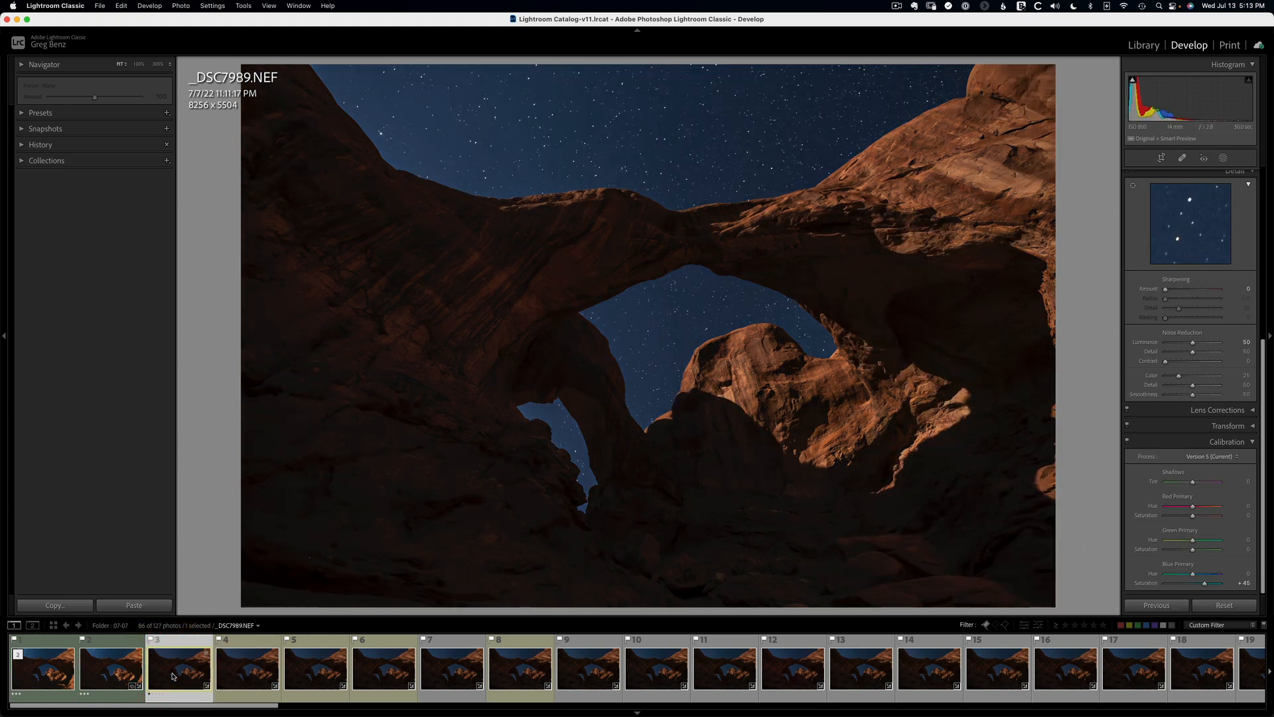
left_click_drag(187, 707, 1227, 708)
left_click(1225, 677, "shift")
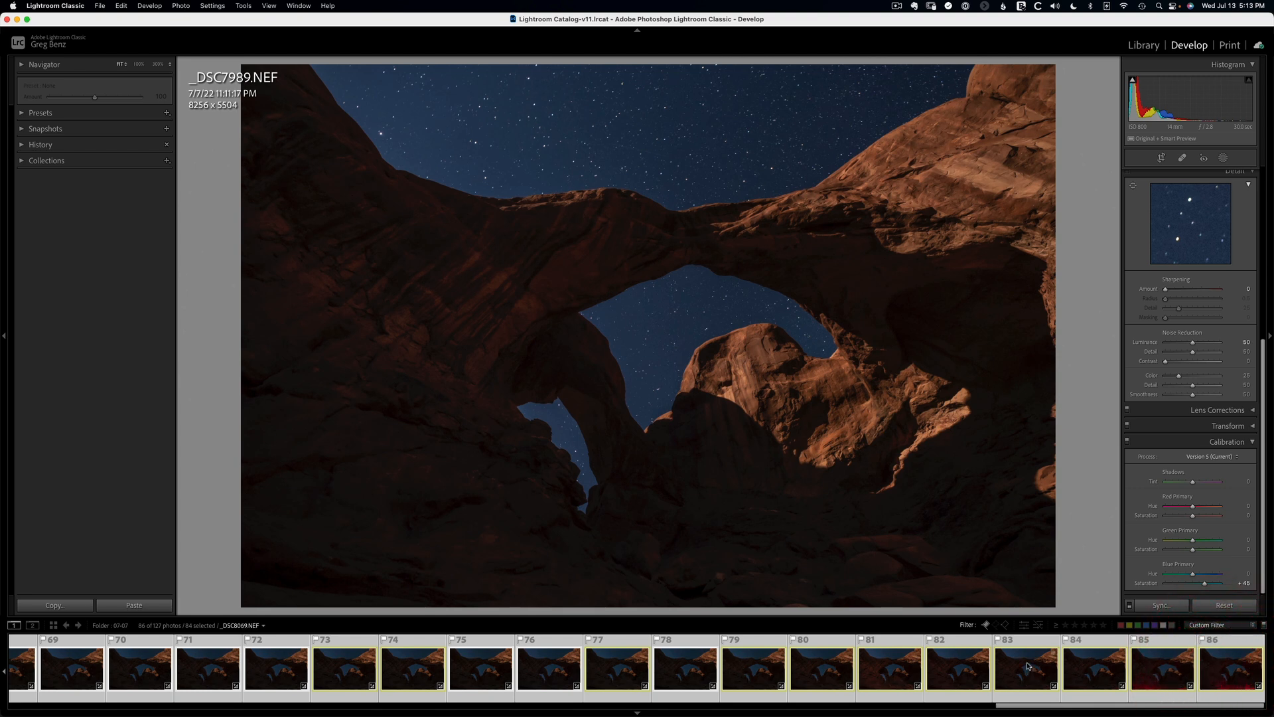
Open the selected exposures as layers in Photoshop, continuing despite the Camera Raw compatibility warning.
right_click(883, 667)
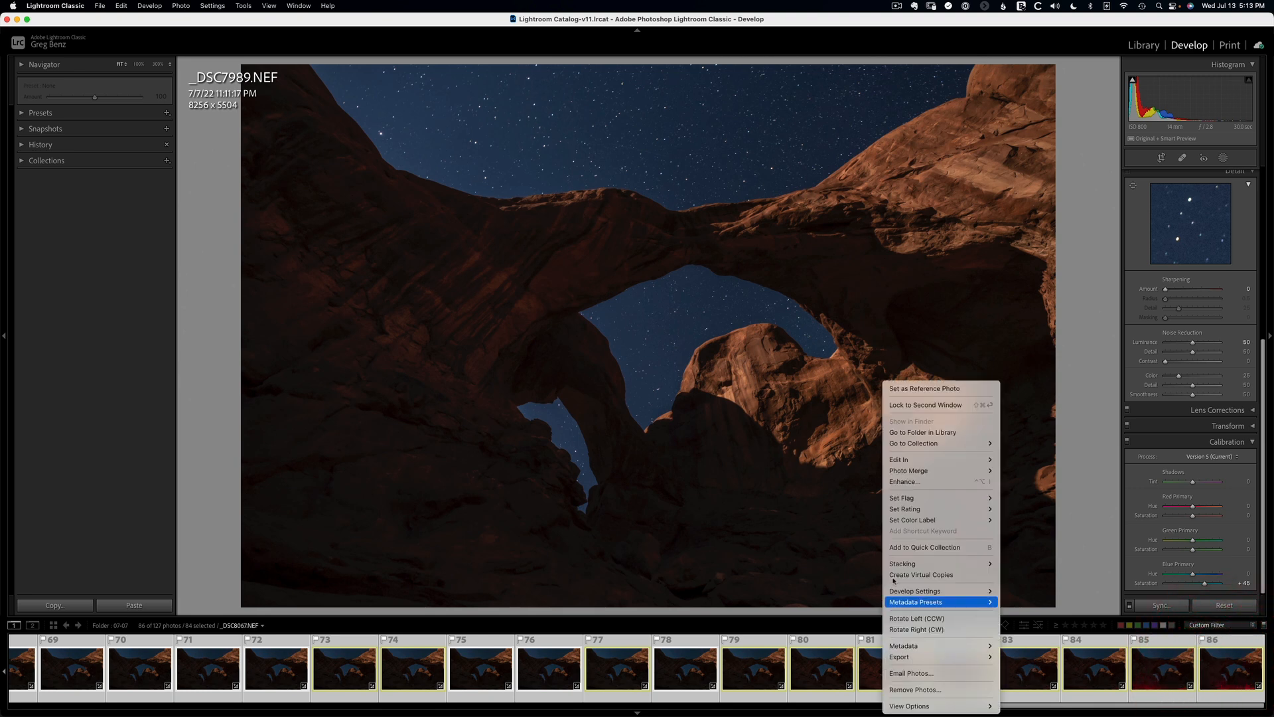
mouse_move(915, 459)
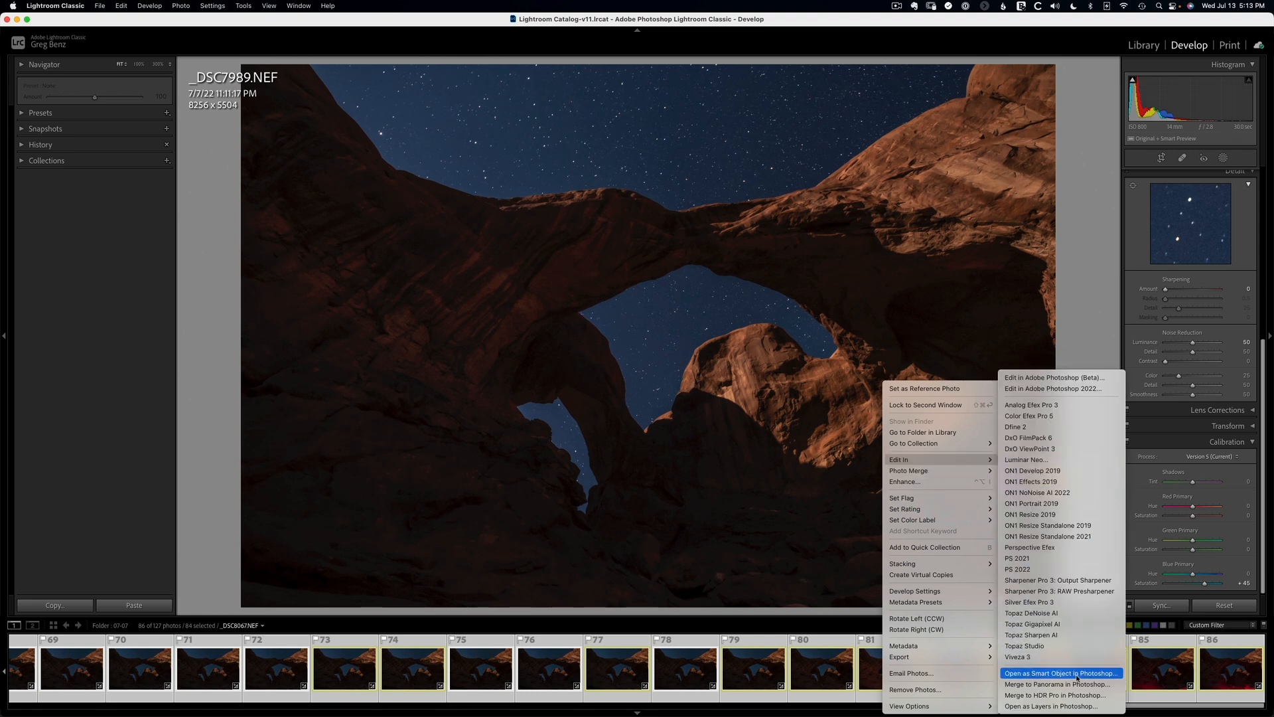
left_click(1055, 706)
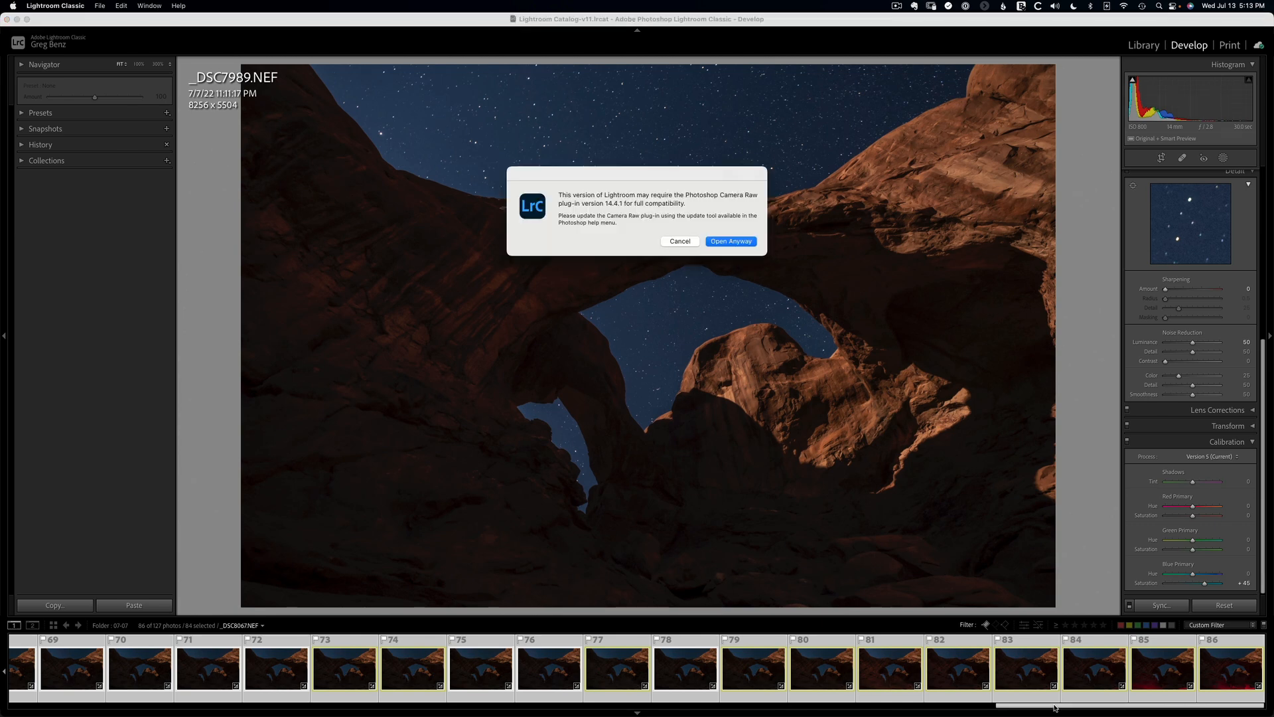
left_click(747, 243)
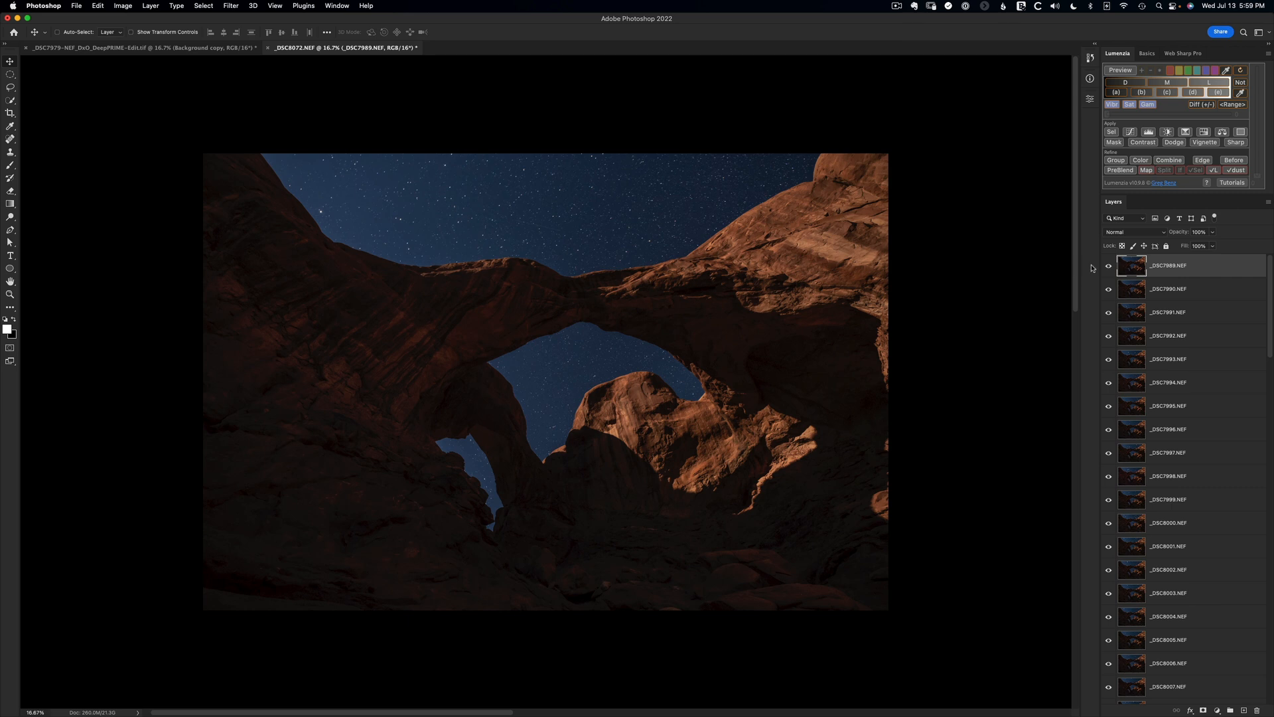
Hide the topmost exposure layers one after another to preview how the stars move, and show them again.
left_click_drag(1108, 269, 1103, 357)
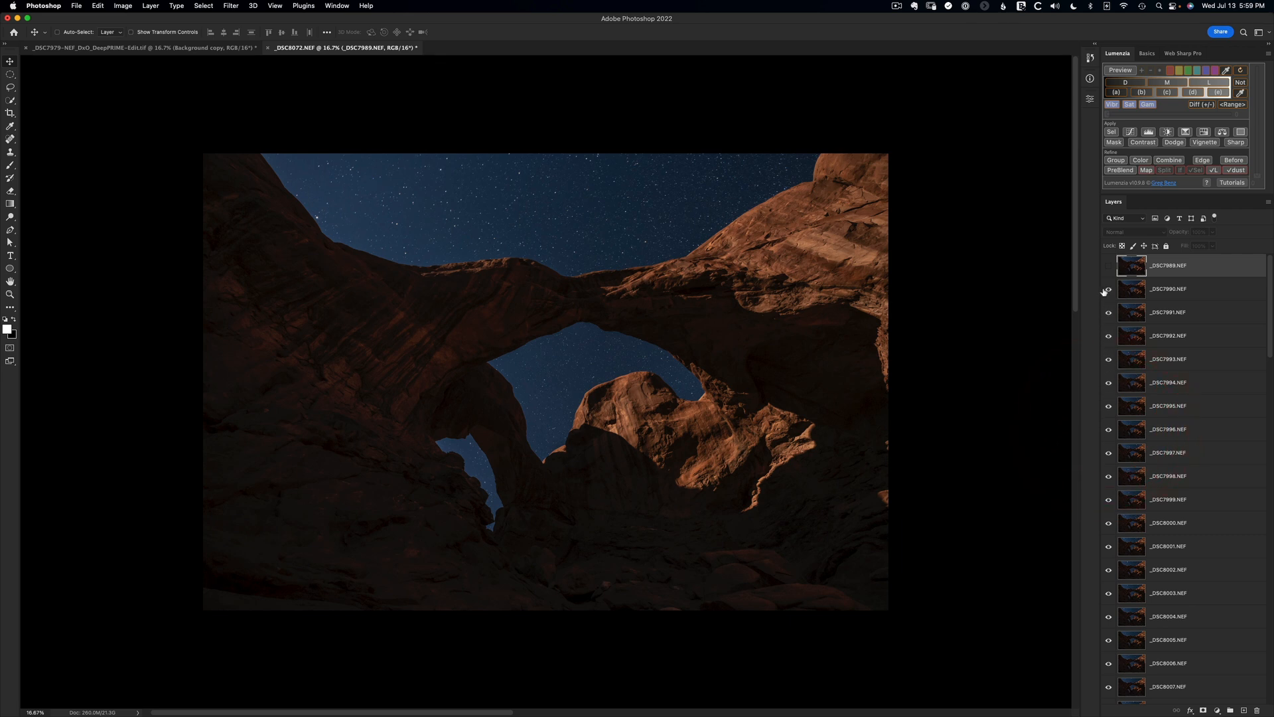
left_click_drag(1110, 268, 1108, 265)
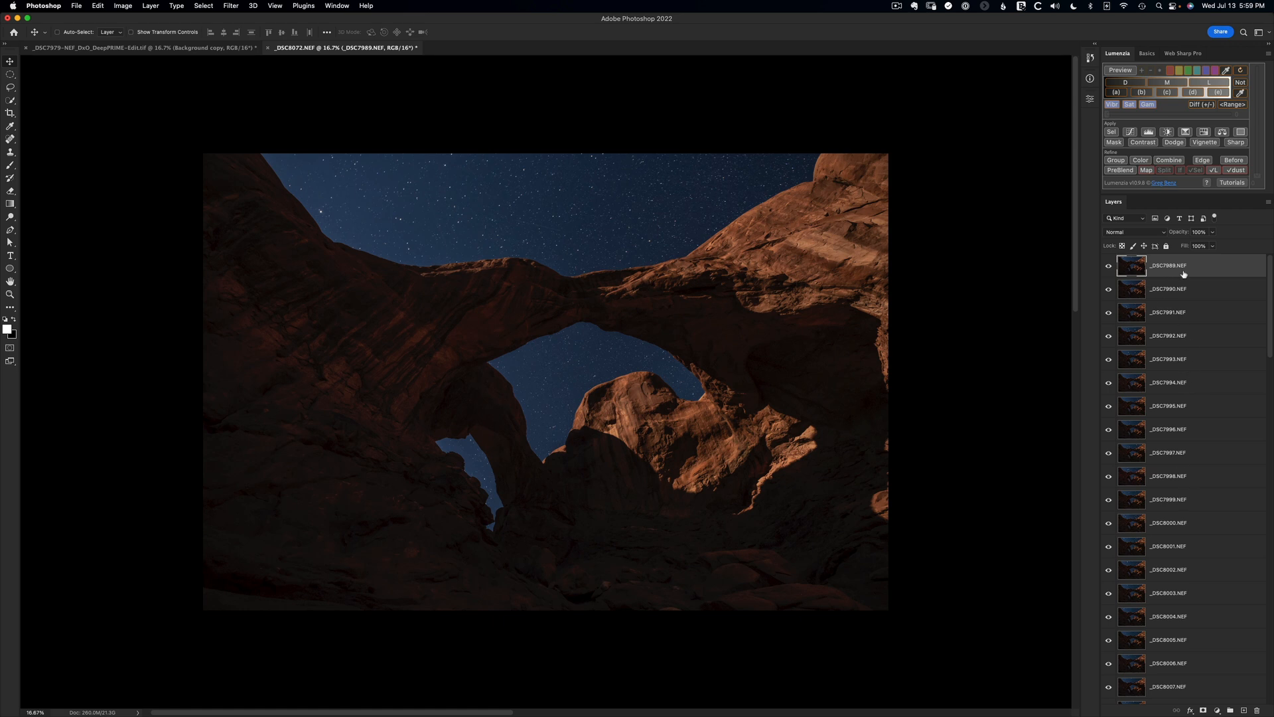
Set the blend mode of all layers from _DSC7989.NEF through _DSC8071.NEF to Lighten, leaving out the bottom layer.
left_click_drag(1270, 300, 1261, 673)
left_click(1188, 671, "shift")
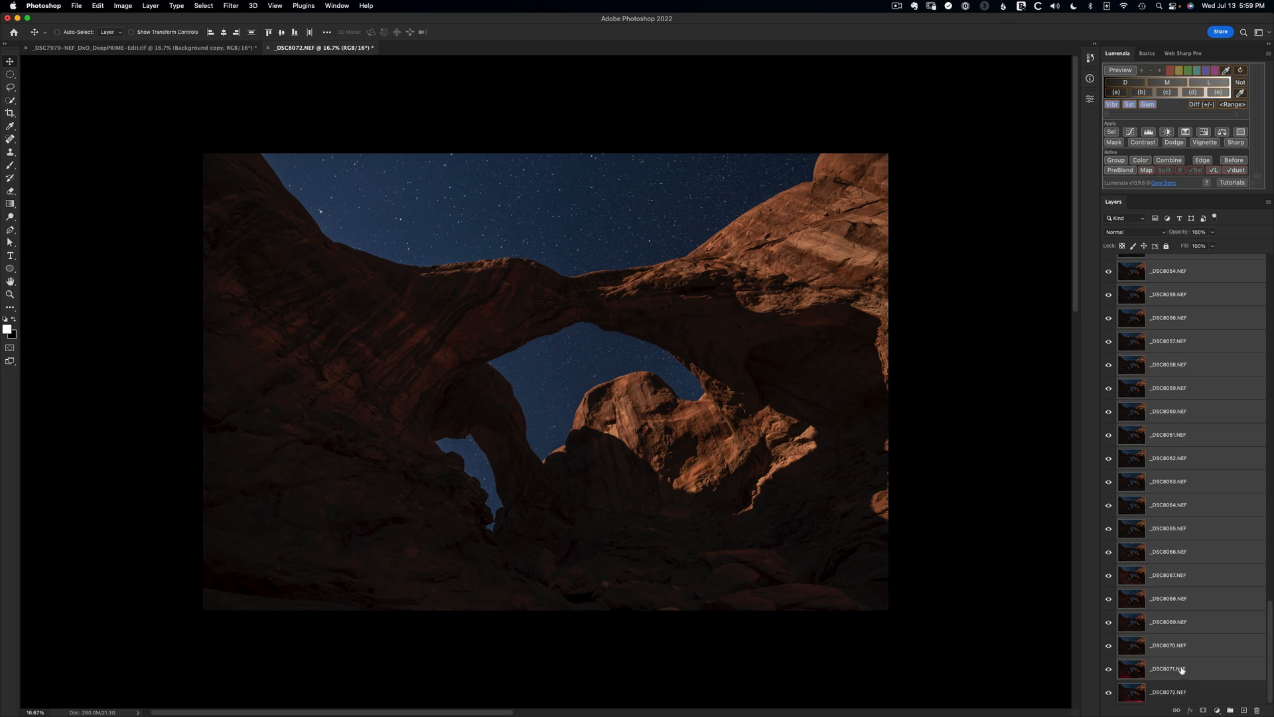
left_click(1124, 234)
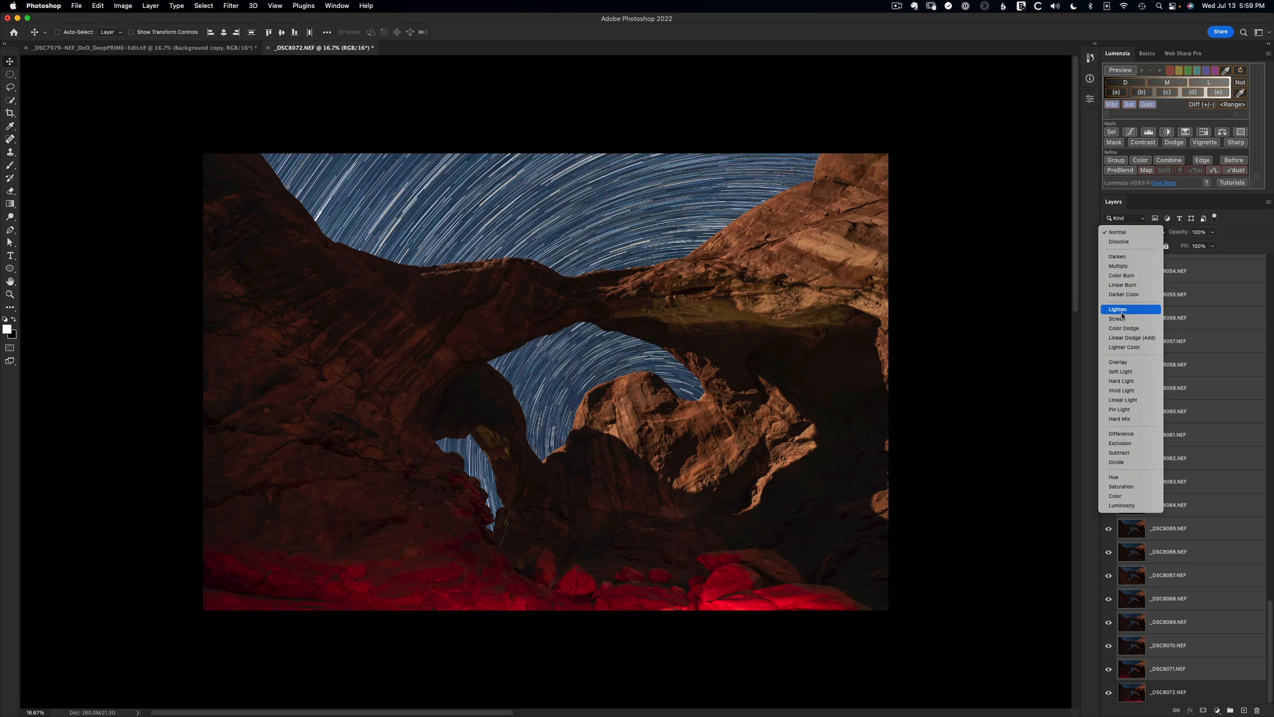
left_click(1121, 305)
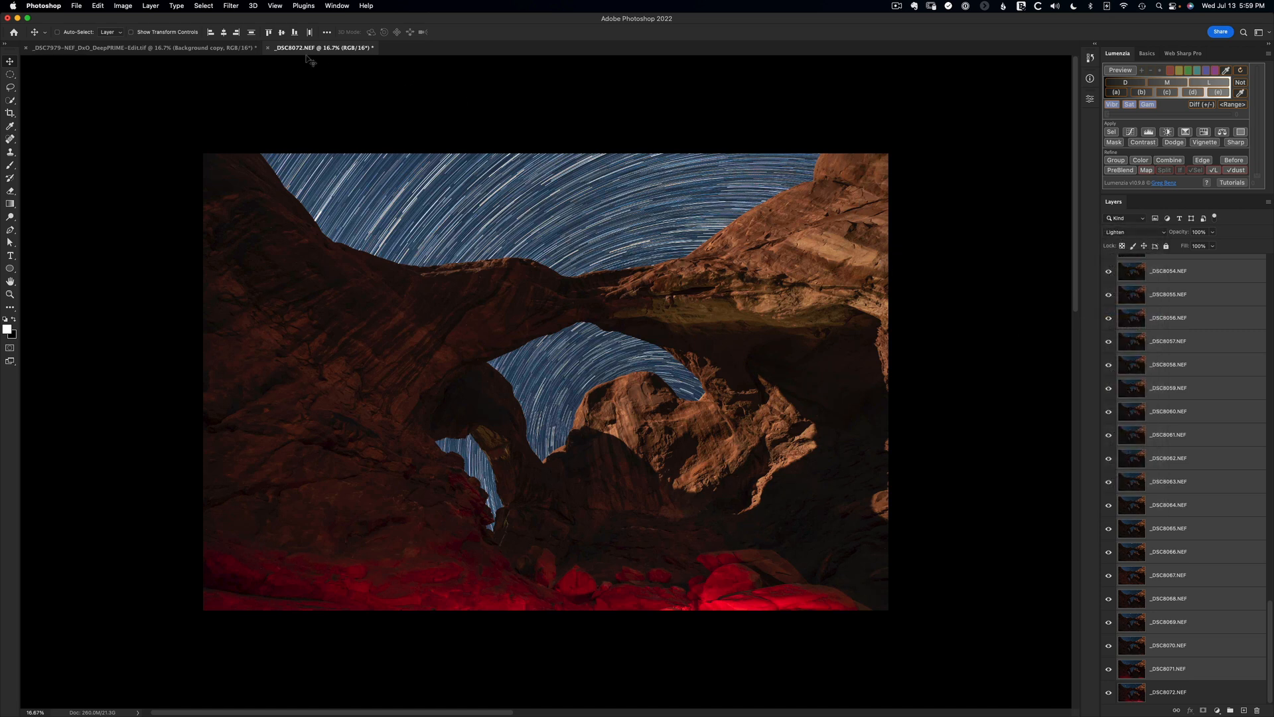
Compare the long-exposure document with the blended star-trail stack, ending on the stack.
left_click(219, 48)
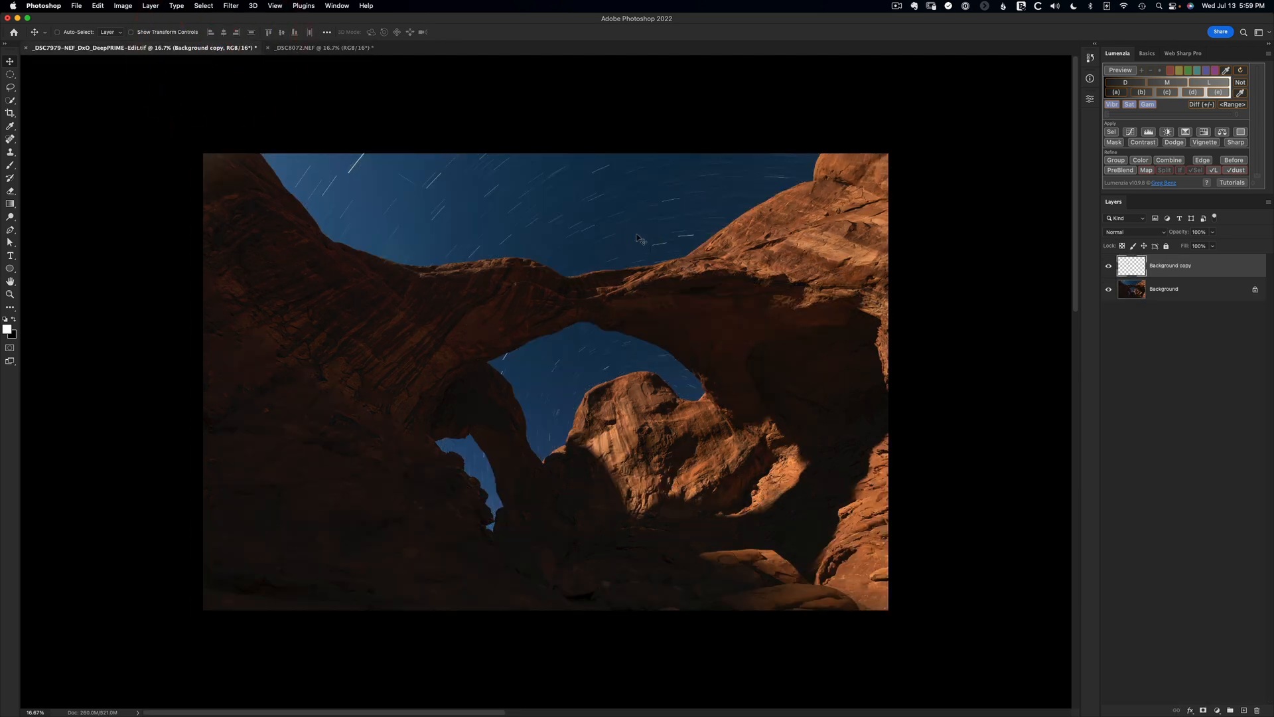
left_click(313, 50)
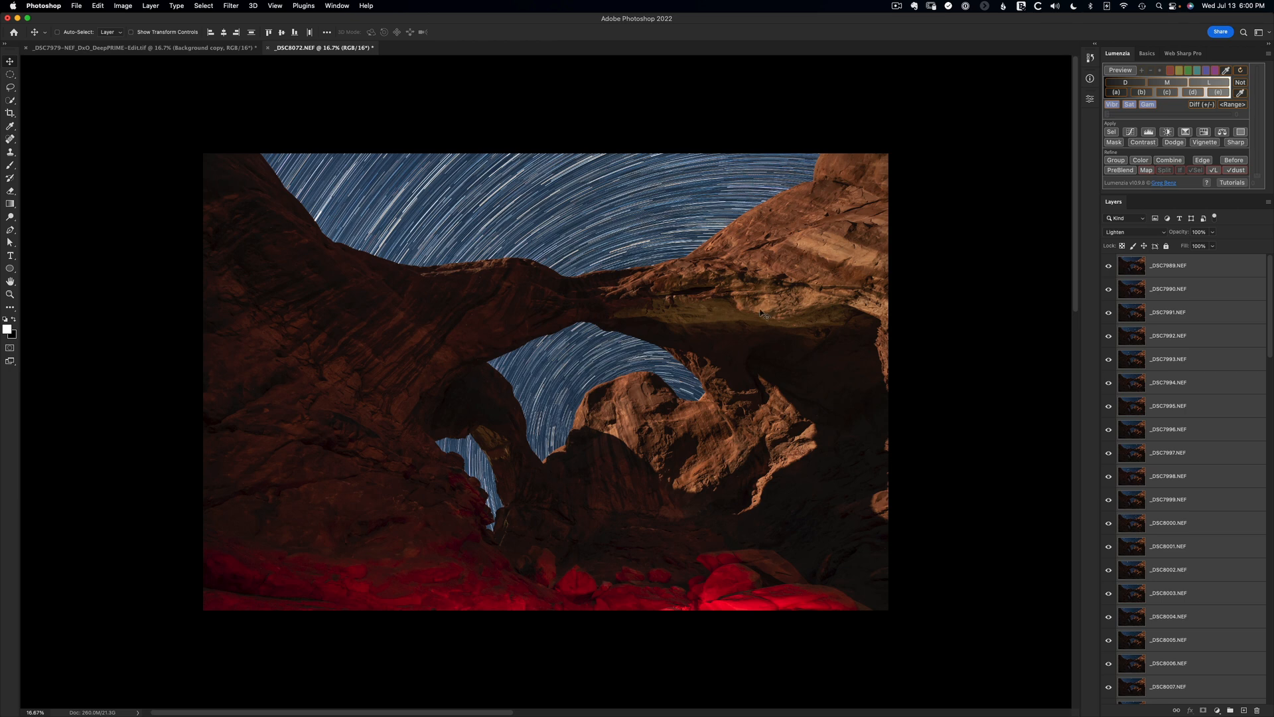
left_click(203, 47)
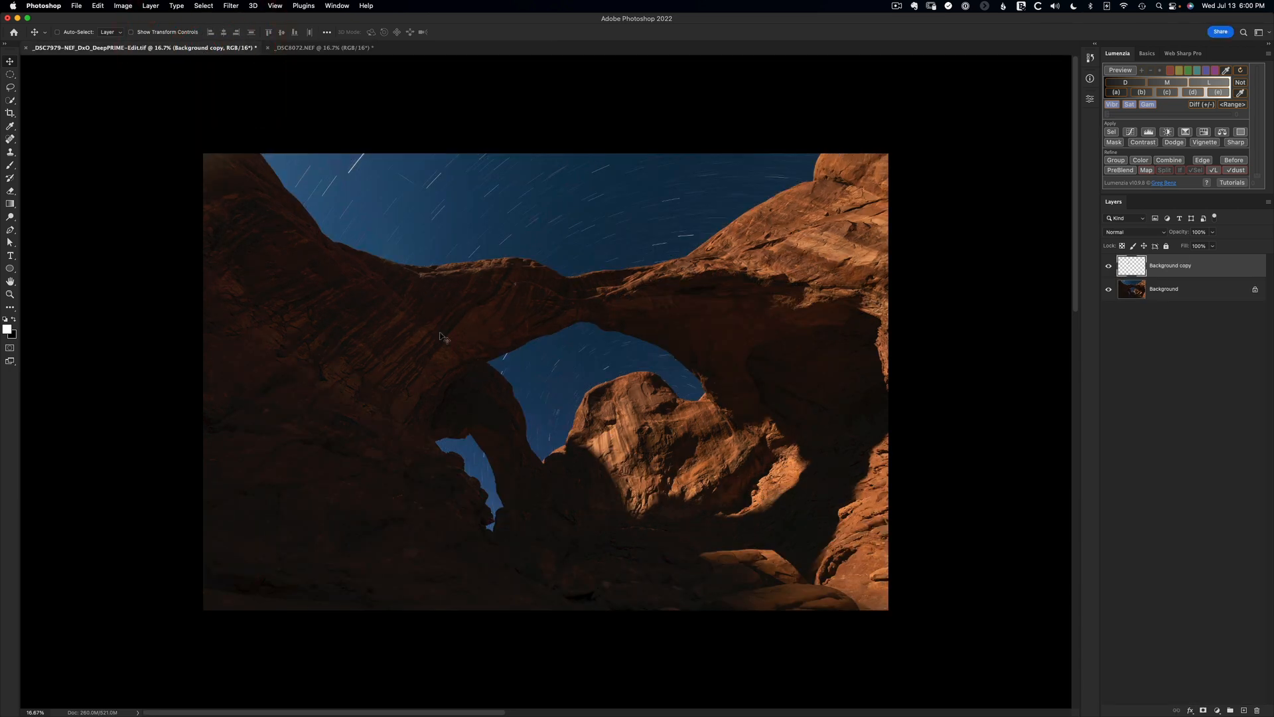
left_click(323, 48)
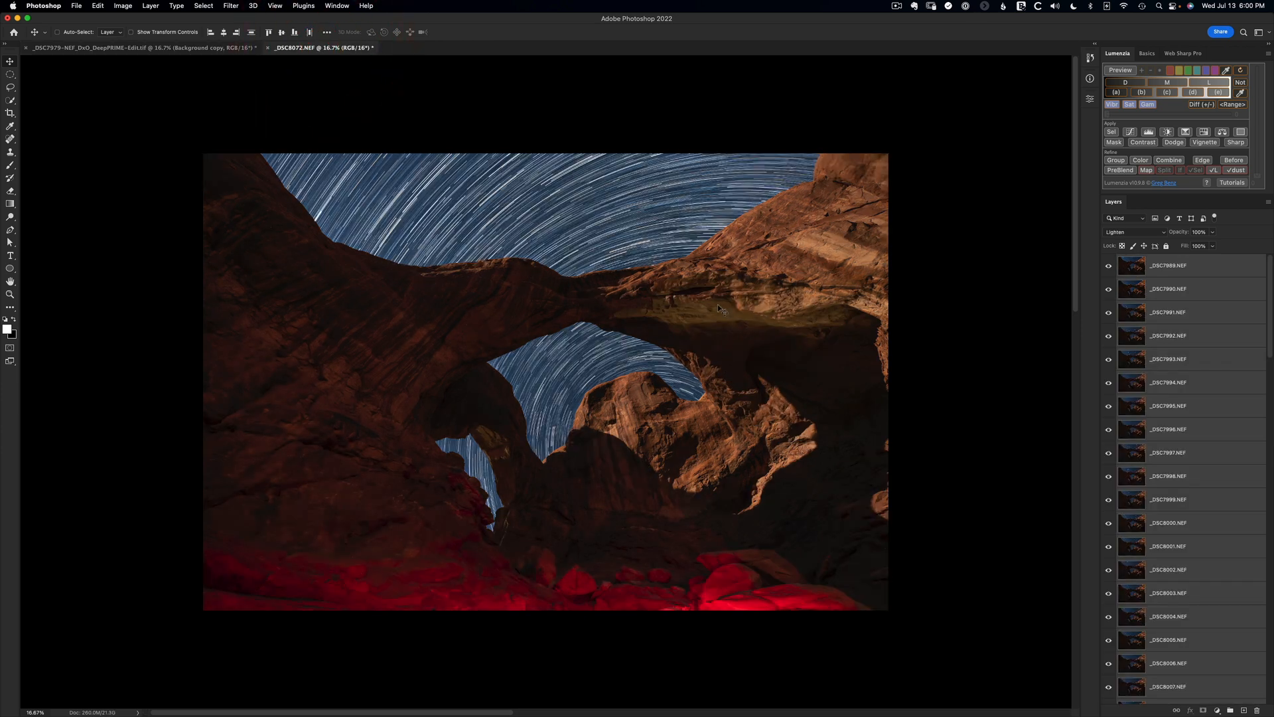
Look for the frame containing stray light trails in the sky by hiding layers, and show only _DSC7994.NEF.
key("z")
left_click(338, 172)
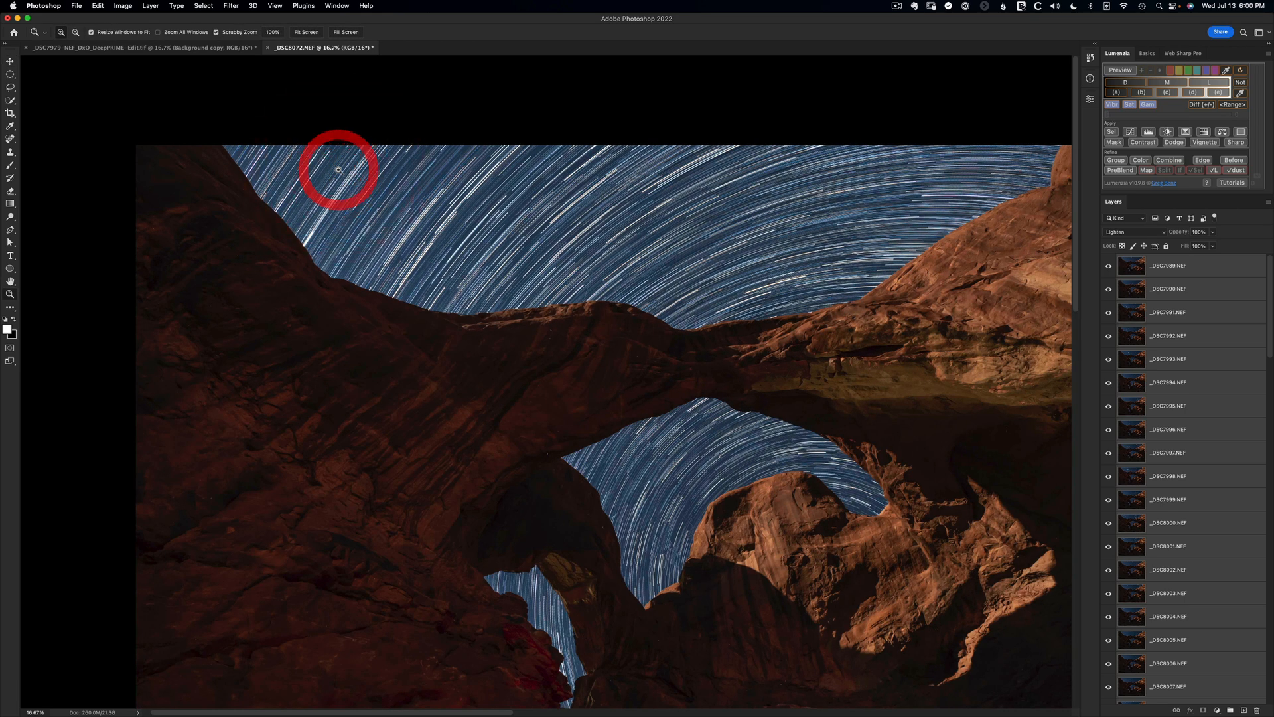
left_click(338, 170)
left_click(338, 169)
left_click(339, 169)
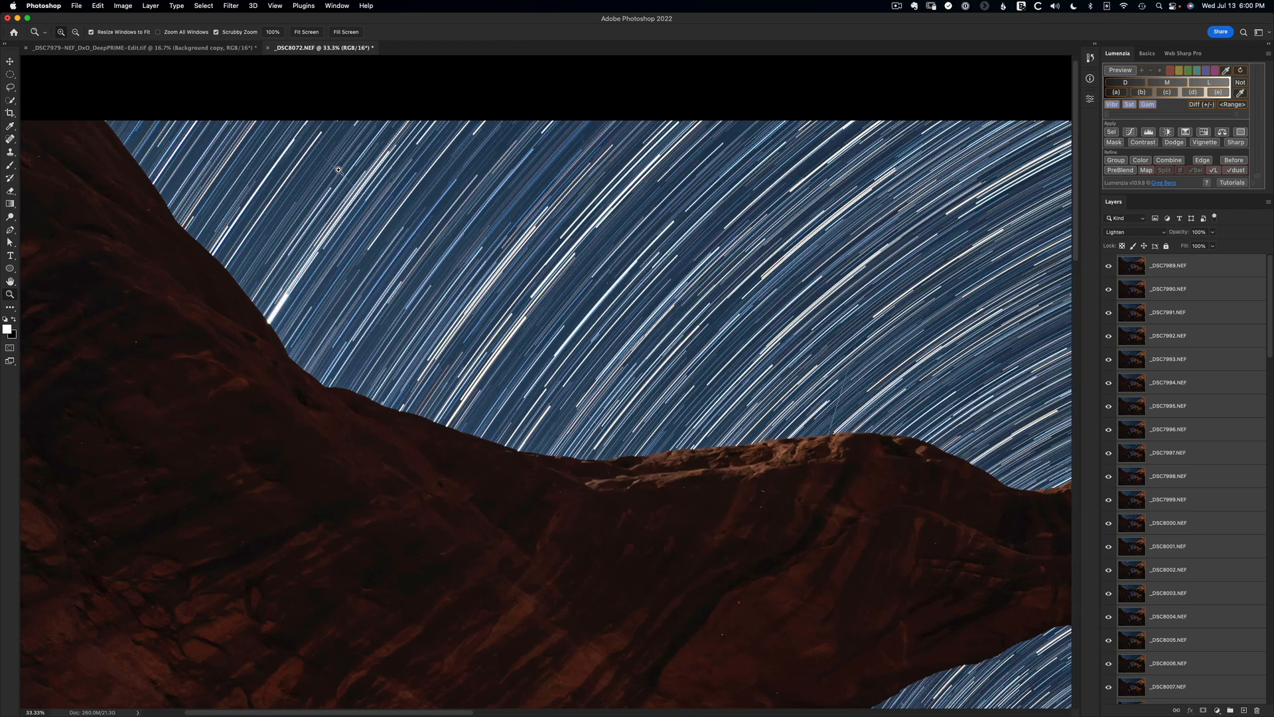
left_click(338, 170)
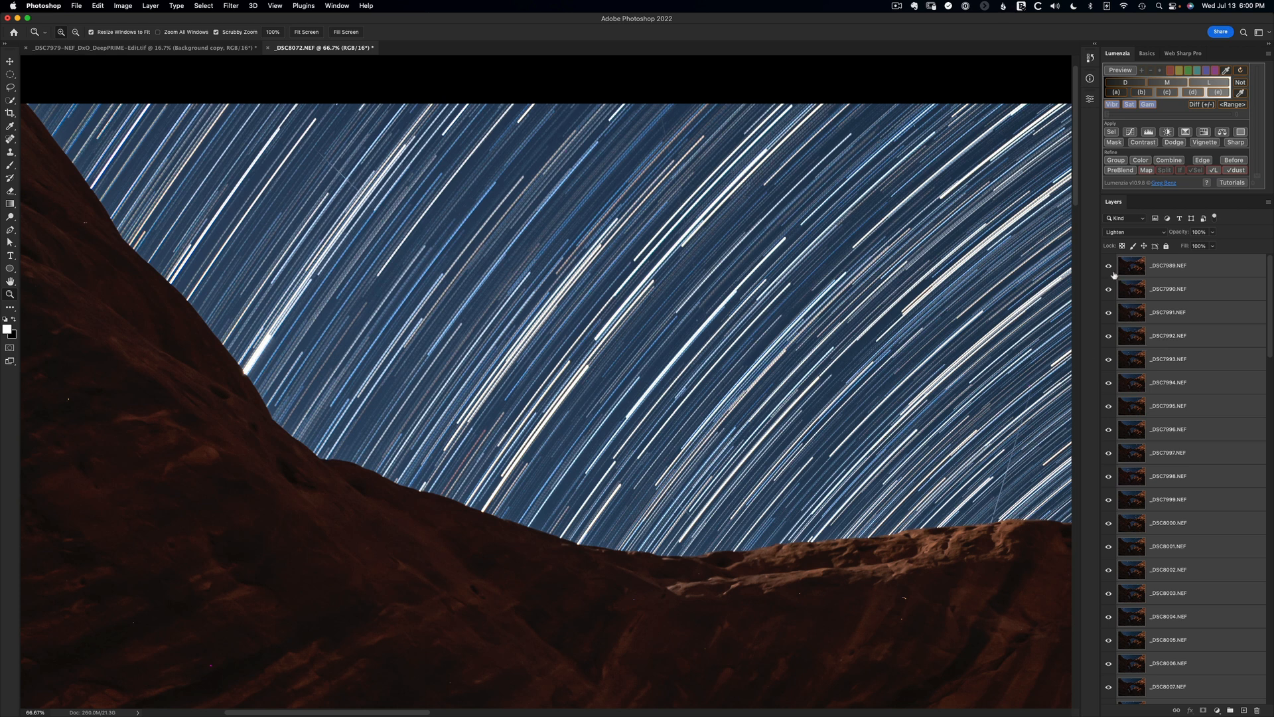
left_click_drag(1109, 269, 1108, 393)
left_click_drag(1107, 311, 1106, 264)
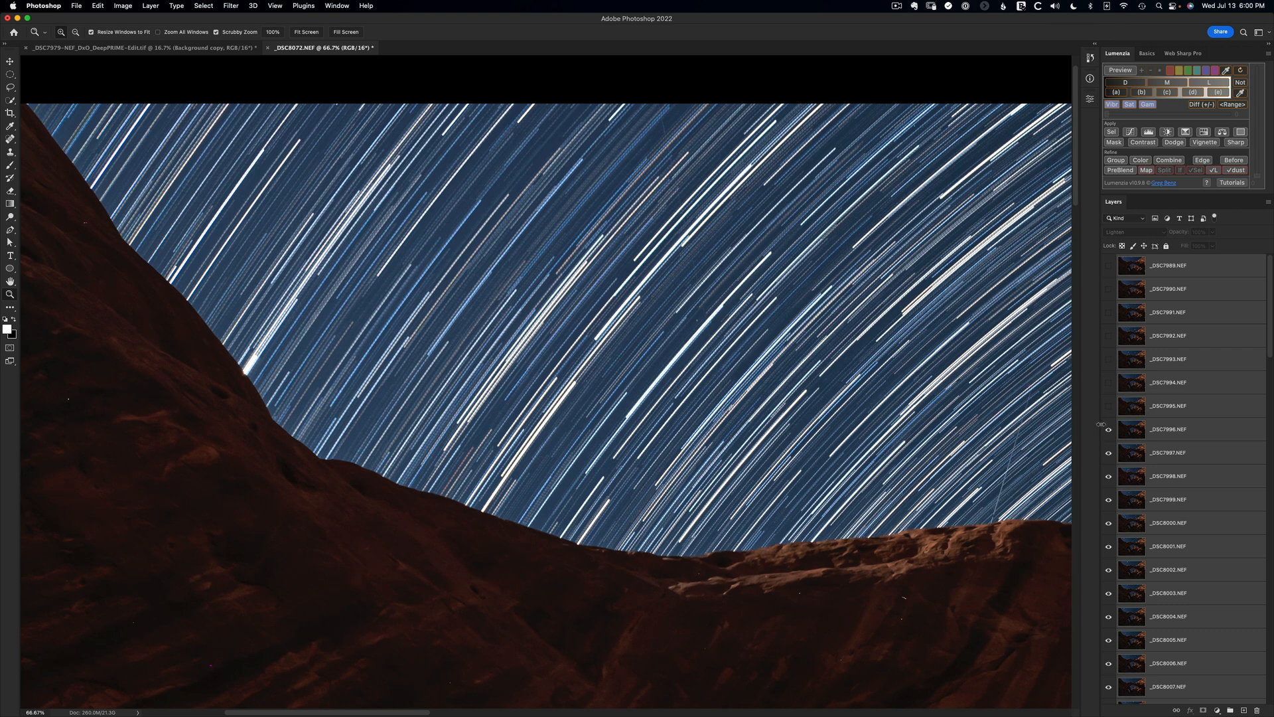
left_click(1110, 406)
left_click(1109, 383)
key("alt")
left_click(1108, 385, "alt")
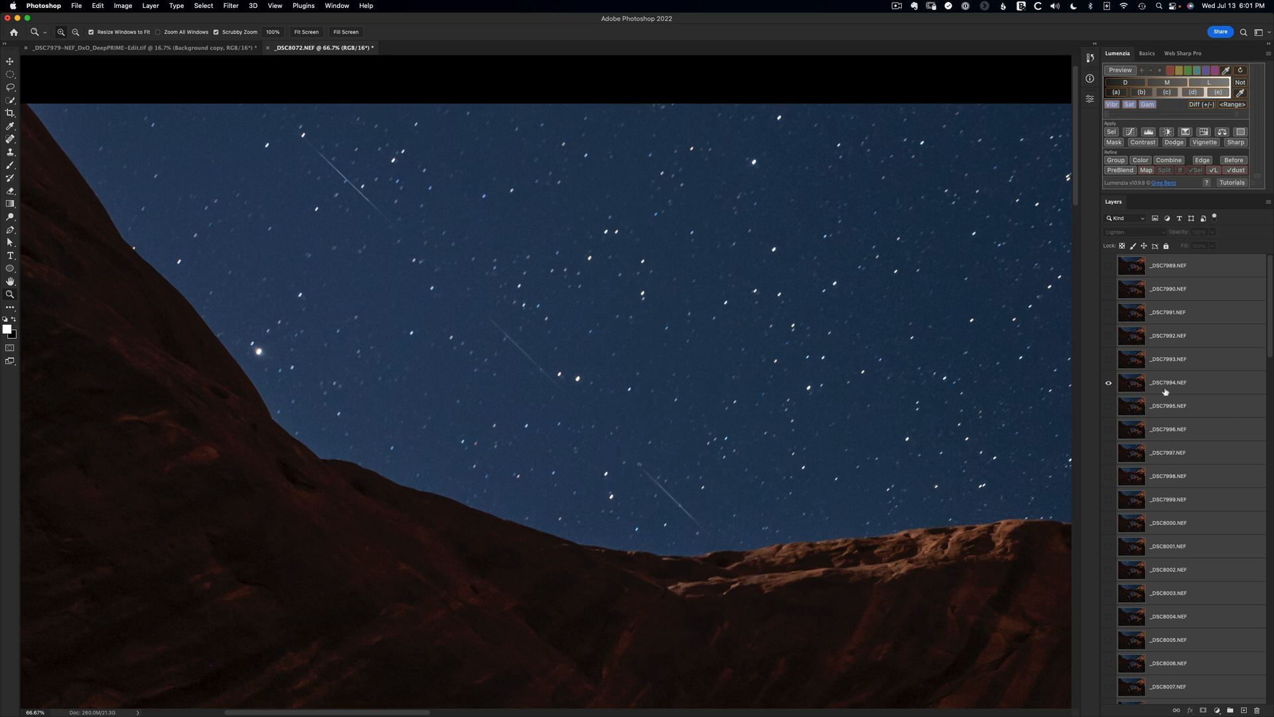
On layer _DSC7994.NEF, remove the uppermost light trail in the sky with straight Spot Healing Brush strokes.
left_click(1186, 384)
key("j")
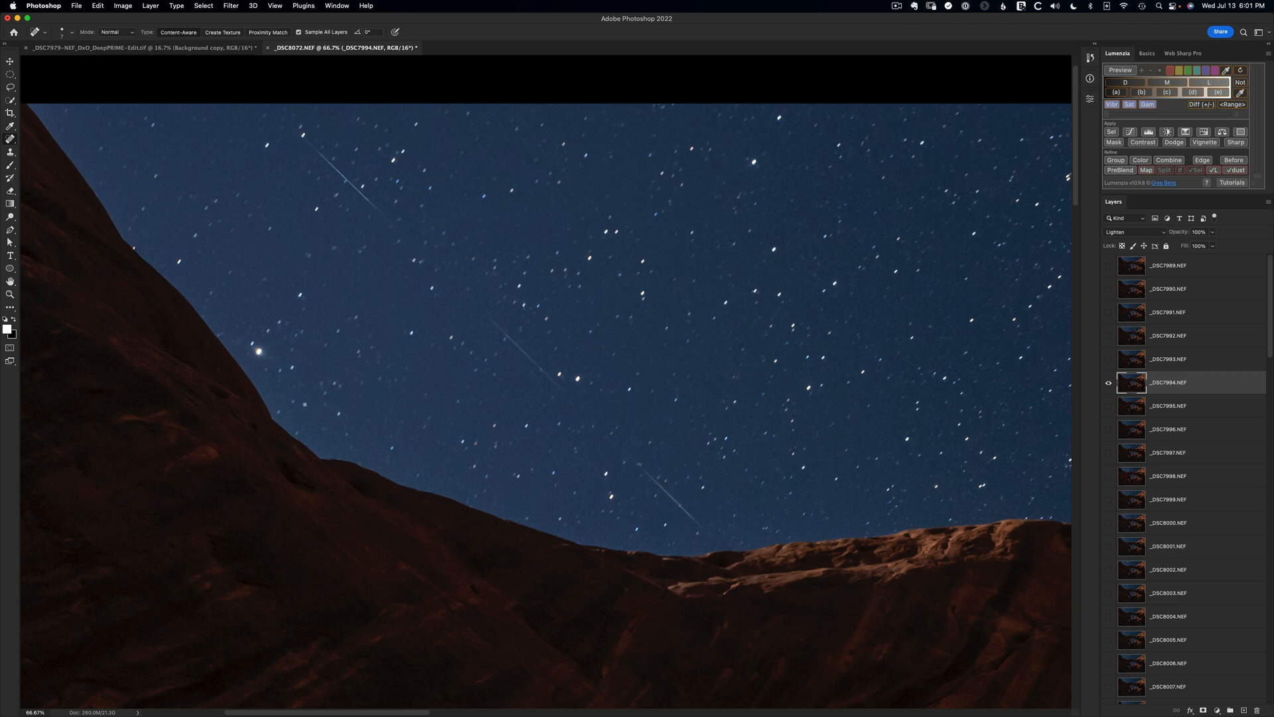
key("super+plus")
key("super+plus")
left_click_drag(332, 250, 474, 373)
mouse_move(273, 226)
left_mouse_down()
mouse_move(418, 387)
mouse_move(411, 379)
left_mouse_up()
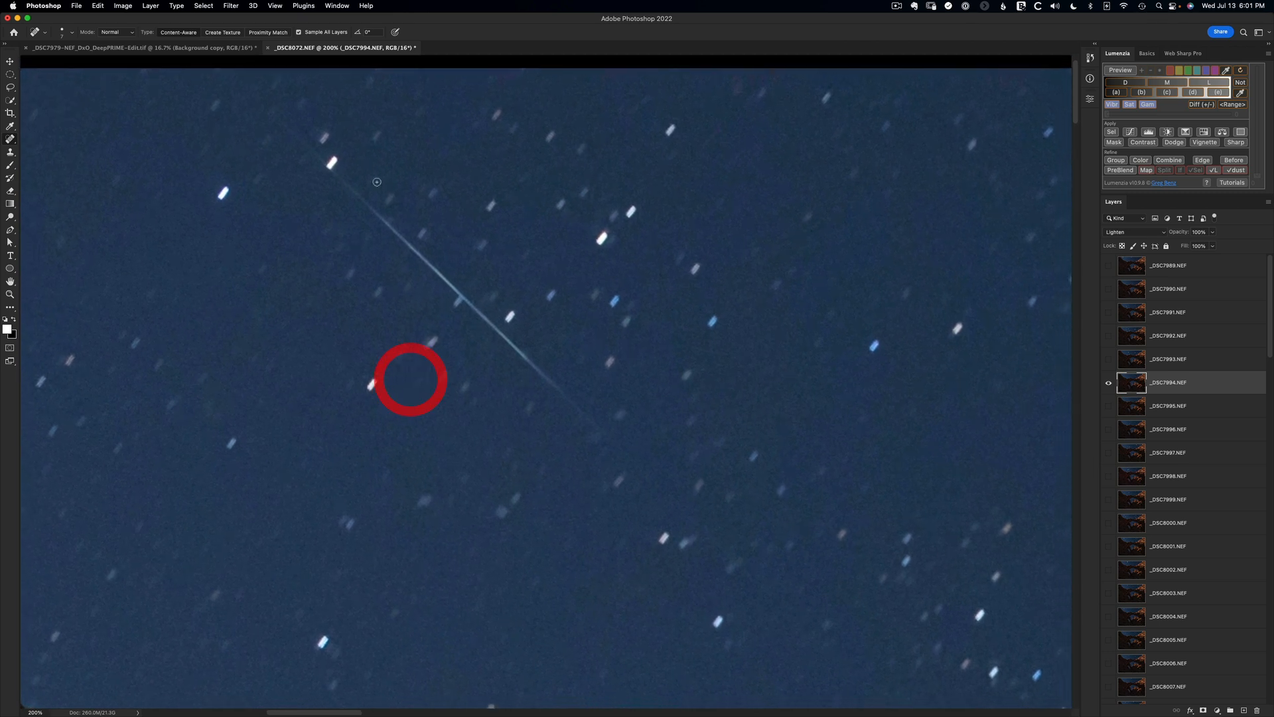
left_click(333, 172)
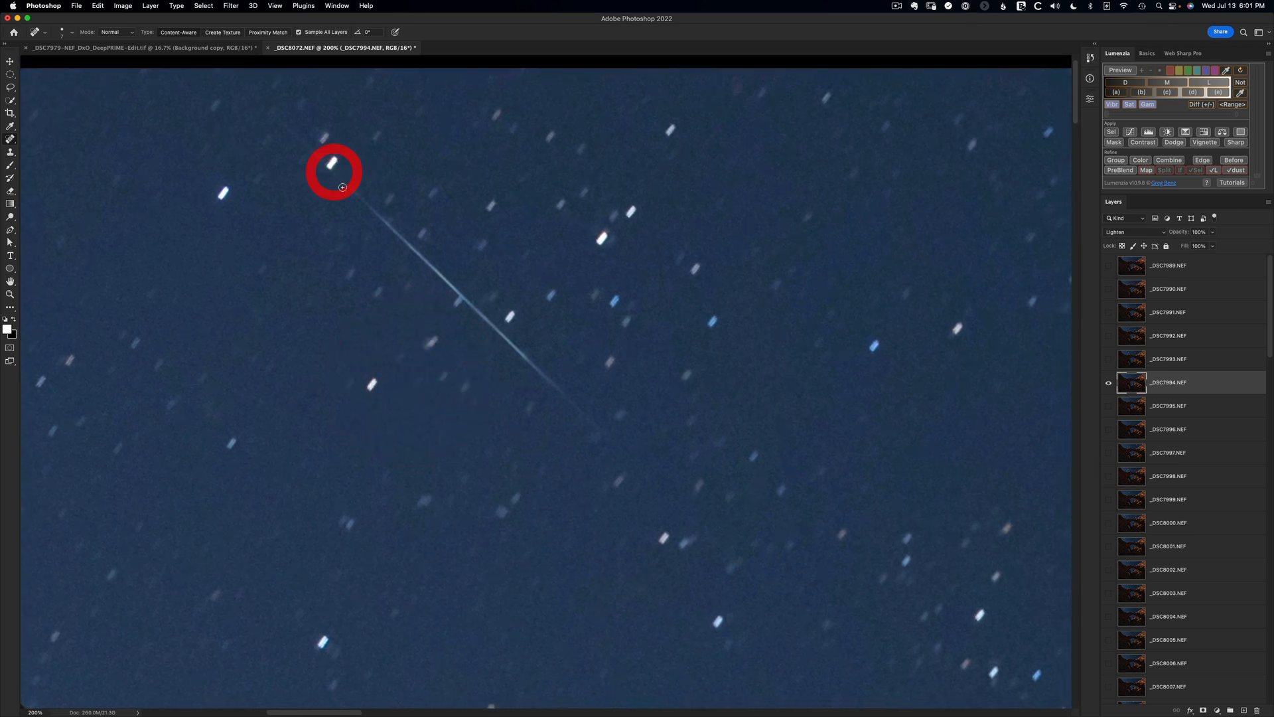
left_click(595, 424, "shift")
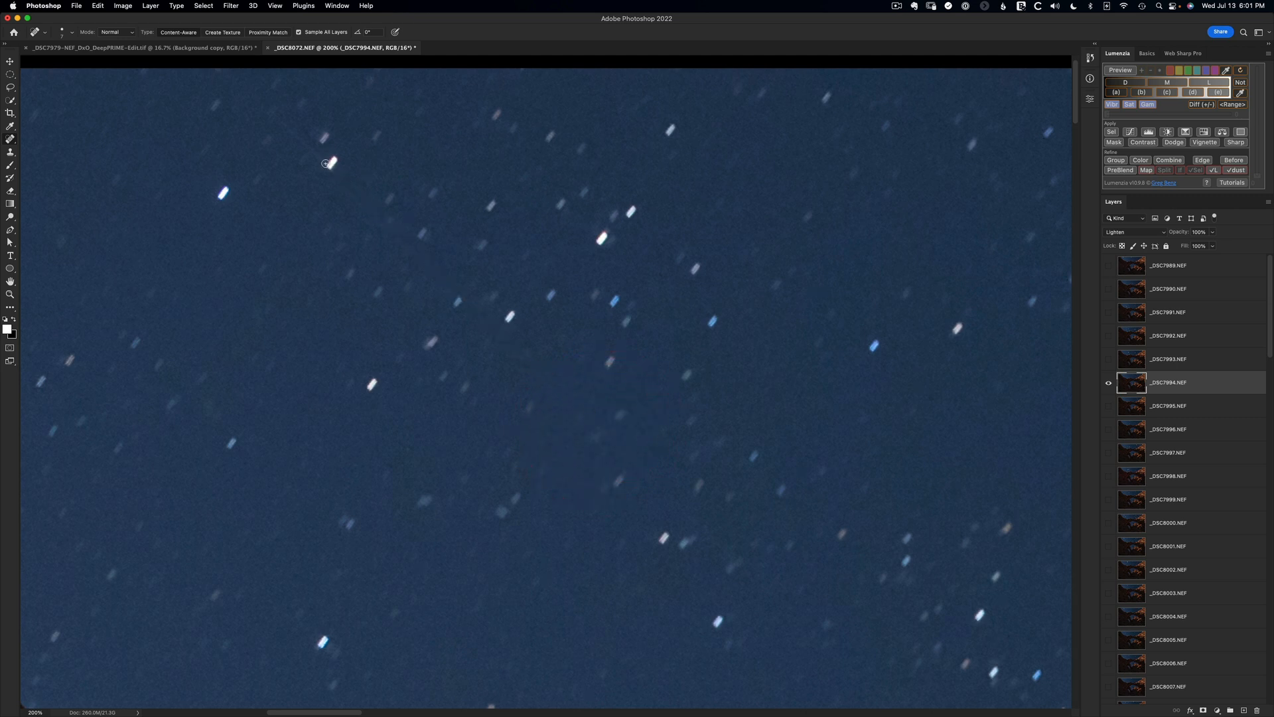
left_click(325, 163)
left_click(286, 127, "shift")
Try to remove the middle light trail with one straight healing stroke between its ends.
left_click_drag(584, 440, 174, 102)
left_click_drag(587, 482, 359, 299)
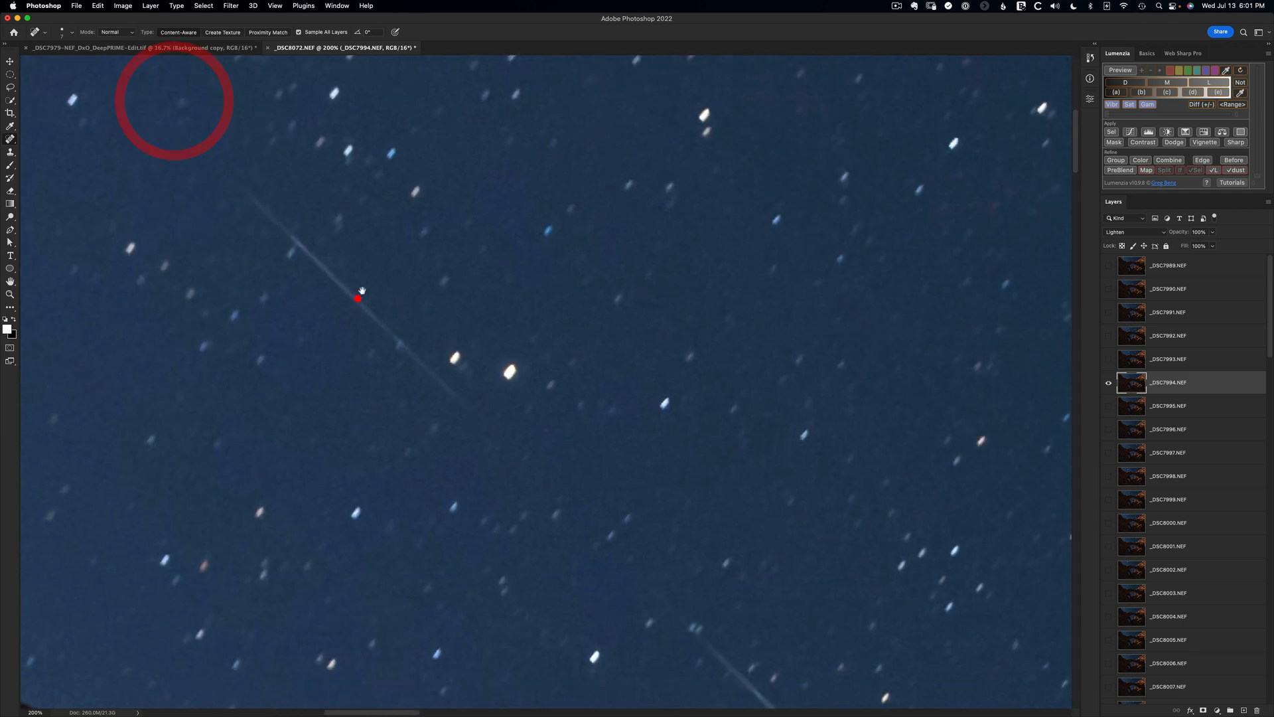
left_click(251, 193)
left_click(452, 395, "shift")
mouse_move(539, 497)
left_mouse_down()
mouse_move(376, 338)
mouse_move(544, 453)
left_mouse_up()
key("super+z")
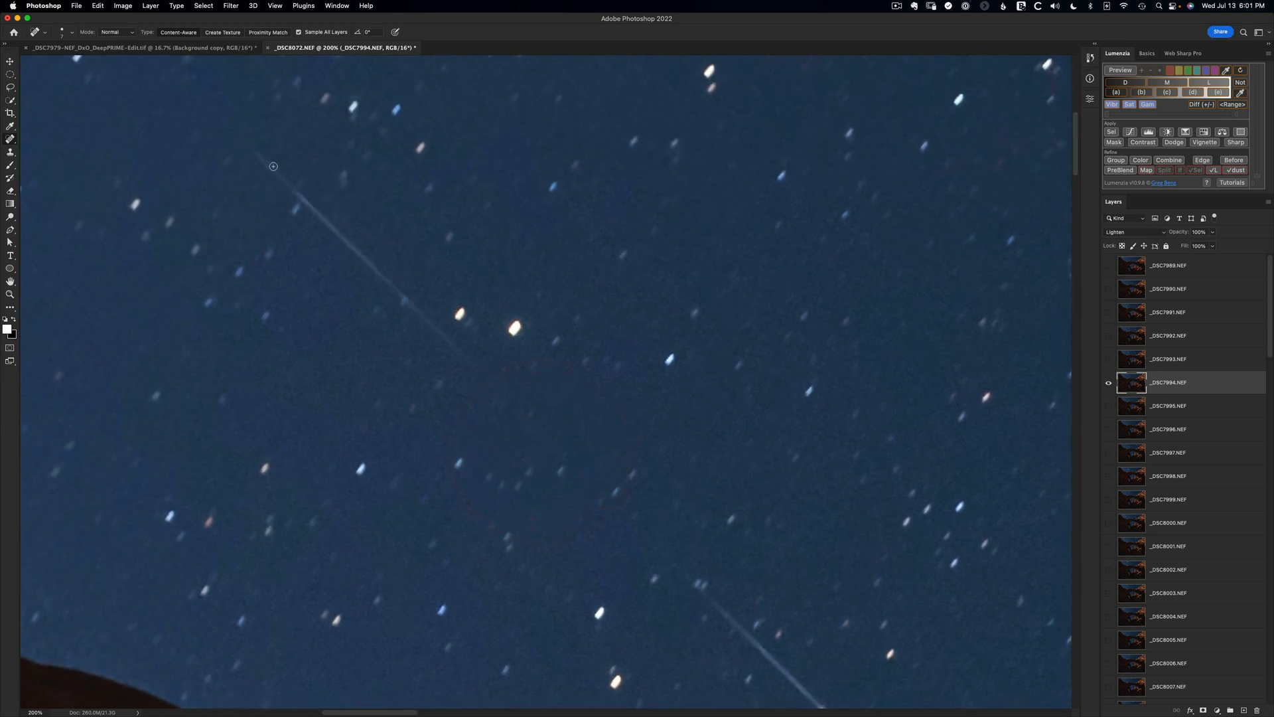
Remove the middle light trail with two straight healing passes along its full length.
left_click(256, 149)
left_click(455, 345, "shift")
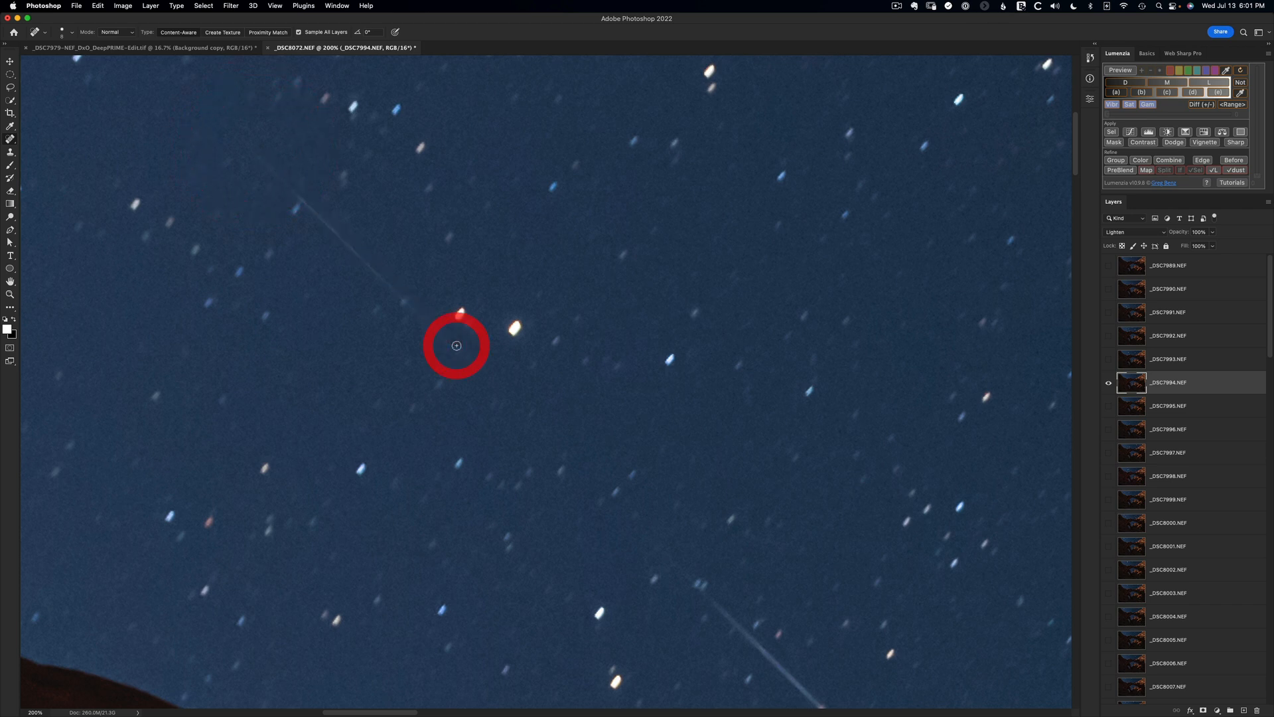
left_click(259, 157)
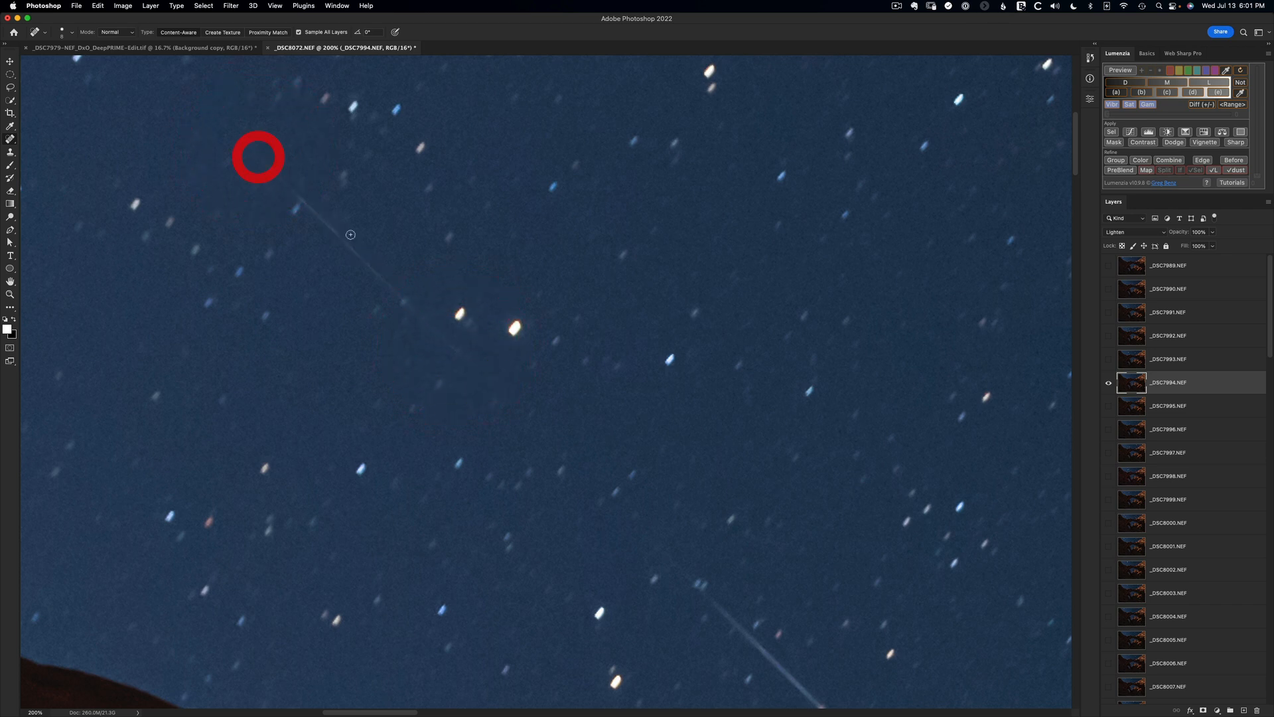
left_click(450, 342, "shift")
Remove the lowest light trail, just above the rock ridge, with two straight healing passes.
left_click_drag(476, 397, 228, 199)
left_click(405, 351)
left_click(571, 515, "shift")
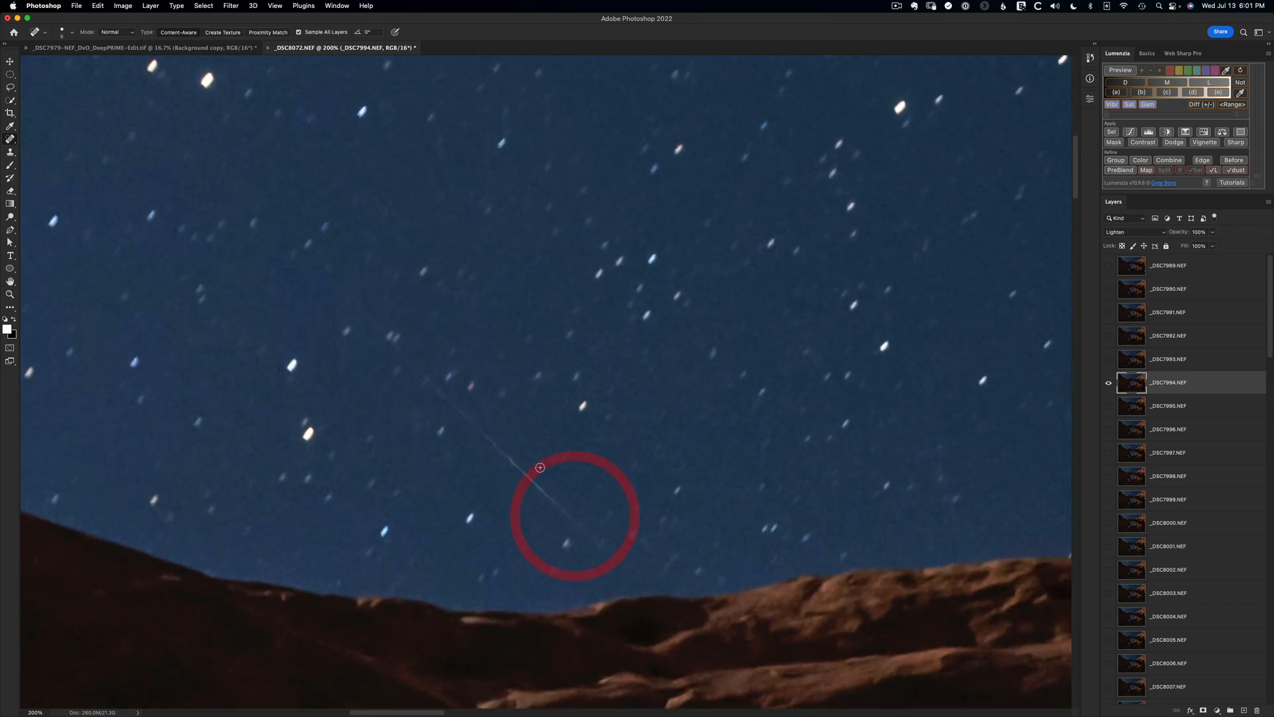
left_click(402, 357)
left_click(572, 511, "shift")
Fit the whole image in the window and make all exposure layers visible again.
key("super+0")
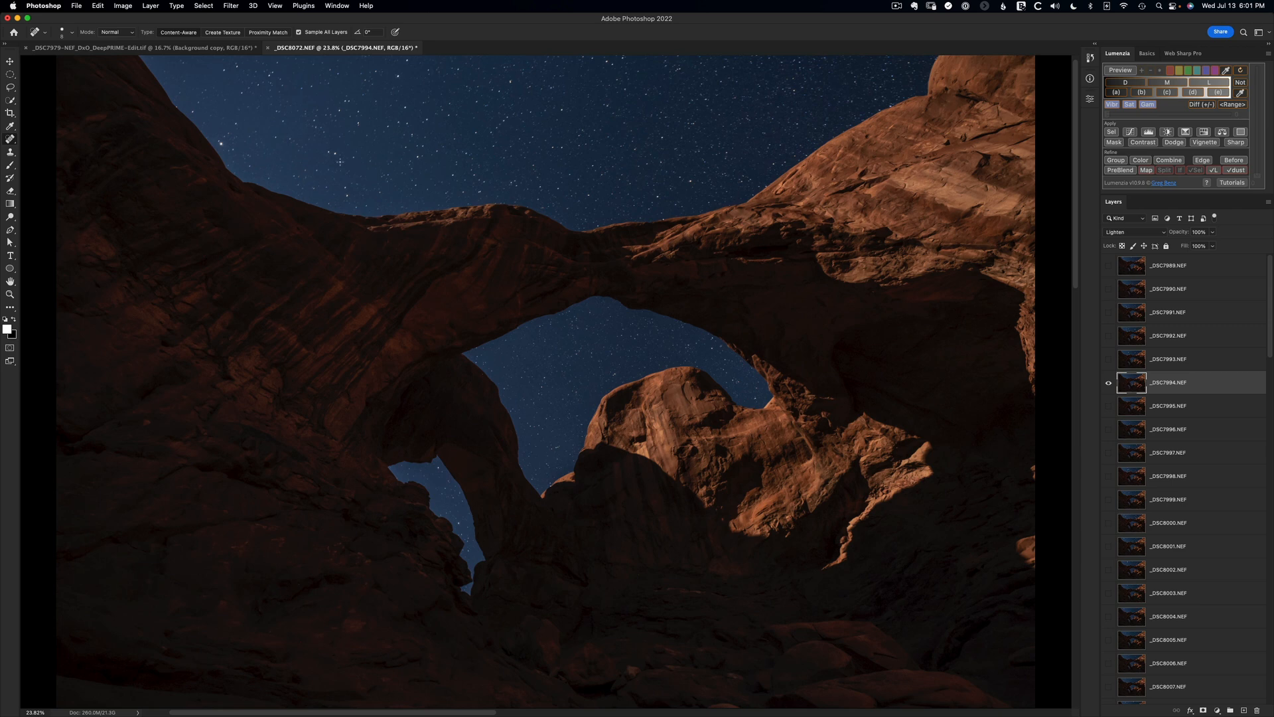
left_click(1107, 384, "alt")
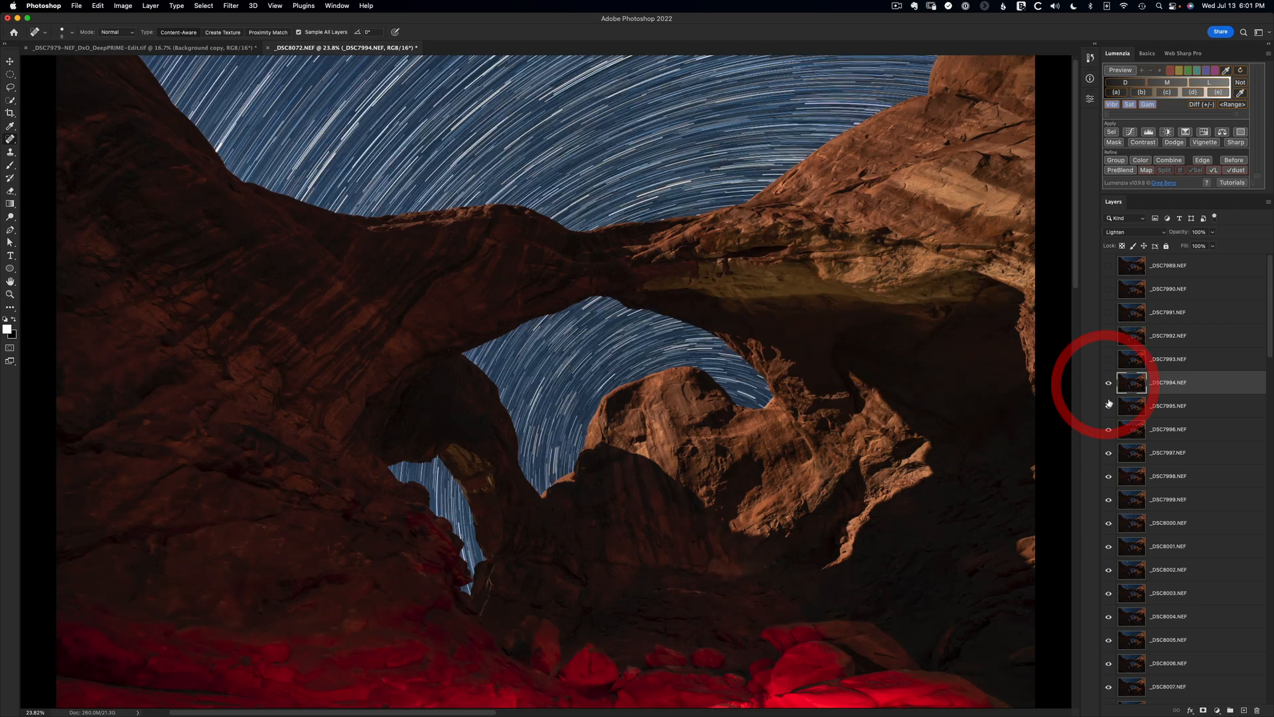
left_click_drag(1111, 363, 1106, 264)
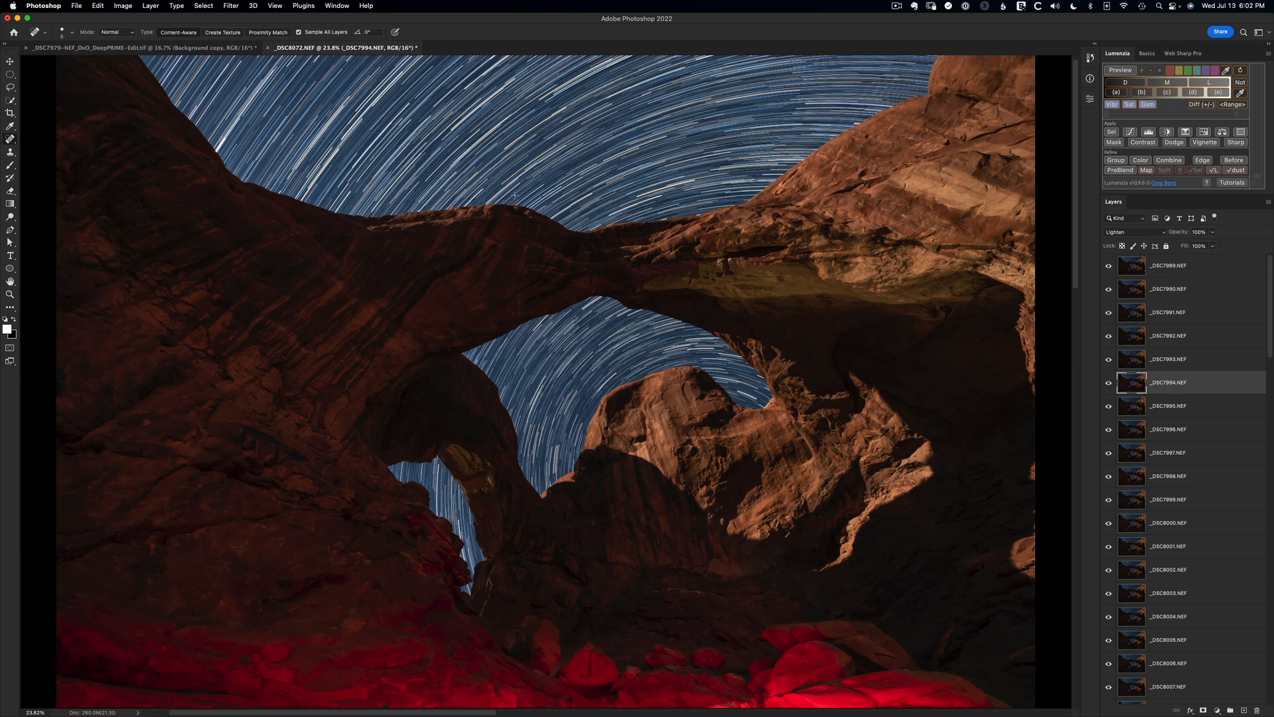
Group all exposure layers from _DSC7989.NEF through _DSC8072.NEF.
left_click(1197, 264)
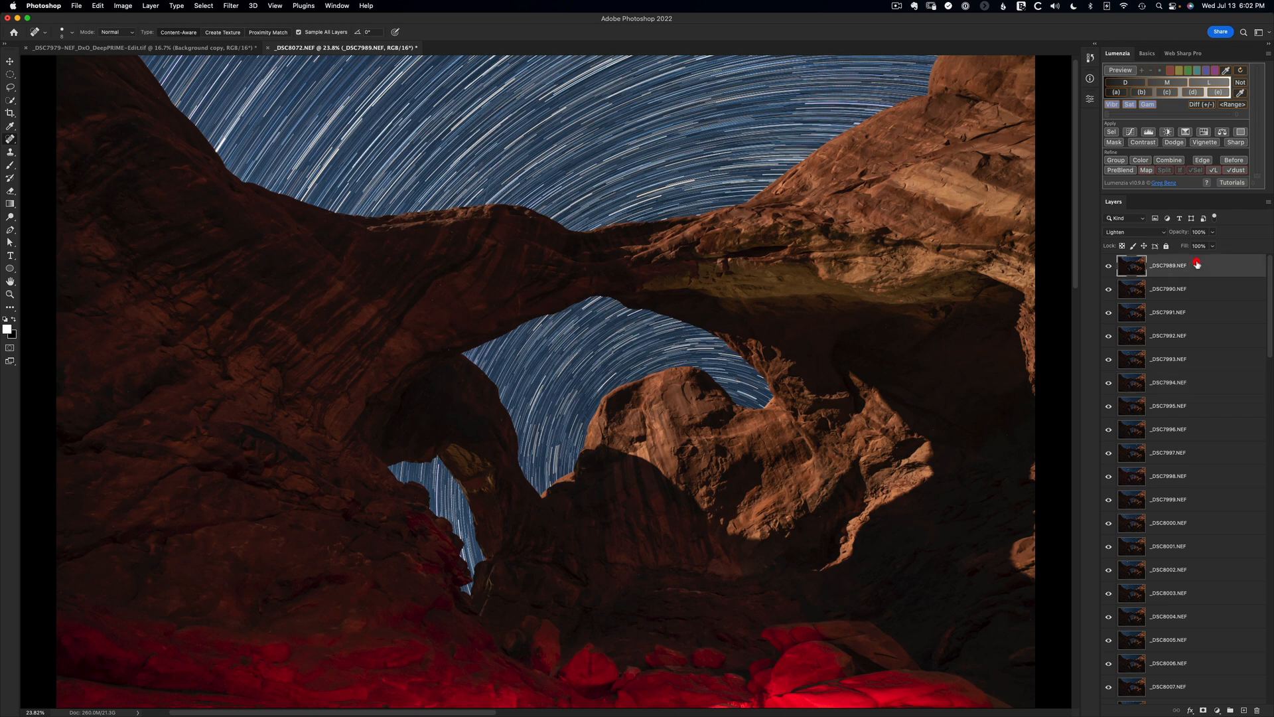
left_click_drag(1272, 310, 1272, 653)
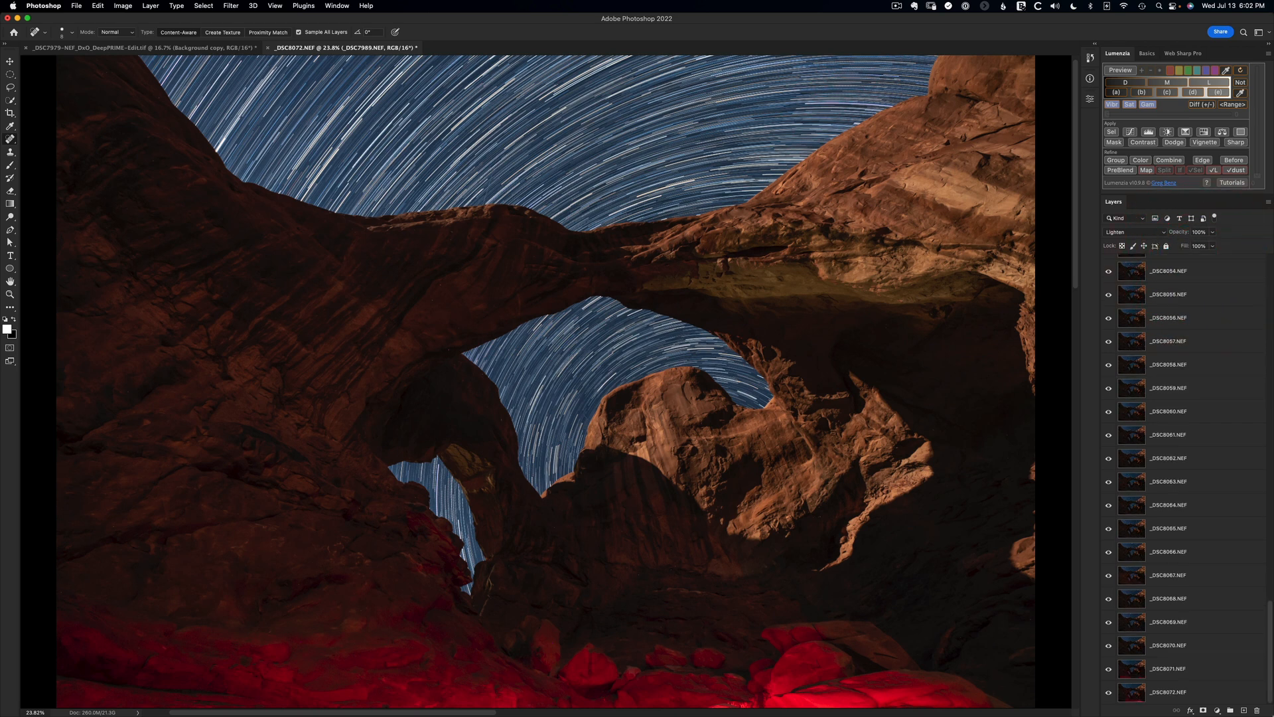
left_click(1221, 691, "shift")
key("super+g")
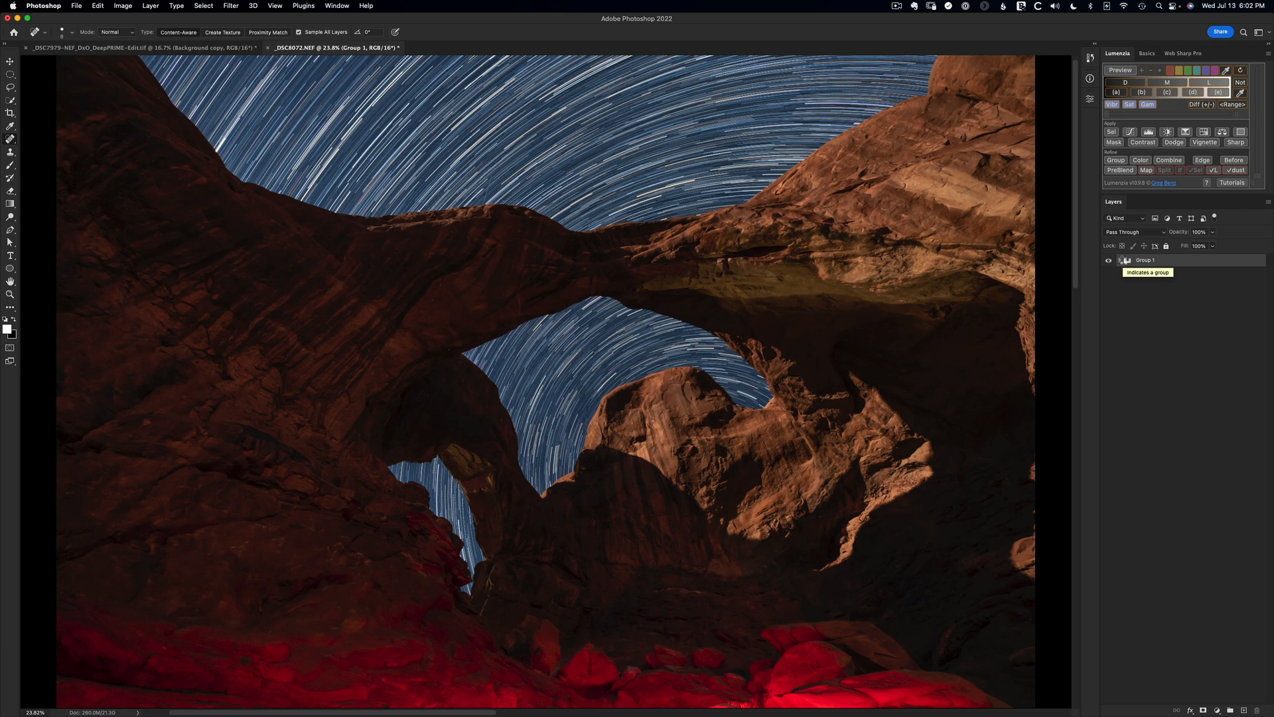
Stamp the visible image into a new merged layer above the group and hide the group.
key("super+alt+shift+e")
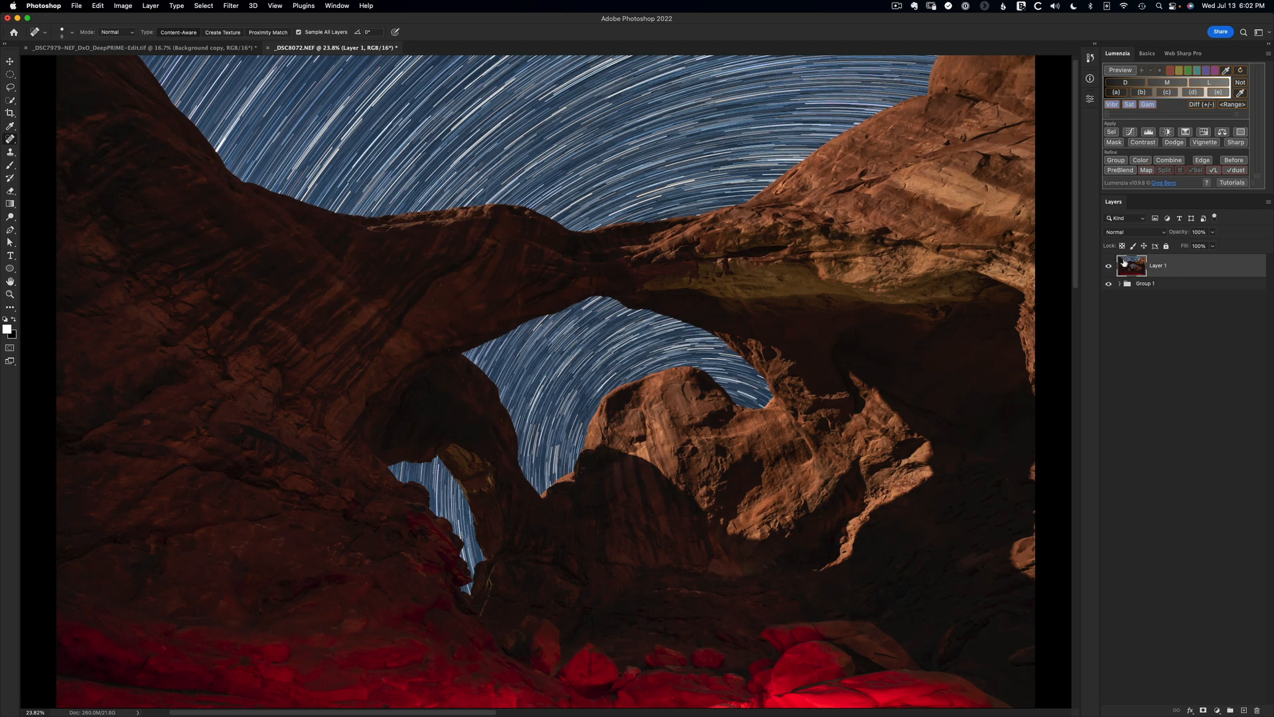
left_click(1107, 284)
Add an empty layer named clone above the merged layer, with Normal mode and 100% opacity.
key("super+shift+n")
type("clone")
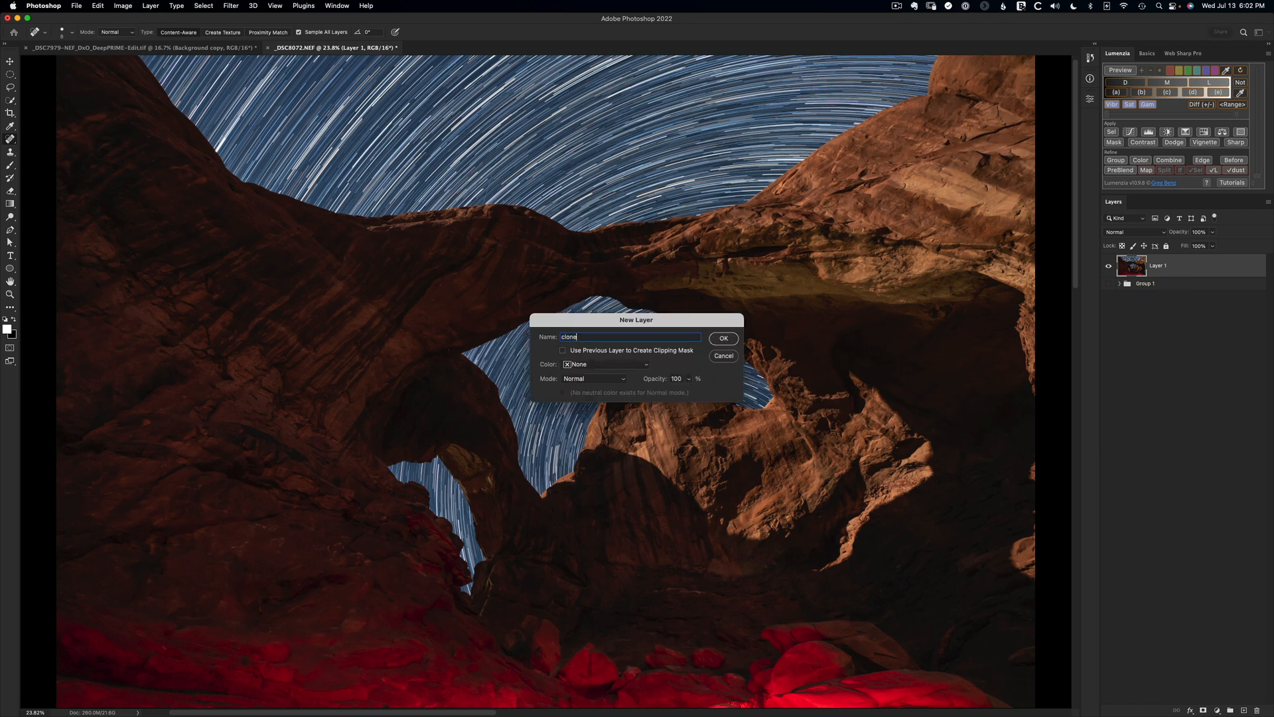
key("Return")
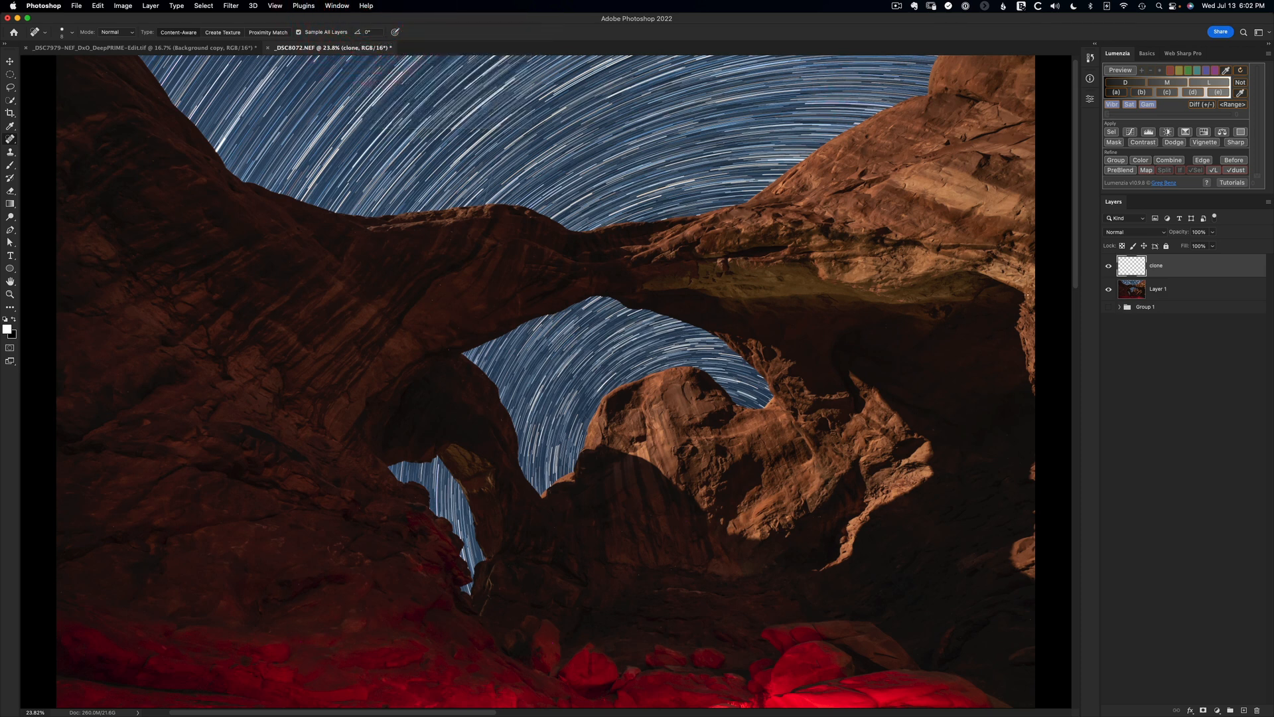
On the clone layer, heal out the slanted light trail crossing the star trails above the rock ridge with a straight stroke.
left_click(484, 192)
key("z")
left_click_drag(482, 188, 546, 284)
left_click_drag(606, 203, 535, 405)
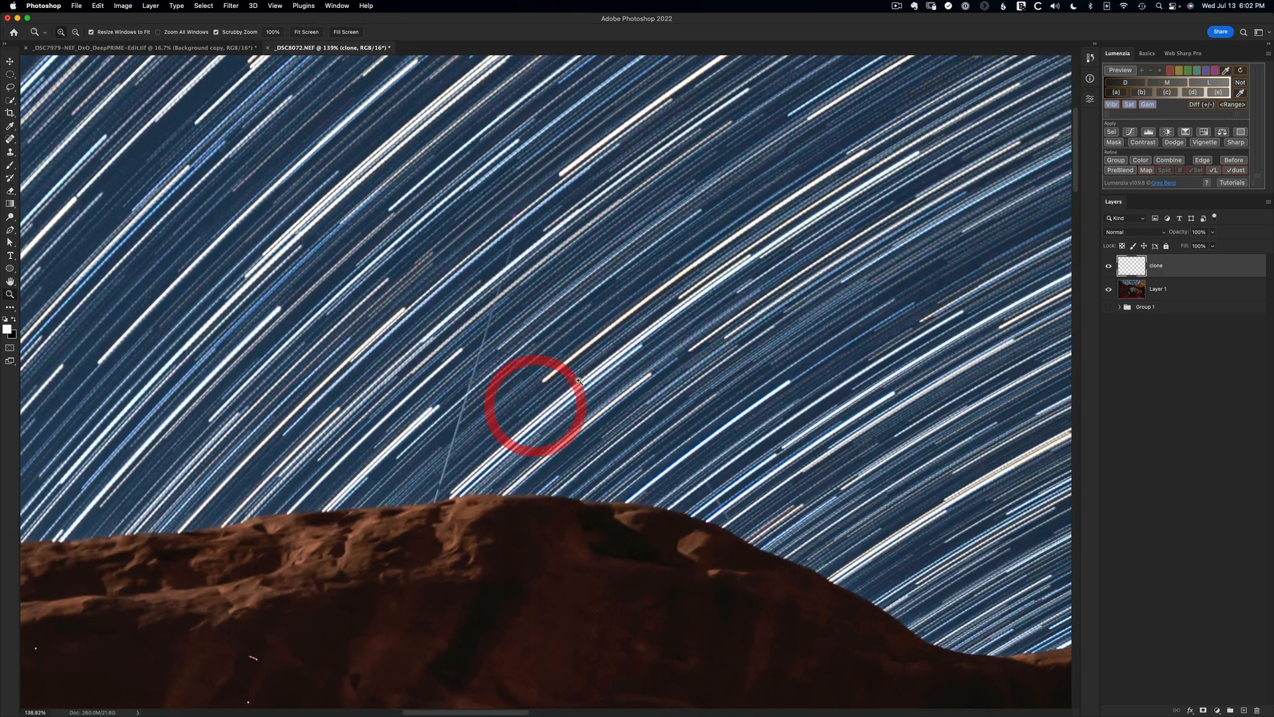
key("j")
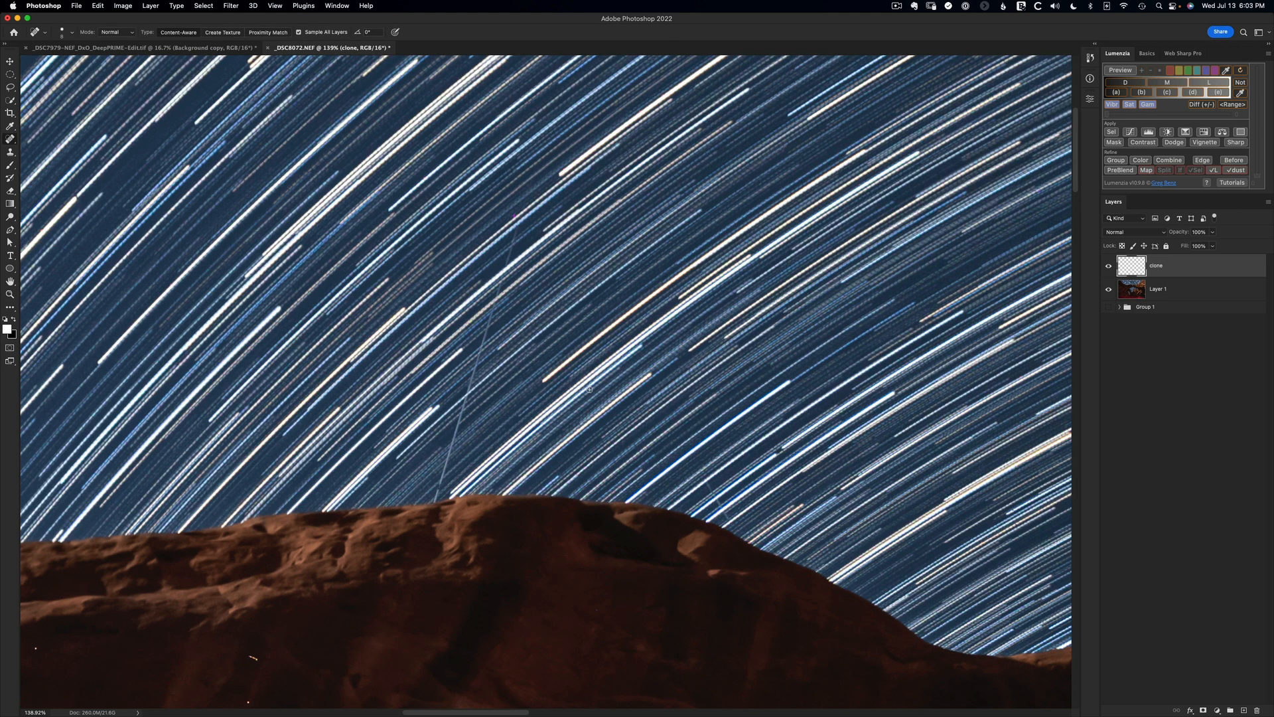
left_click(515, 215)
left_click(516, 231)
left_click(437, 485, "shift")
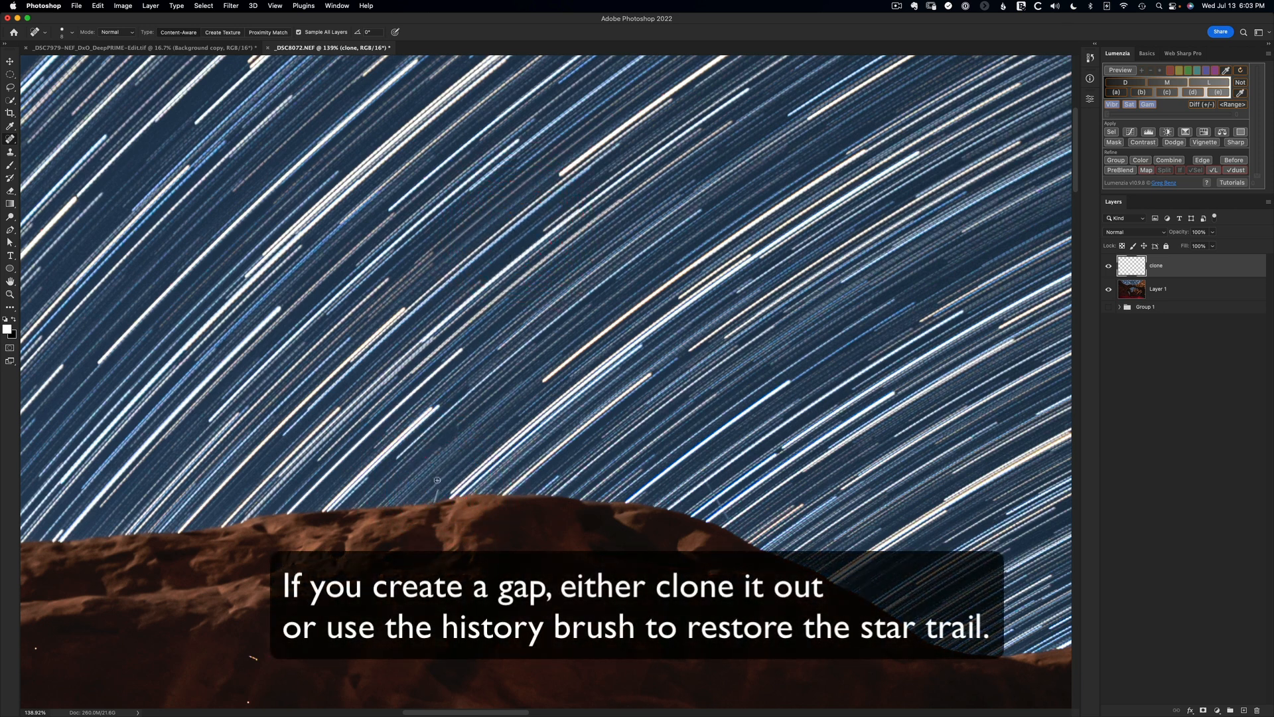
Heal the leftover mark at the rock ridge and the faint light trail descending from the photo's upper edge.
left_click(437, 491)
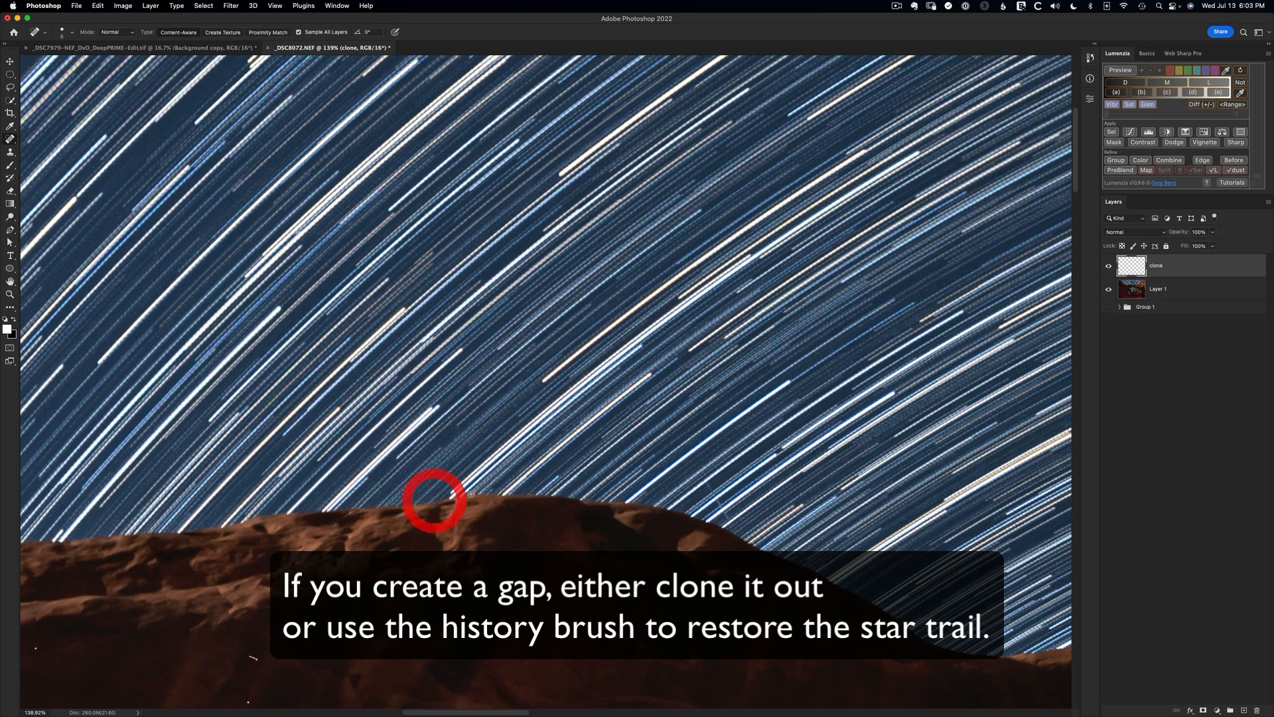
left_click_drag(382, 304, 543, 500)
left_click_drag(318, 338, 669, 428)
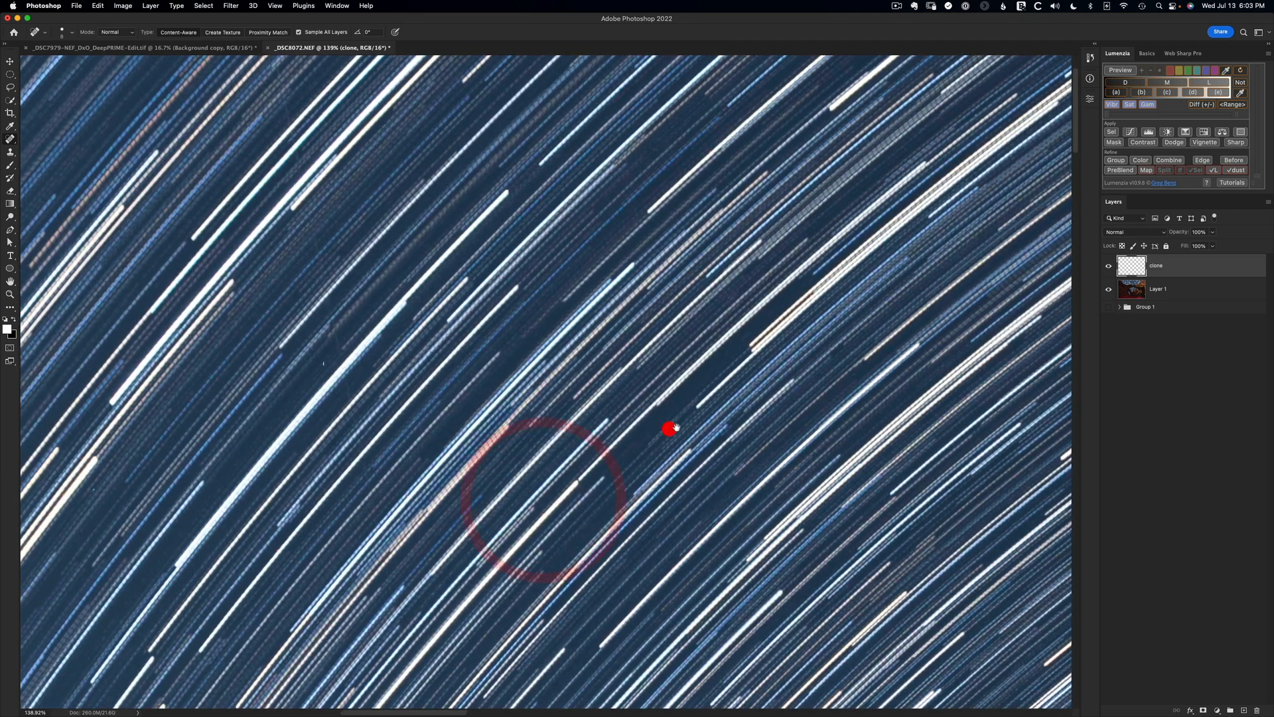
key("super+minus")
key("super+minus")
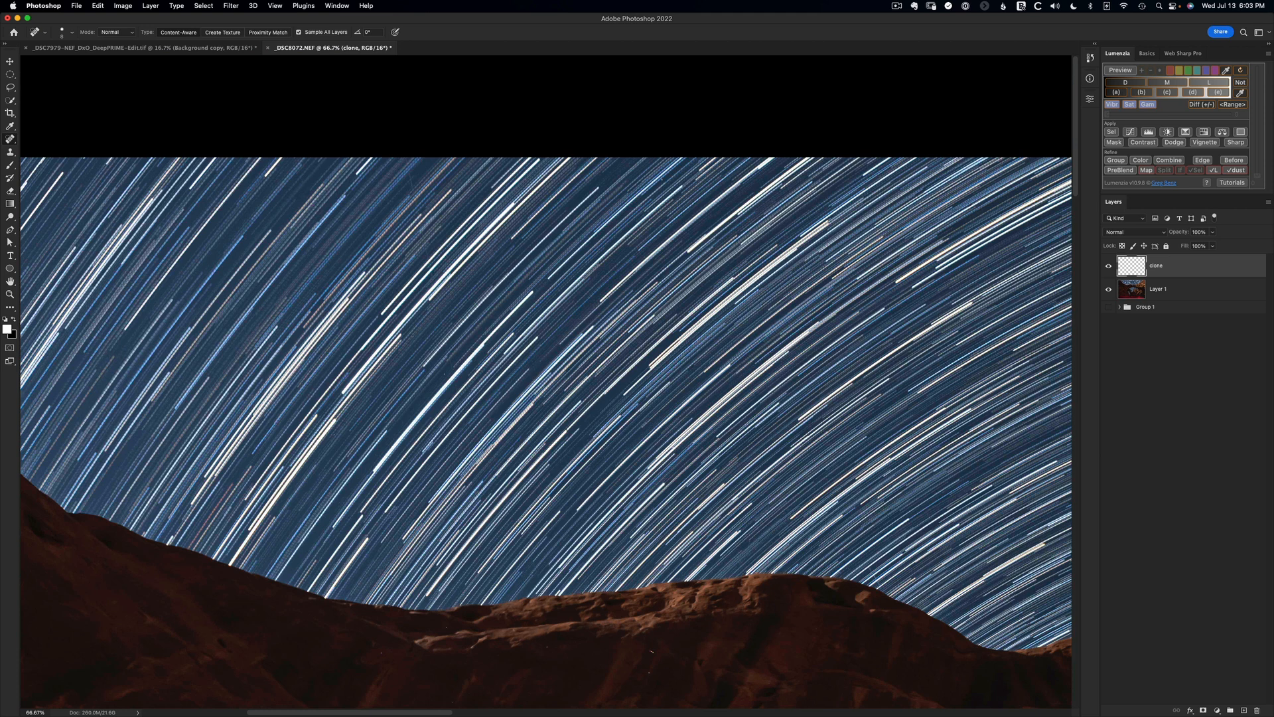
left_click(441, 374)
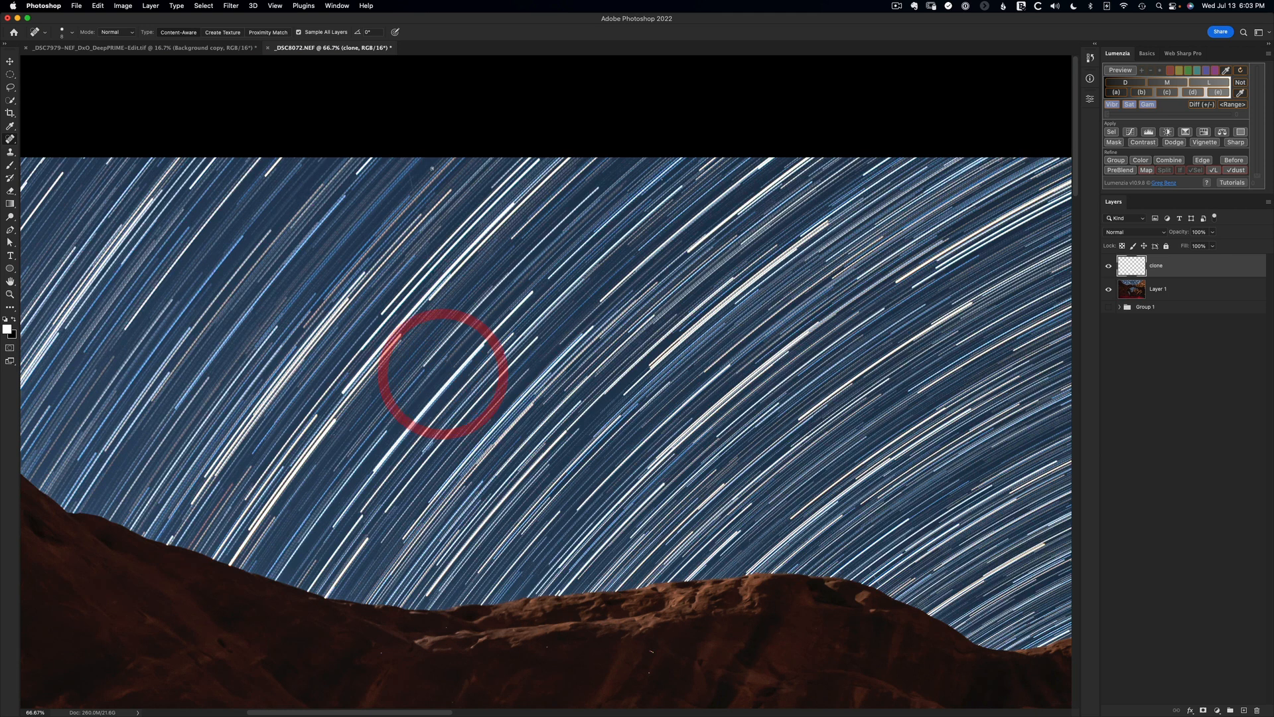
left_click(407, 161)
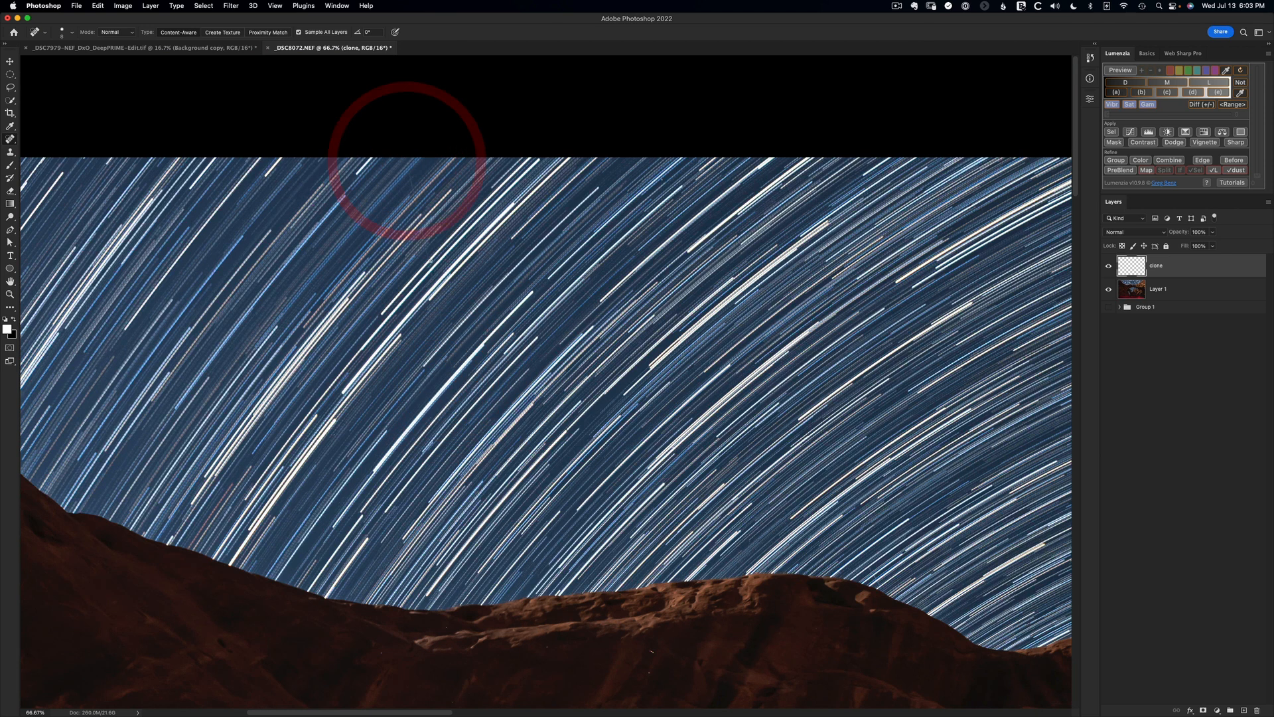
left_click(432, 260, "shift")
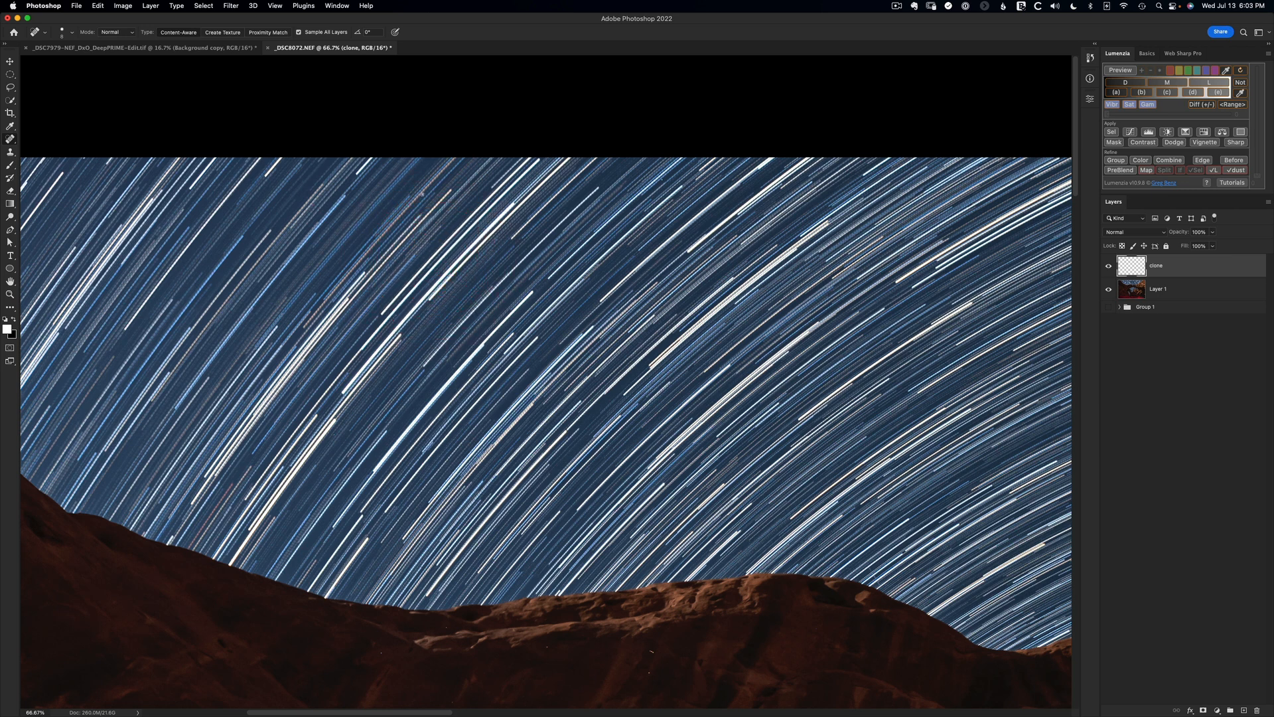
Heal the remaining pieces of the faint trail in the mid sky above the ridge with short straight strokes.
left_click(422, 230)
left_click(426, 259, "shift")
left_click(446, 345)
left_click(459, 387, "shift")
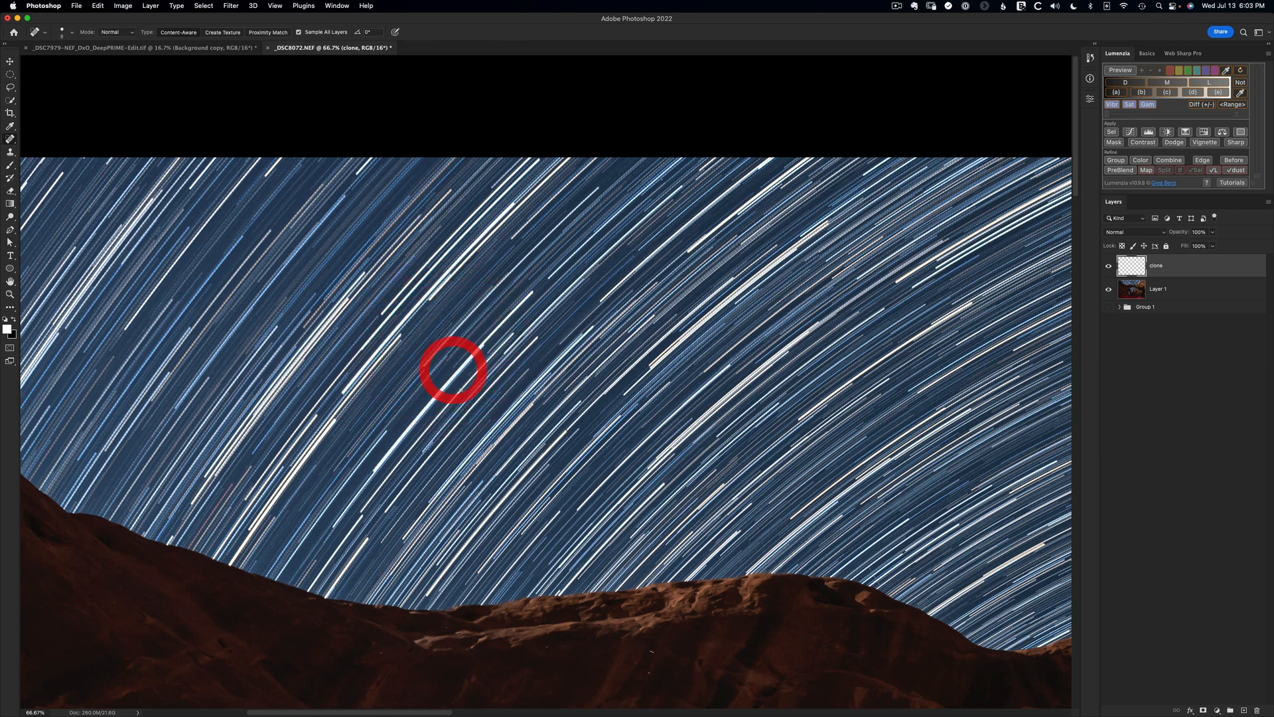
Heal out the light marks crossing the star trails in the upper left part of the large arch opening.
scroll(415, 375, "left", 5)
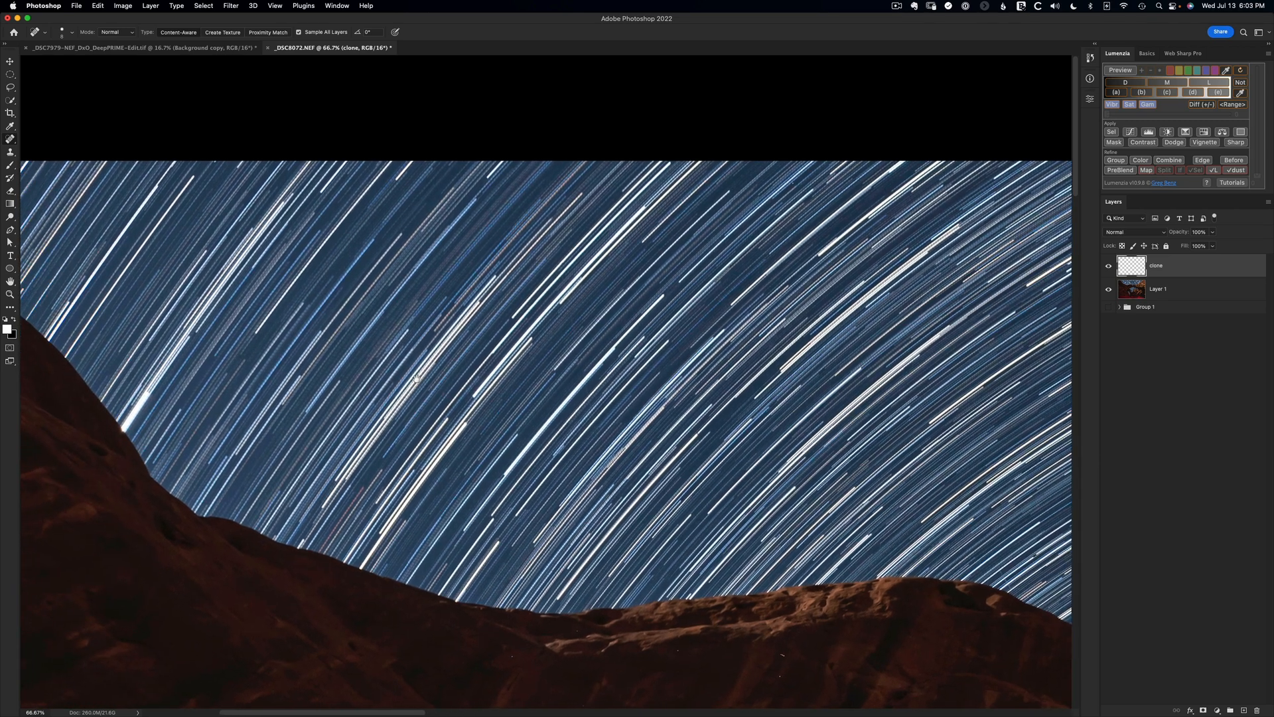
scroll(414, 372, "right", 8)
scroll(414, 372, "down", 3)
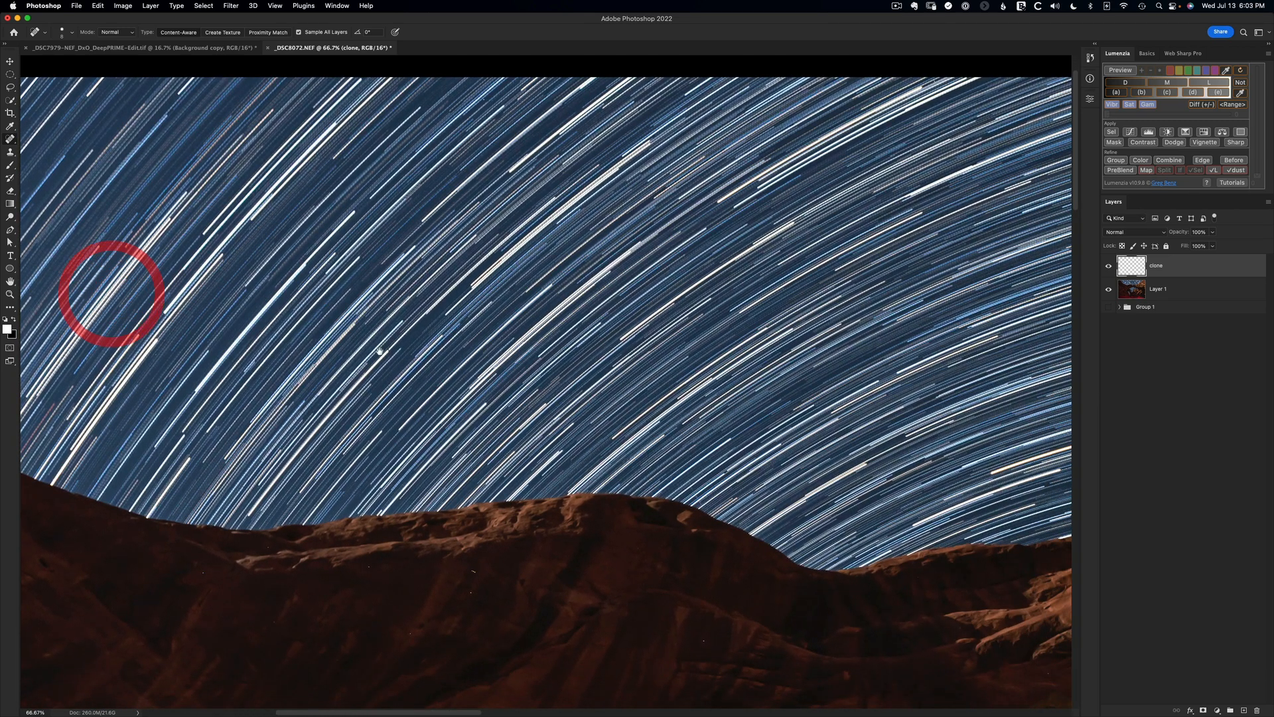
left_click_drag(573, 328, 261, 371)
left_click_drag(459, 360, 162, 361)
left_click_drag(504, 356, 535, 278)
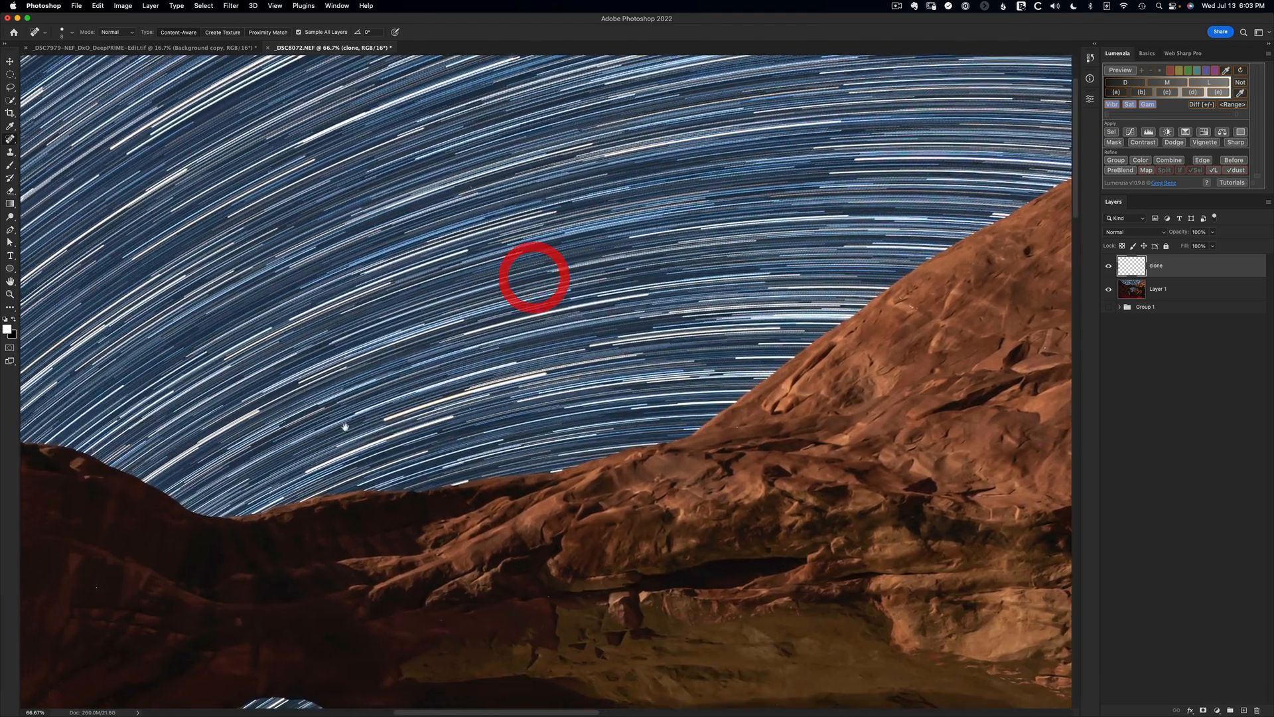
left_click_drag(350, 427, 517, 241)
left_click_drag(480, 373, 435, 300)
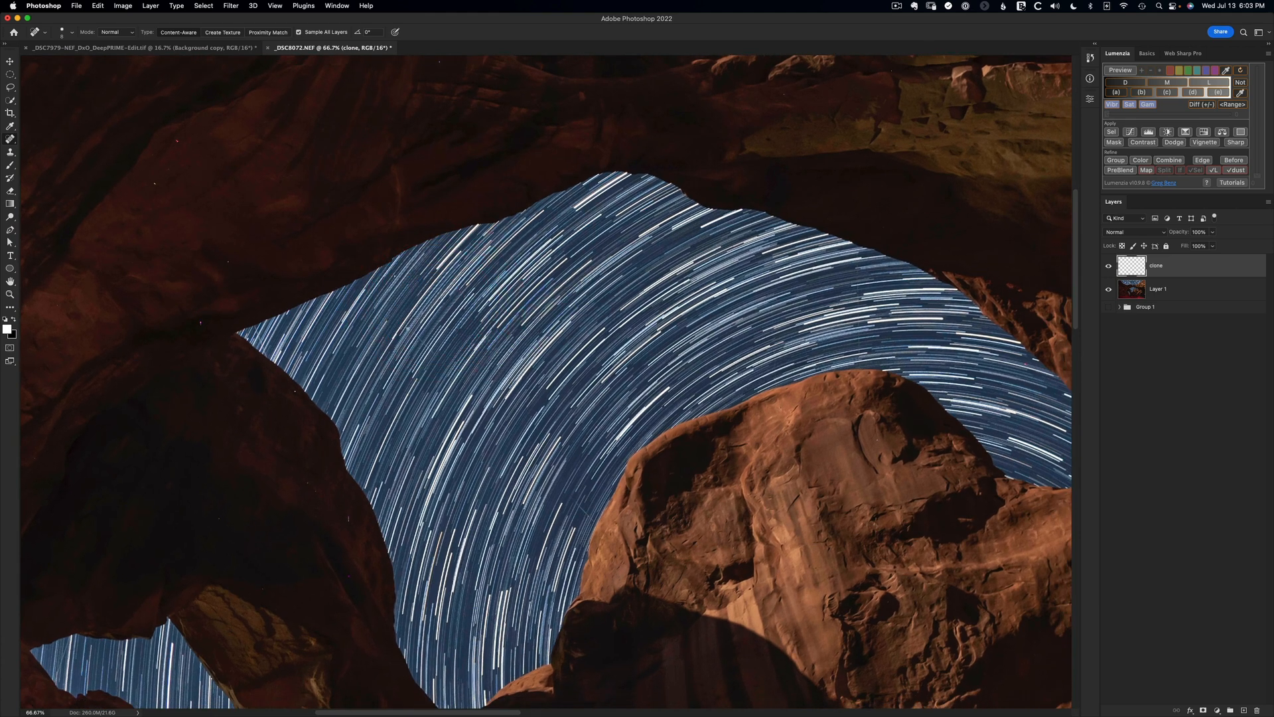
left_click(412, 332)
left_click(435, 355)
Heal the short stray marks among the star trails between the large opening's left side and the boulder.
left_click_drag(511, 475, 364, 358)
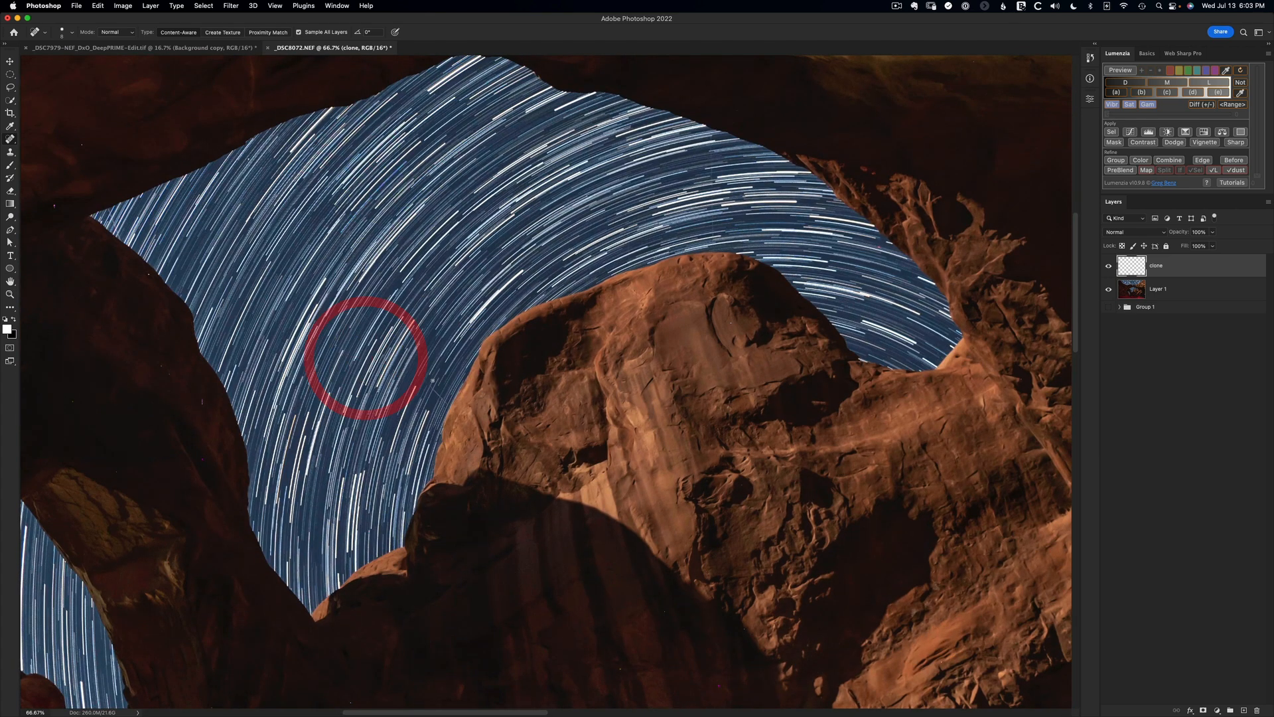
left_click(426, 379)
left_click(447, 404)
left_click(352, 298)
left_click(367, 318)
left_click_drag(461, 295, 308, 335)
left_click(347, 327)
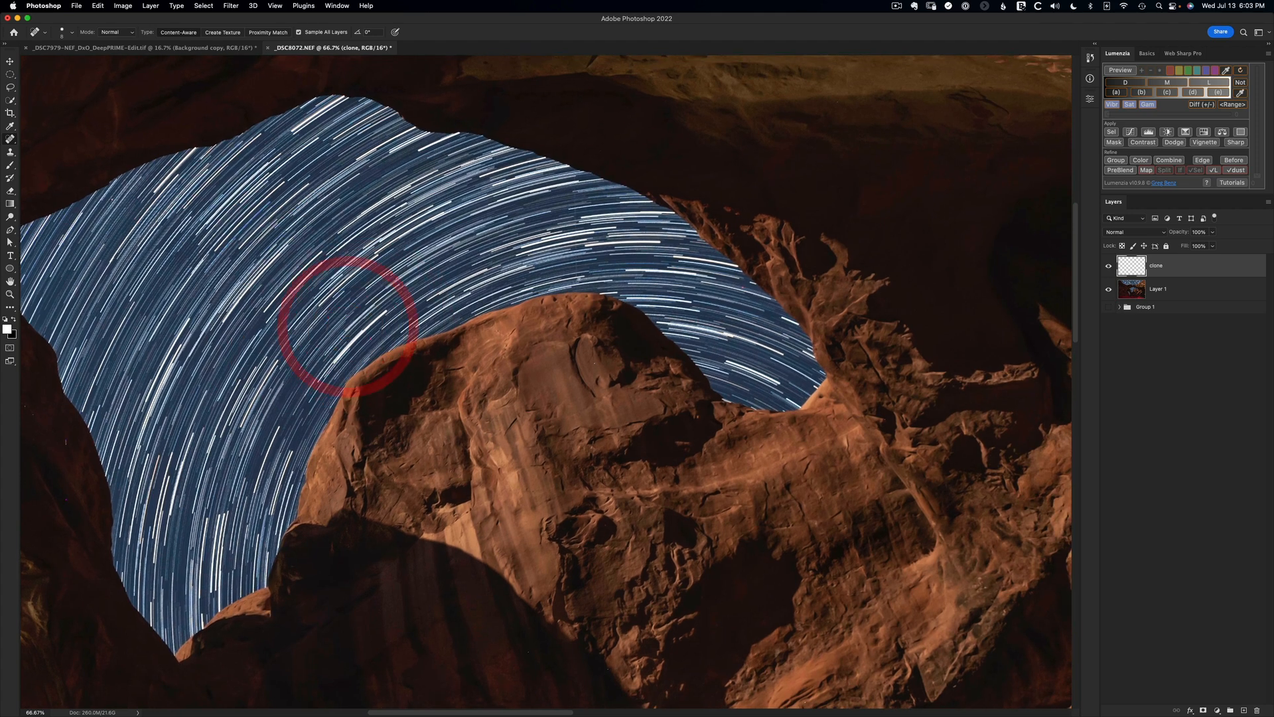
Heal the sky with a straight stroke from the boulder's top to the arch's underside, and heal a spot near the opening's right end.
left_click(576, 281)
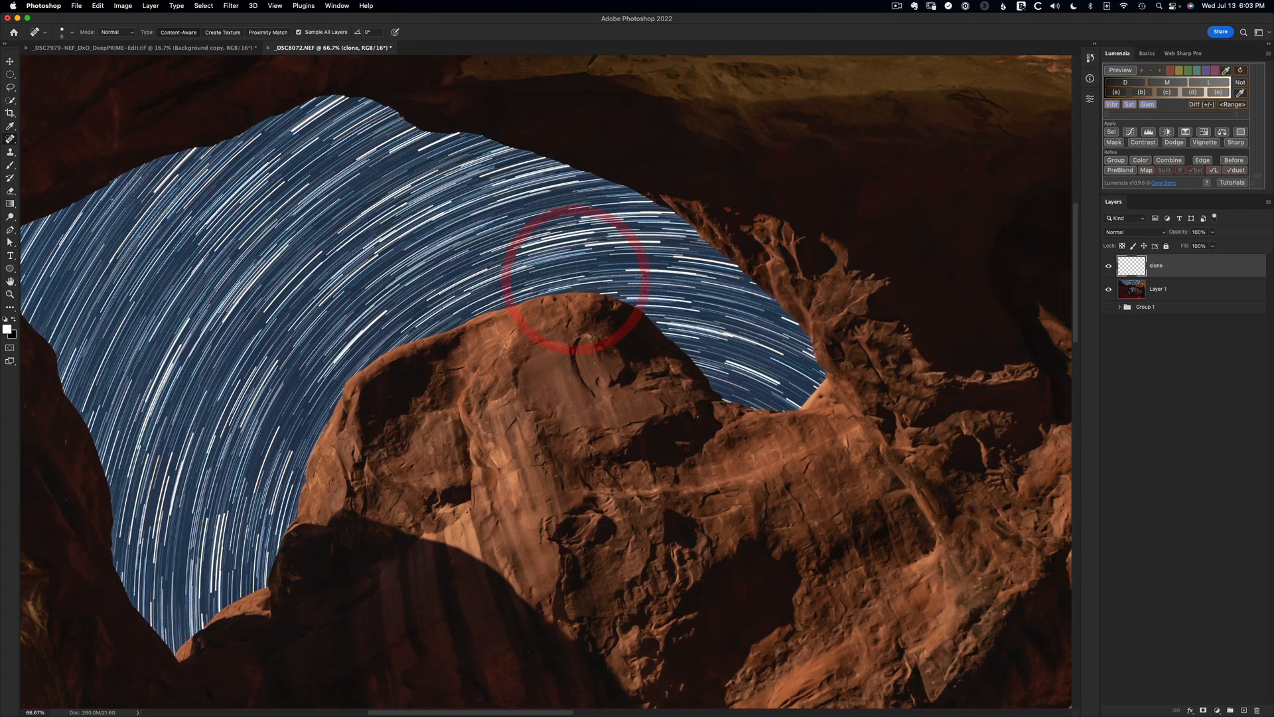
left_click(574, 178, "shift")
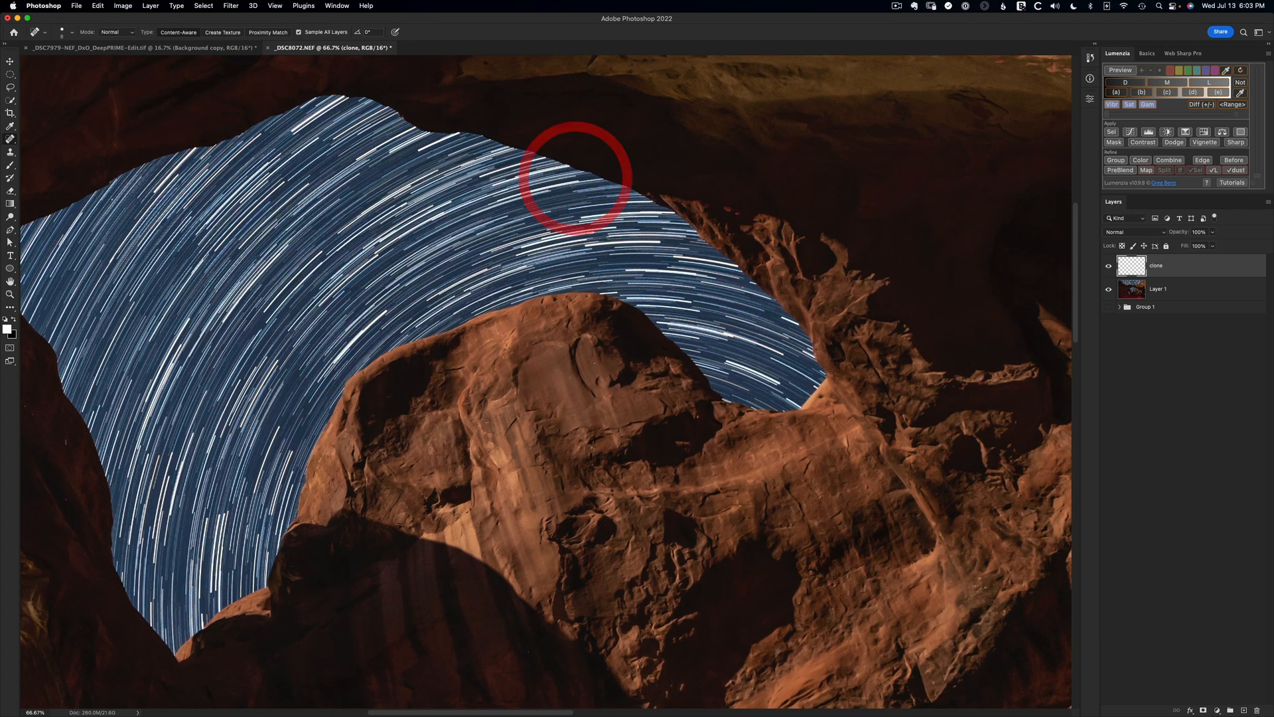
left_click(741, 286)
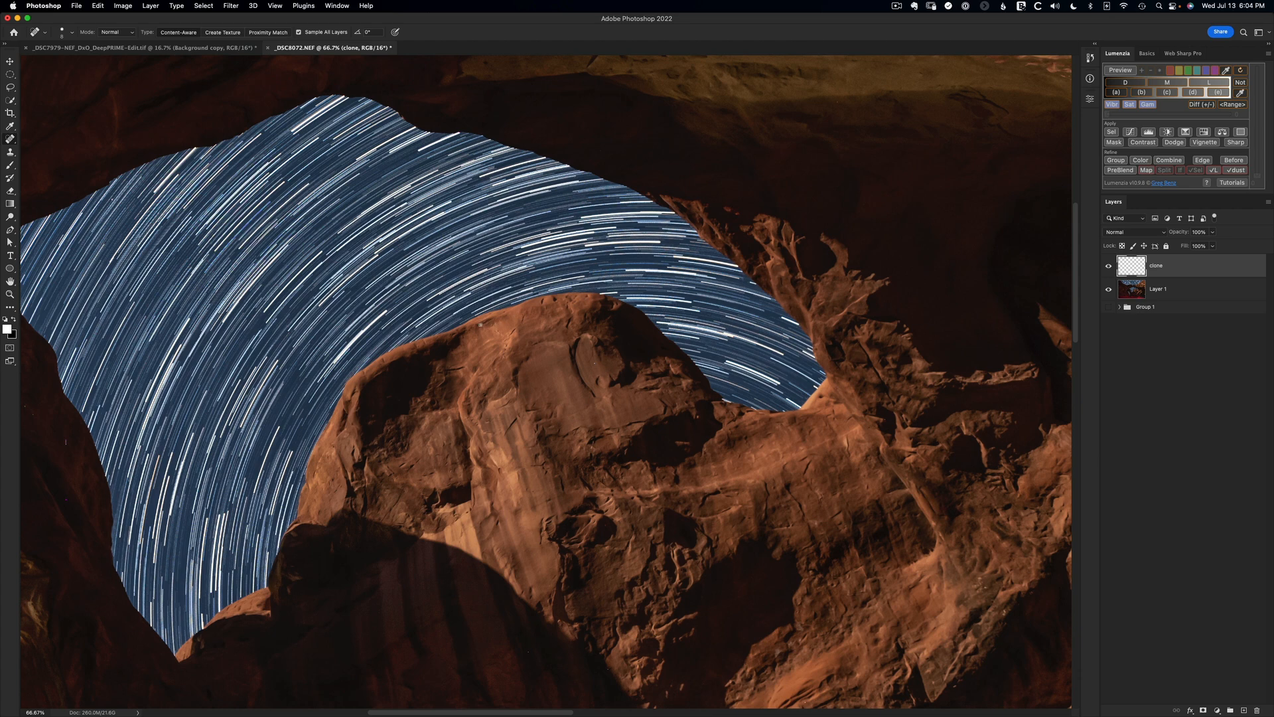
Heal the stray light marks along the upper left edge and pointed left corner of the large arch opening.
left_click_drag(305, 319, 515, 285)
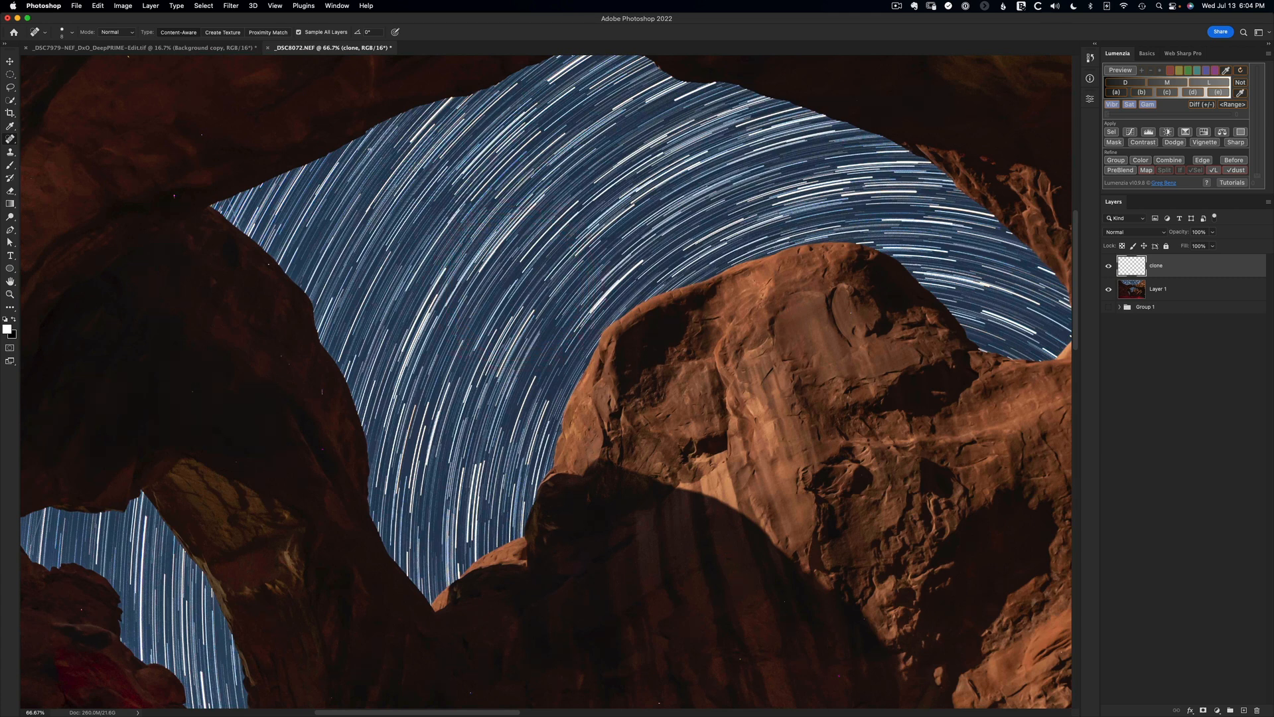
left_click(366, 146)
left_click_drag(308, 211, 369, 227)
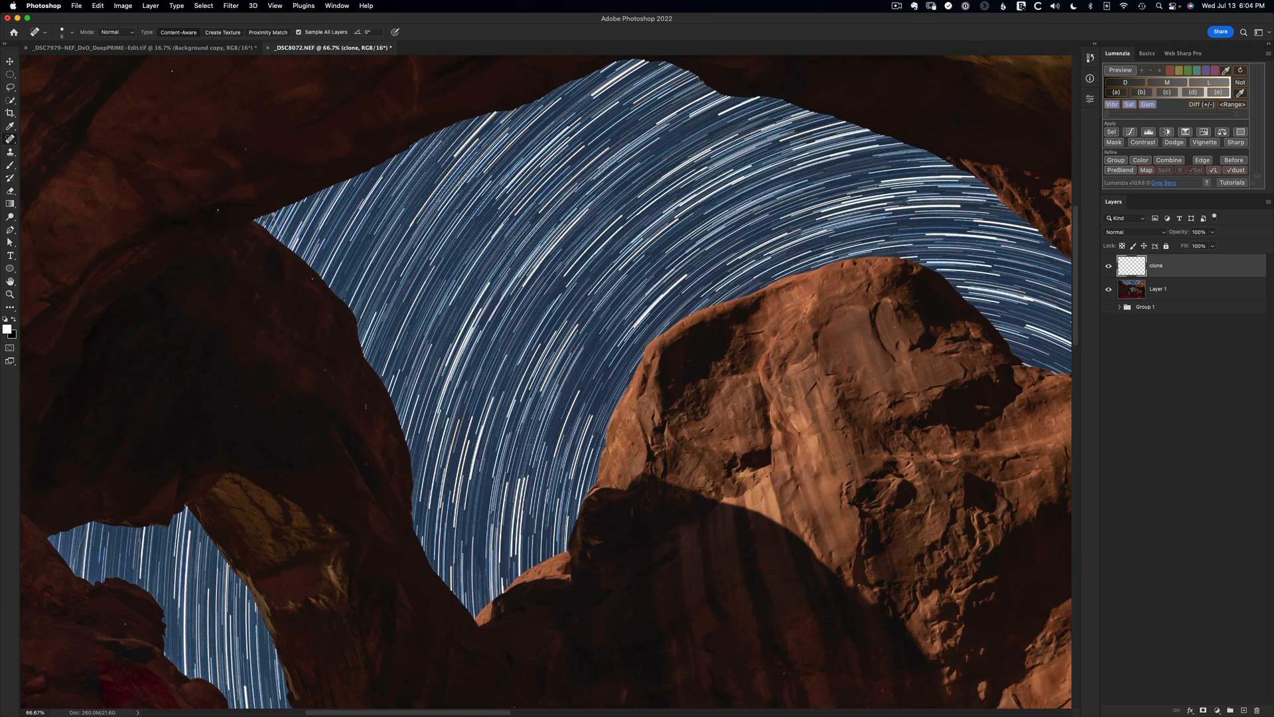
left_click(272, 211)
left_click(284, 241)
Try to heal the slanted light trail in the small lower arch opening's left end with a straight stroke.
left_click_drag(480, 393, 440, 265)
left_click_drag(426, 373, 579, 249)
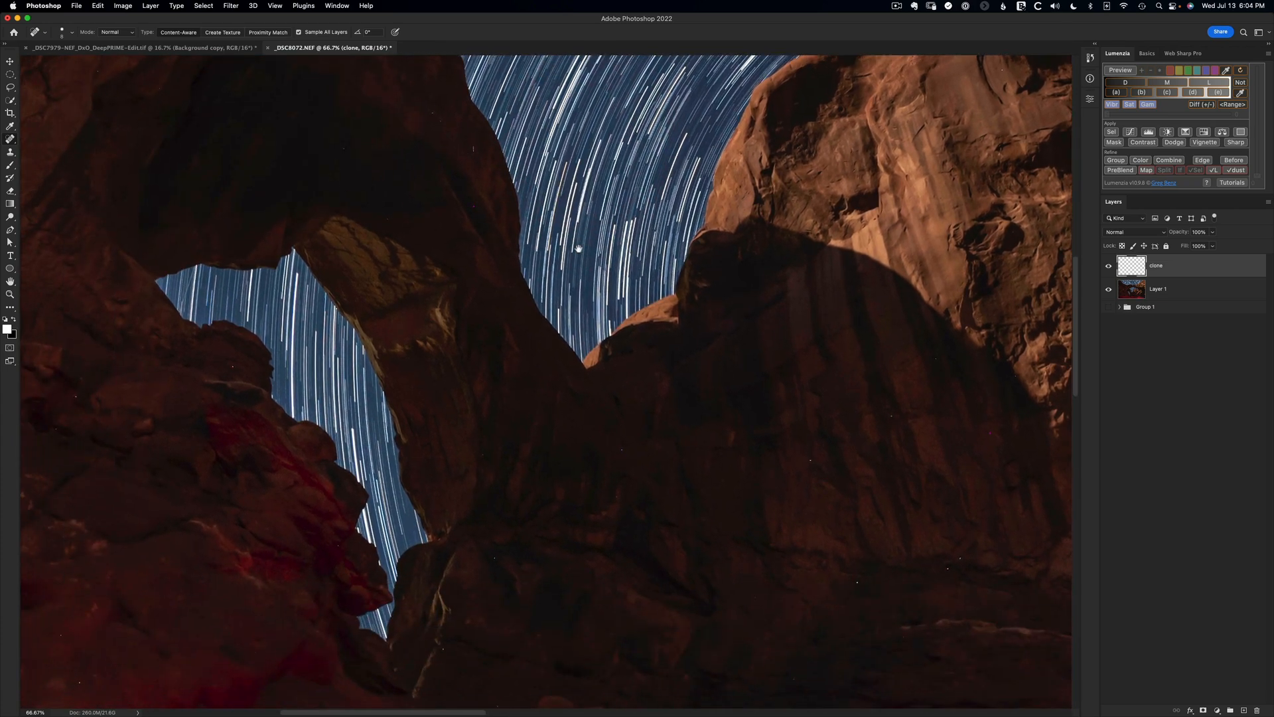
left_click_drag(316, 333, 388, 318)
key("super+plus")
key("super+plus")
left_click_drag(236, 286, 741, 422)
left_click_drag(510, 302, 524, 361)
left_click(341, 182)
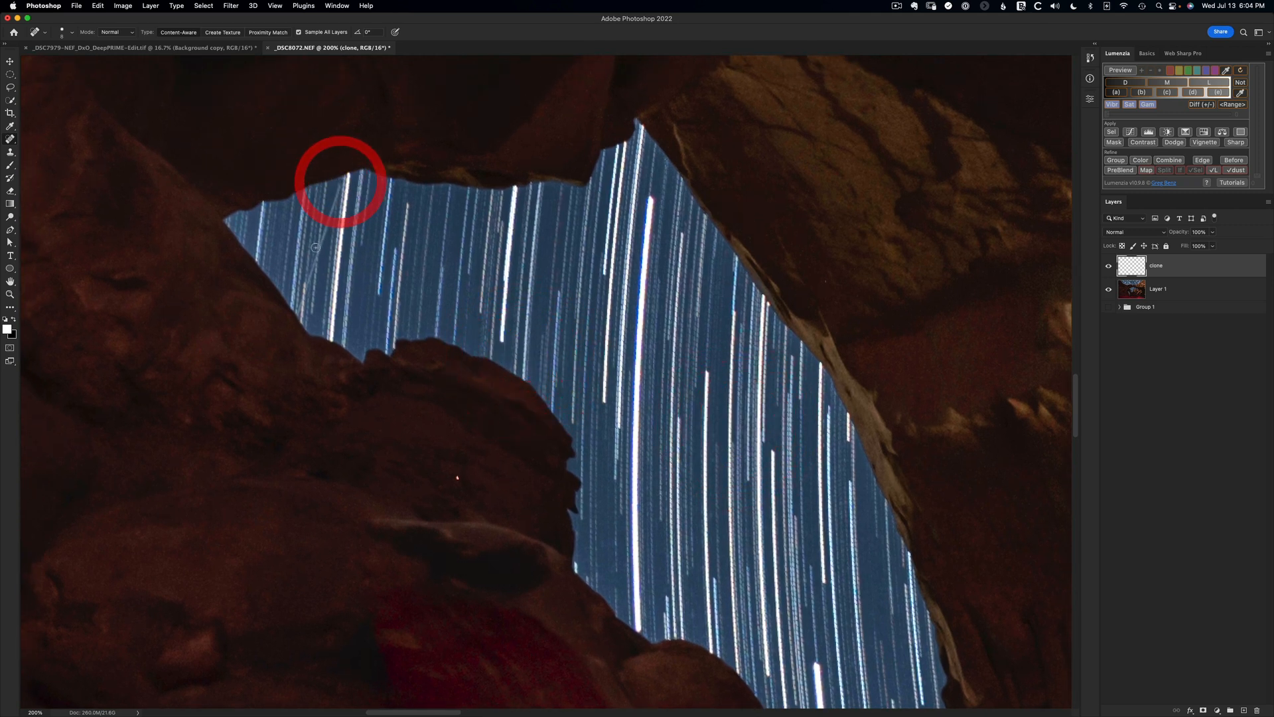
left_click(307, 284, "shift")
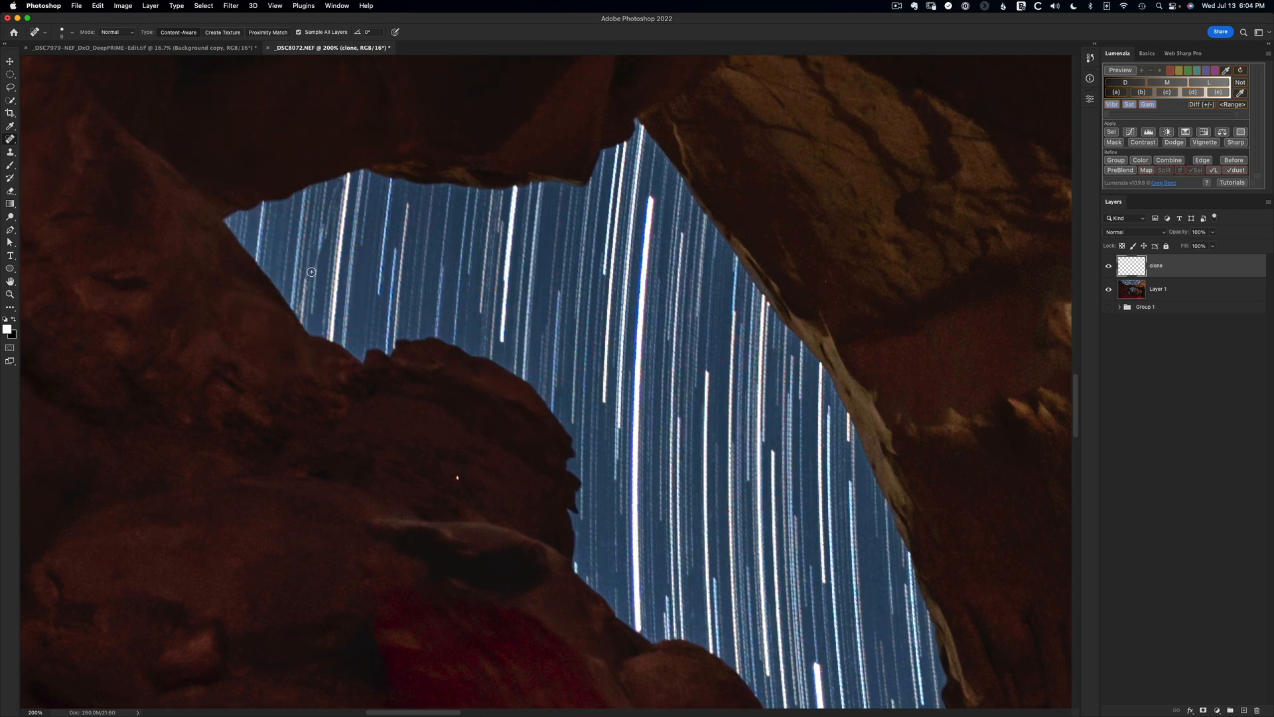
Try healing the slanted trail in the small opening with a smaller brush, and undo the last heal stroke.
key("super+plus")
left_click_drag(296, 213, 403, 318)
key("s")
key("j")
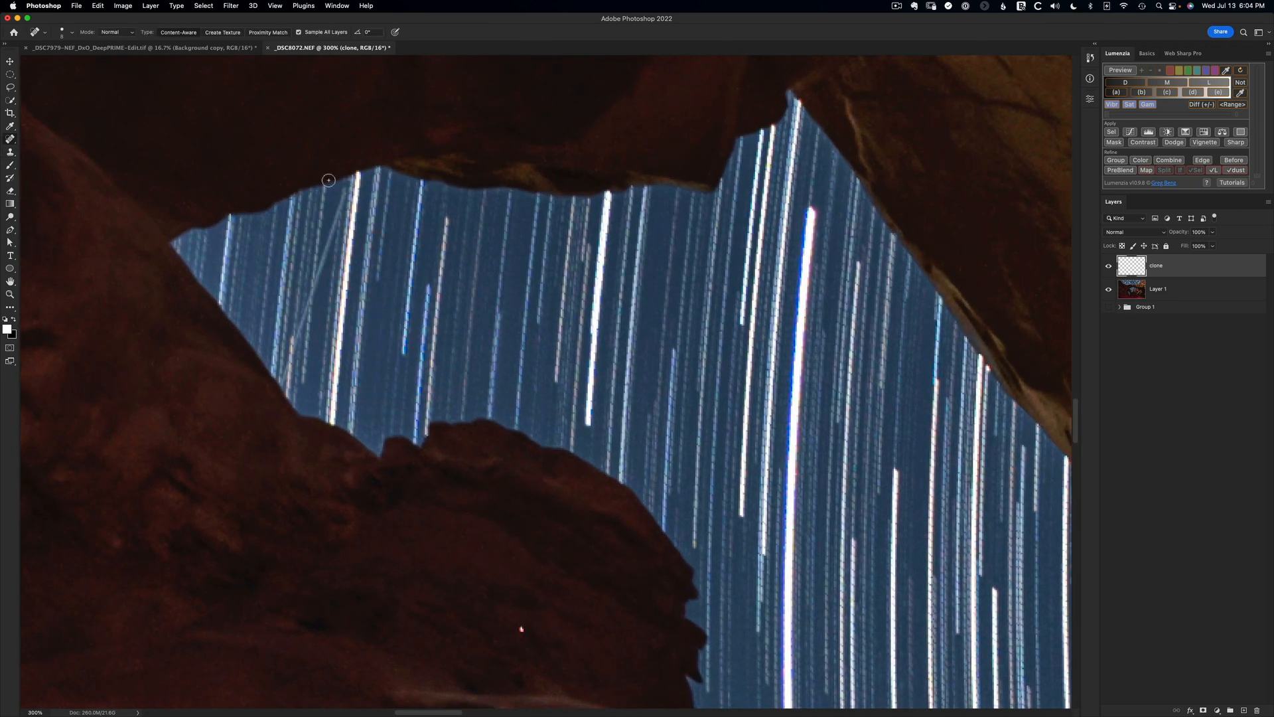
key("bracketleft")
key("bracketleft")
key("bracketleft")
key("bracketleft")
left_click(332, 283)
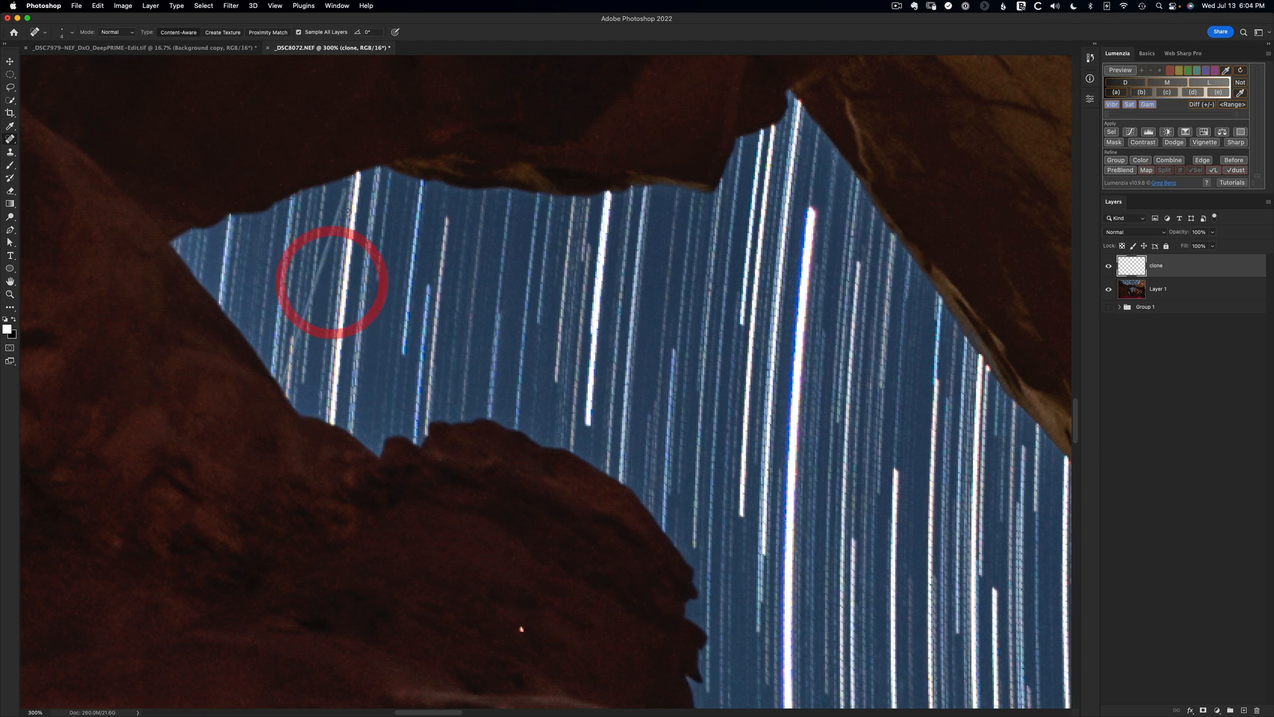
left_click_drag(342, 208, 316, 284)
key("super+z")
Clone clean sky over the upper and middle parts of the slanted trail in the small opening with the Clone Stamp.
key("s")
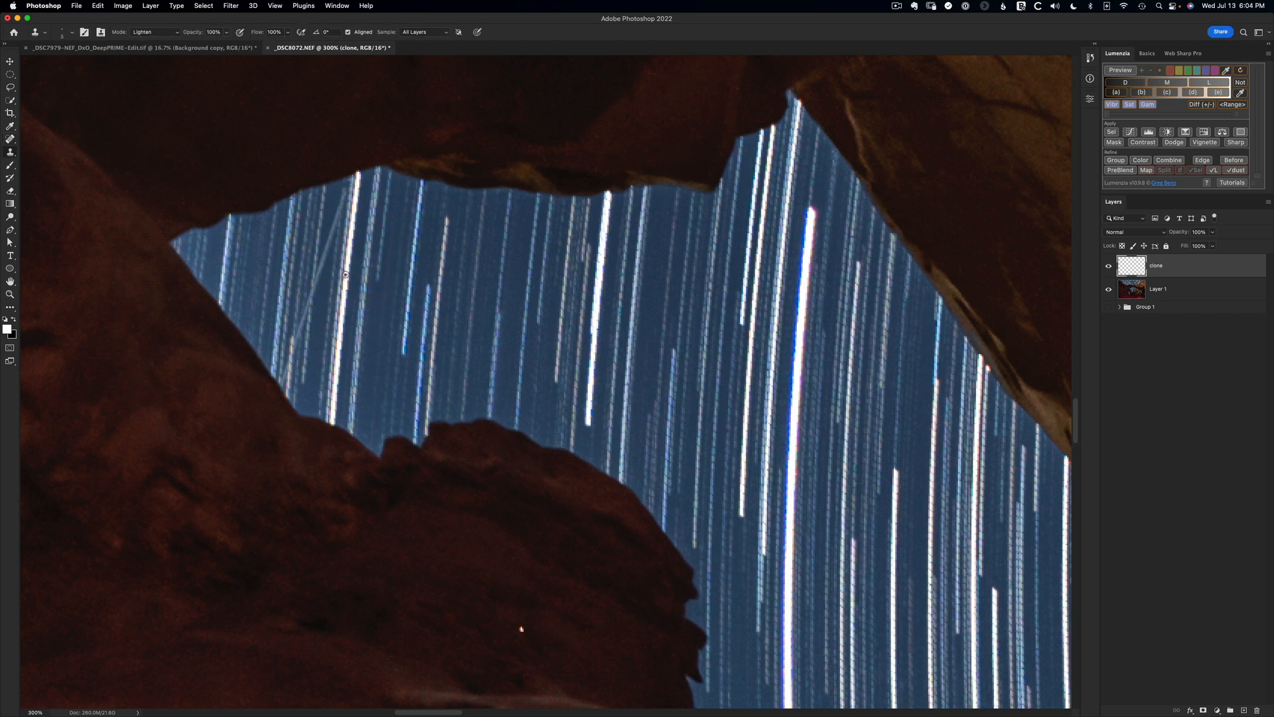
left_click(333, 275, "alt")
mouse_move(337, 215)
left_mouse_down()
mouse_move(318, 281)
mouse_move(330, 239)
left_mouse_up()
mouse_move(329, 237)
left_mouse_down()
mouse_move(327, 252)
mouse_move(337, 204)
mouse_move(328, 238)
mouse_move(331, 223)
left_mouse_up()
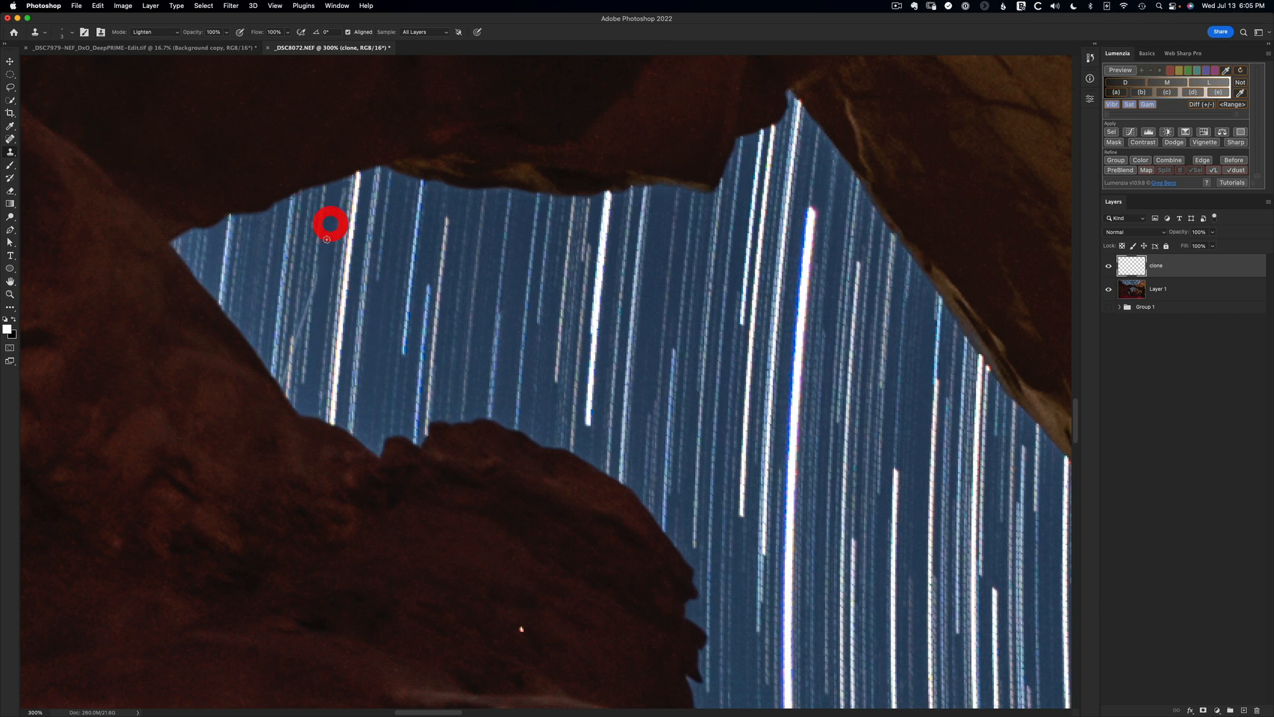
left_click(304, 291)
left_click_drag(306, 309, 308, 292)
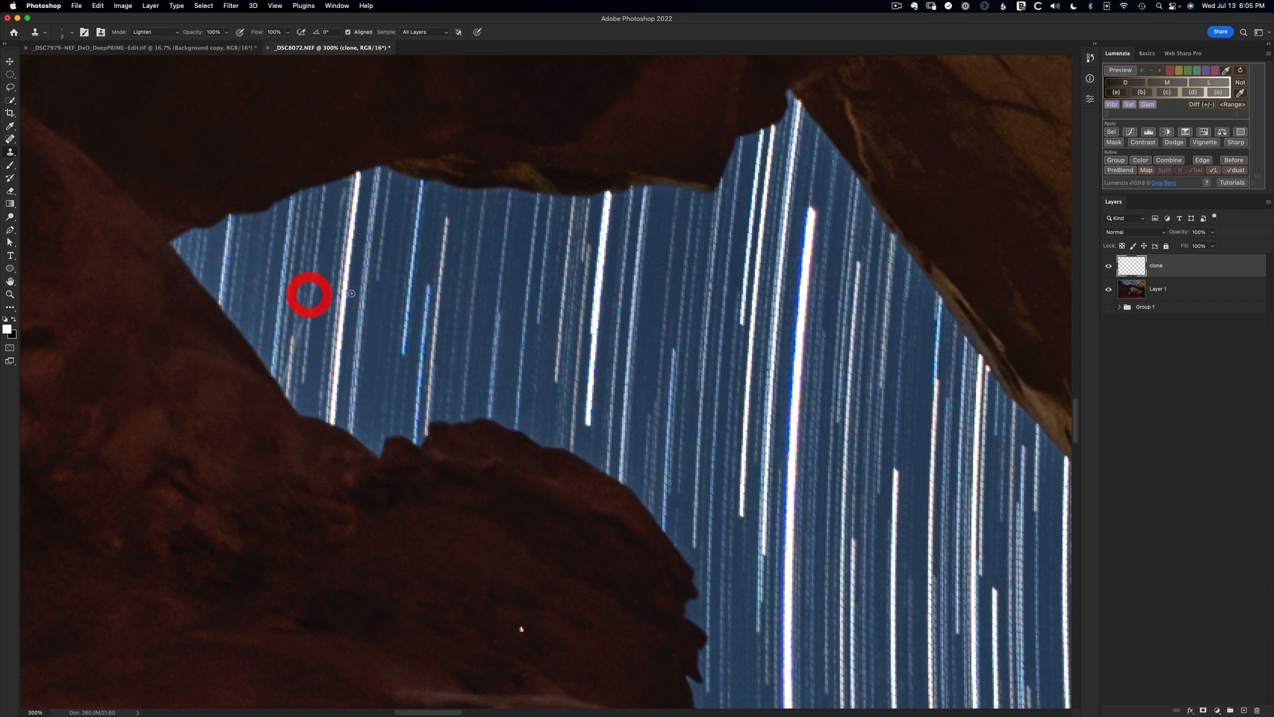
Clone out the lower remnants of the slanted trail near the rock edge with small dabs.
left_click(303, 317)
left_click(302, 323)
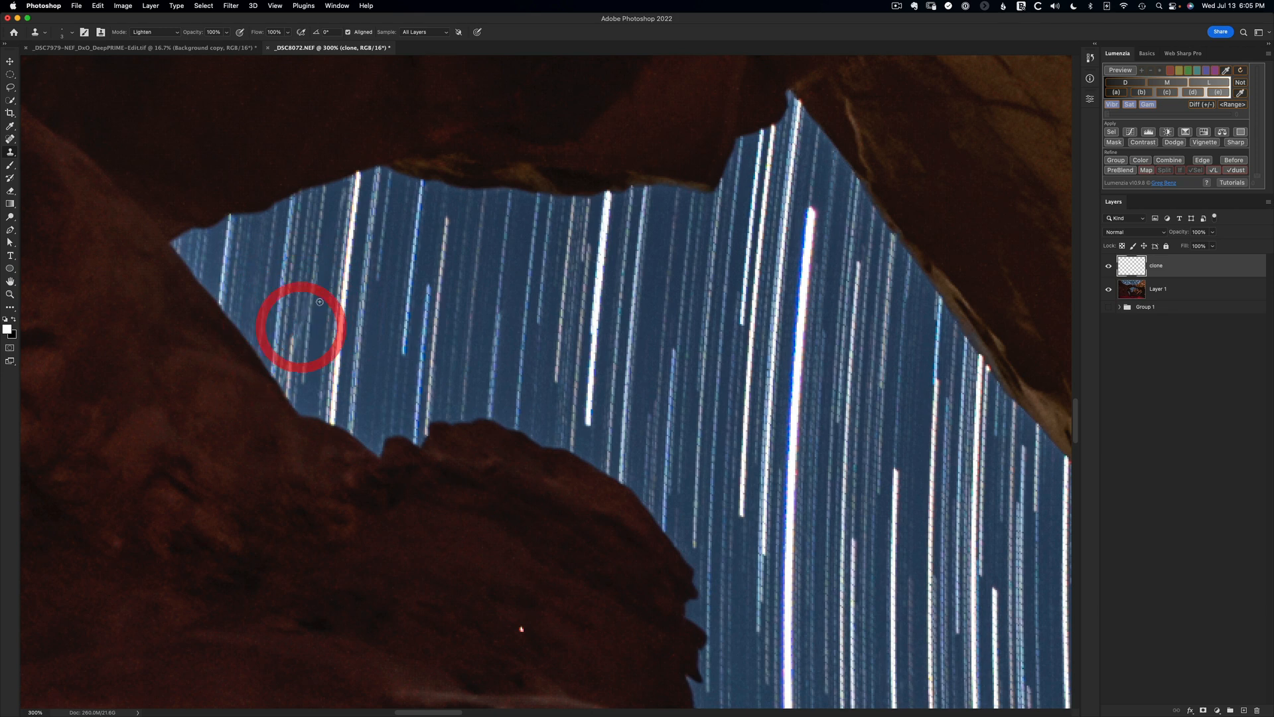
left_click(300, 336)
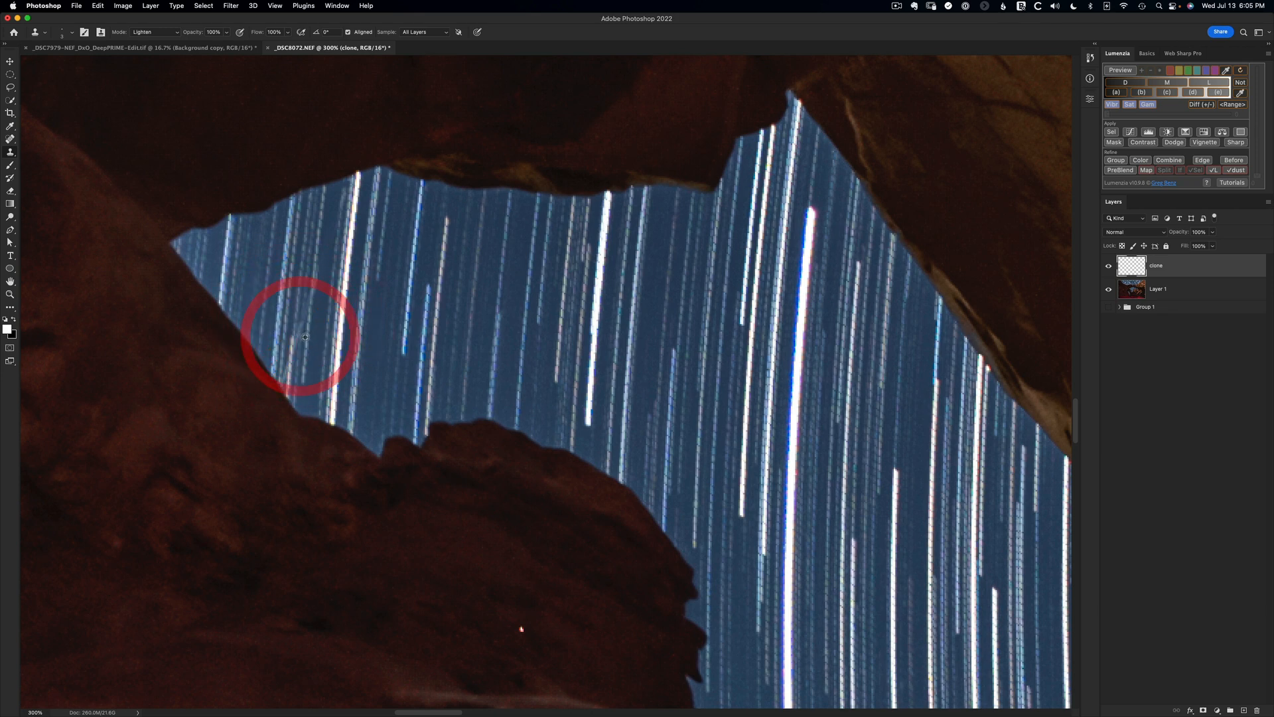
left_click(296, 345)
left_click(296, 339)
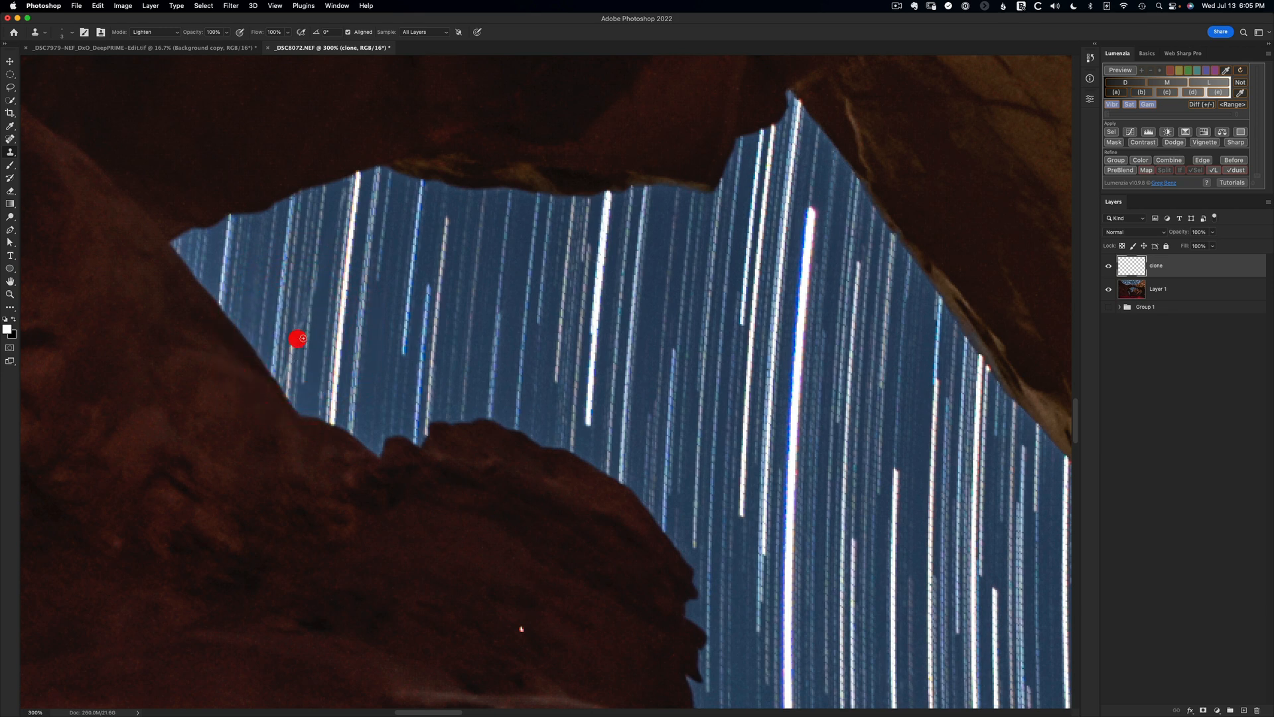
left_click(286, 359)
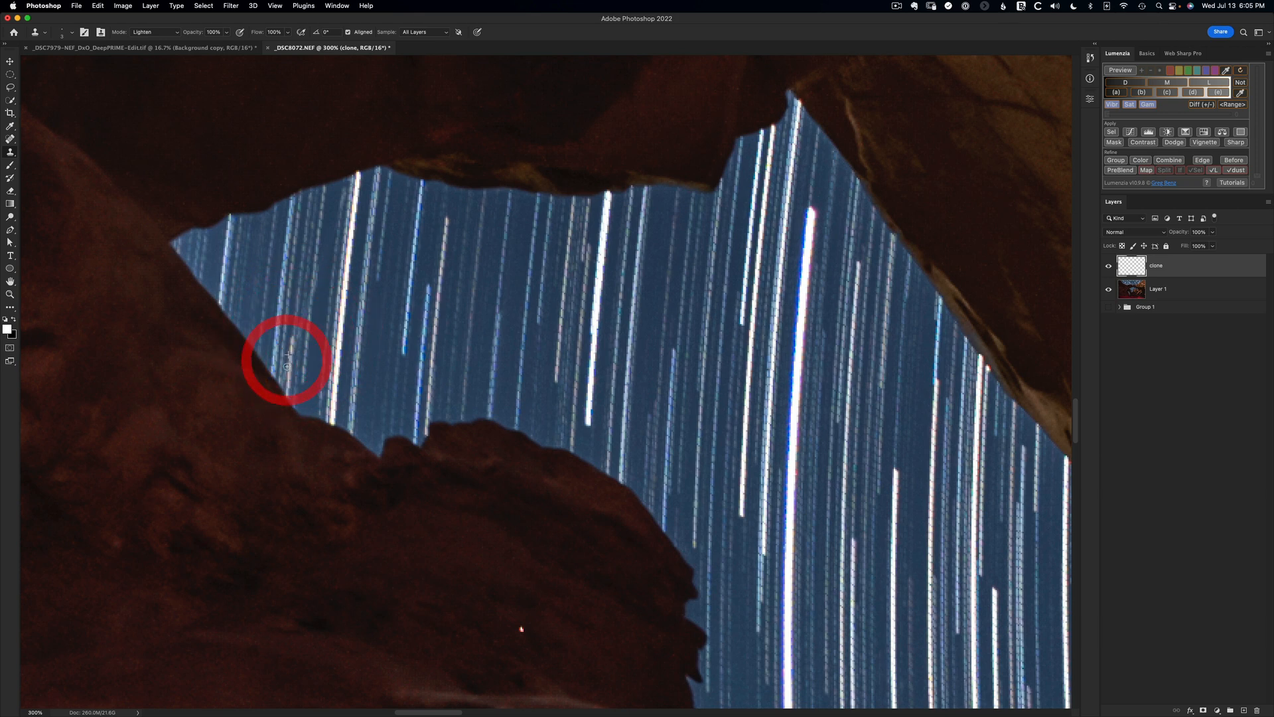
left_click(285, 369)
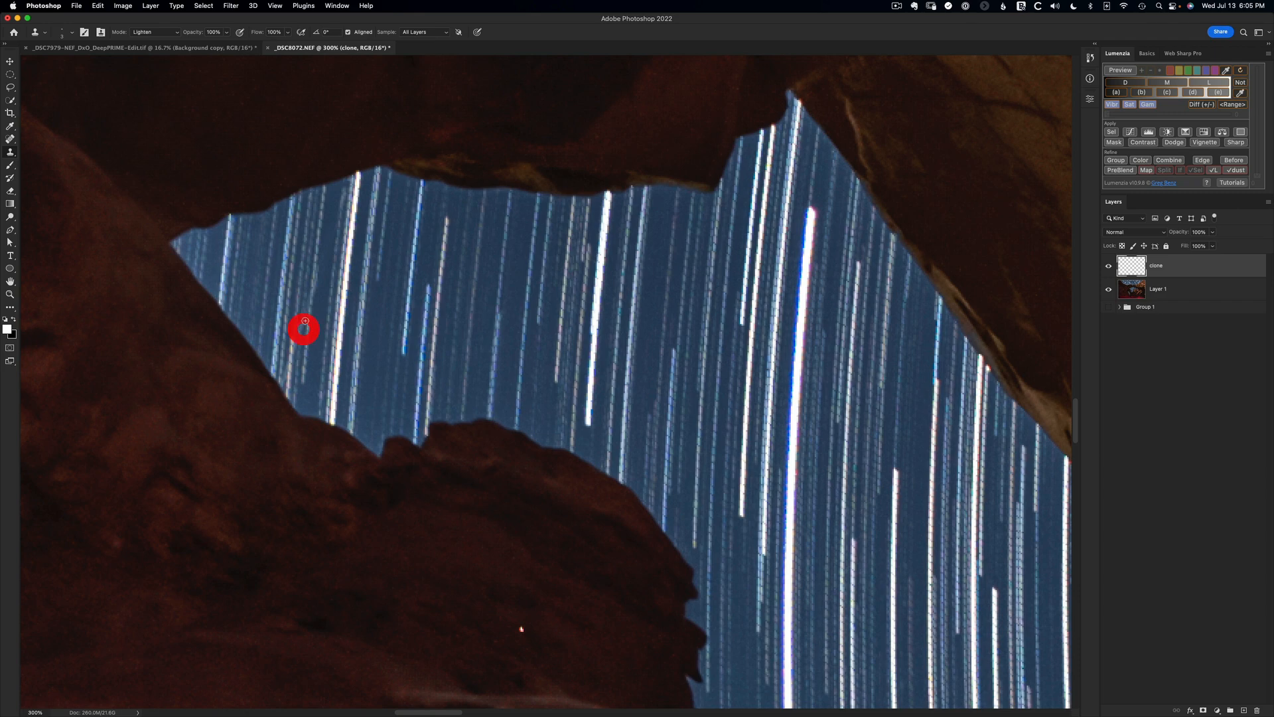
left_click(305, 329)
Examine the rest of the small opening, the dark rock and the large arch opening for remaining stray light trails.
left_click_drag(503, 318, 222, 182)
left_click_drag(407, 376, 366, 133)
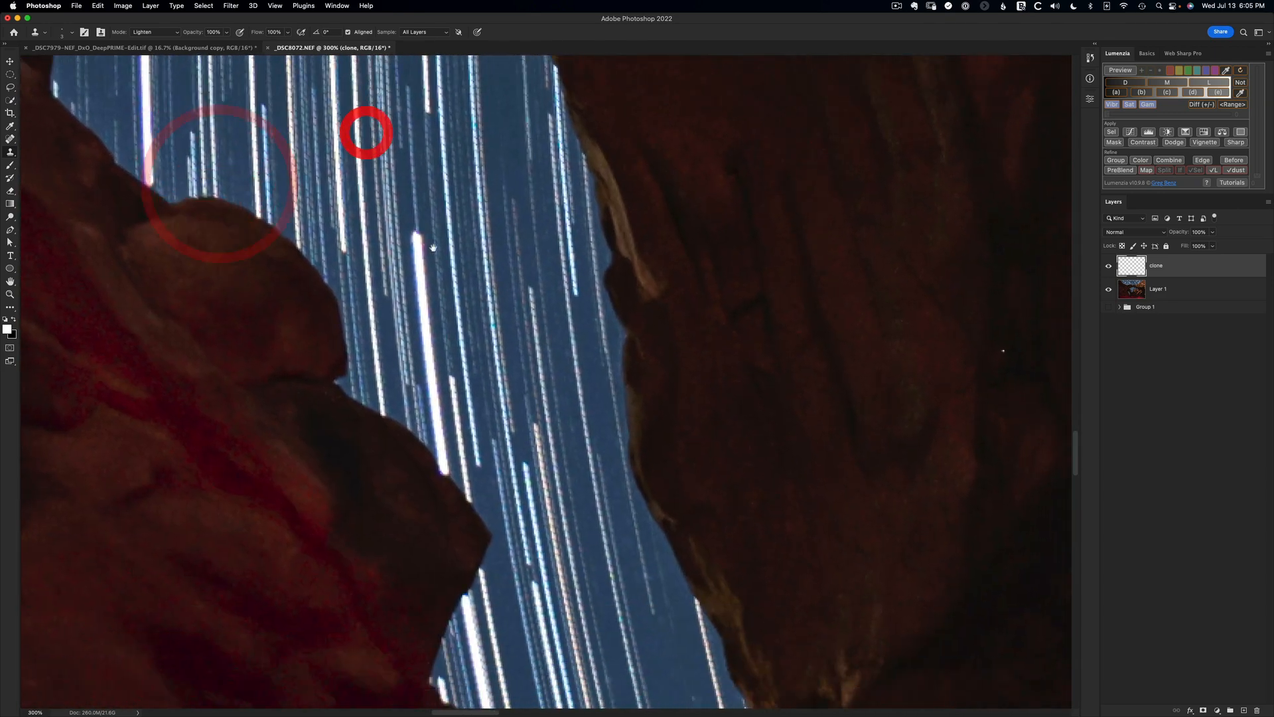
left_click_drag(450, 294, 268, 360)
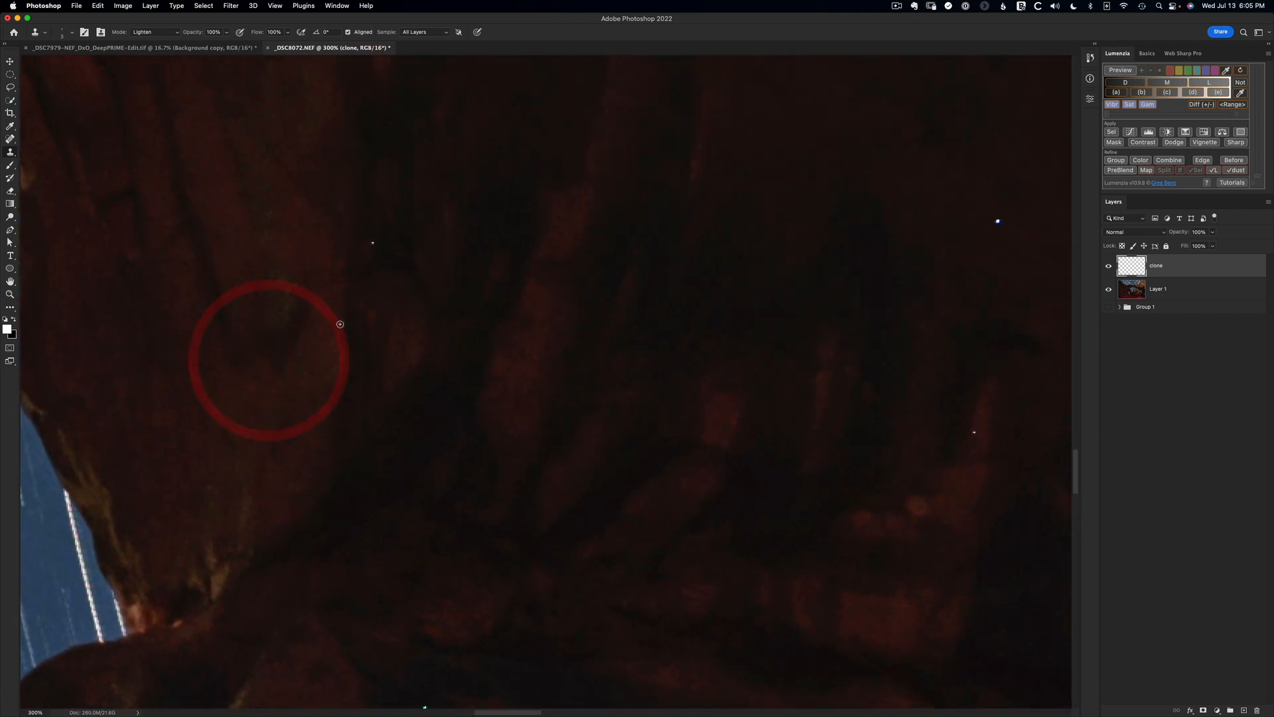
key("super+minus")
key("super+minus")
left_click_drag(561, 235, 344, 438)
left_click_drag(428, 238, 392, 412)
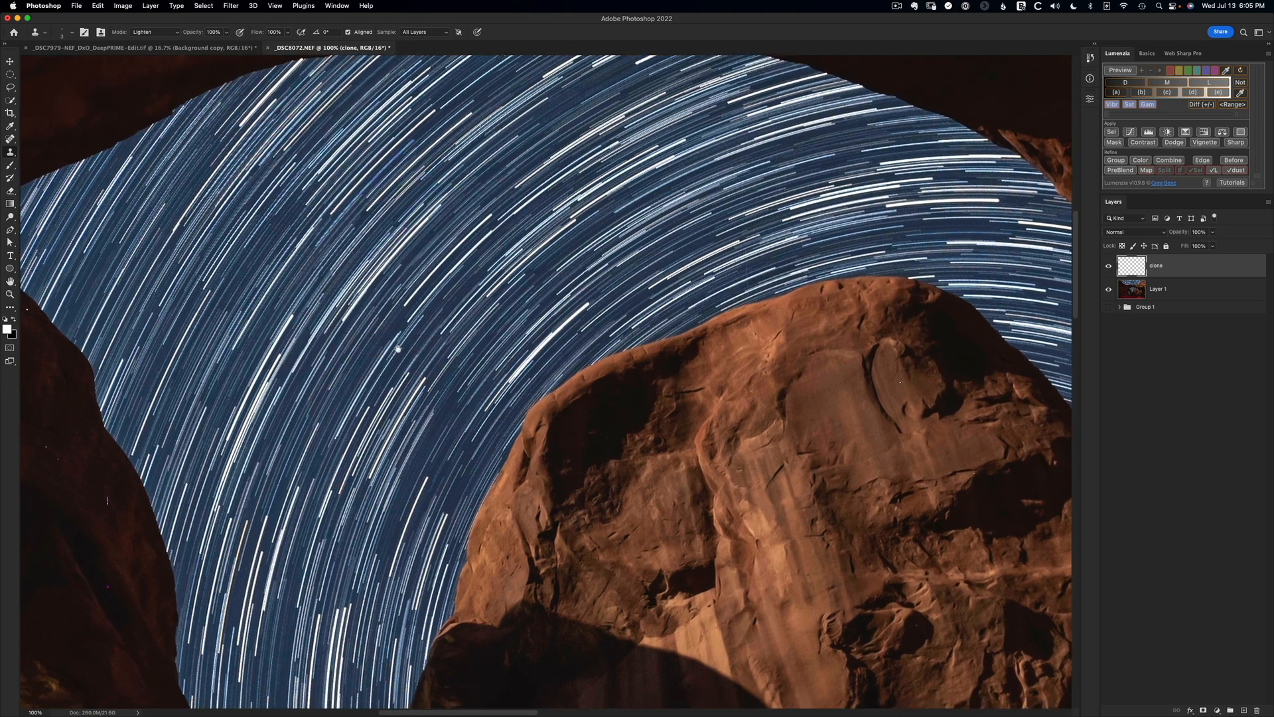
left_click_drag(398, 349, 426, 313)
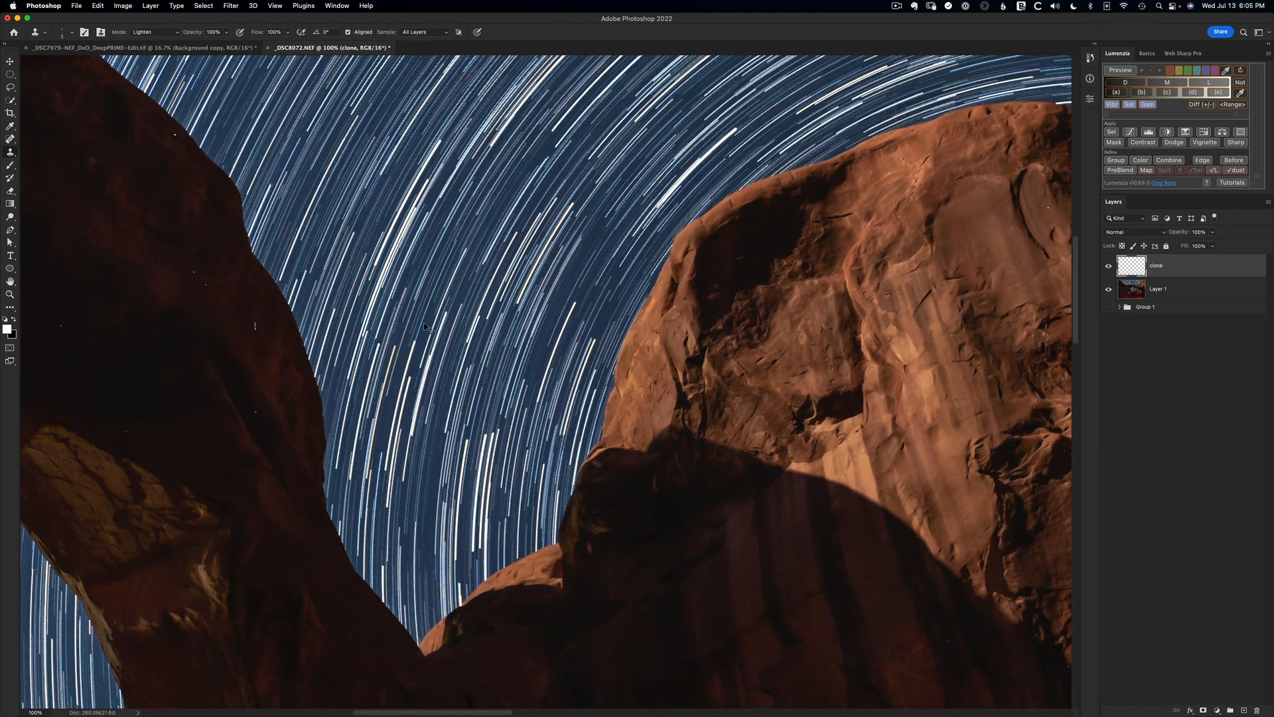
Examine the blended star trails up close for gaps, and compare them with the stars in _DSC7989.NEF in Lightroom Classic.
key("super+plus")
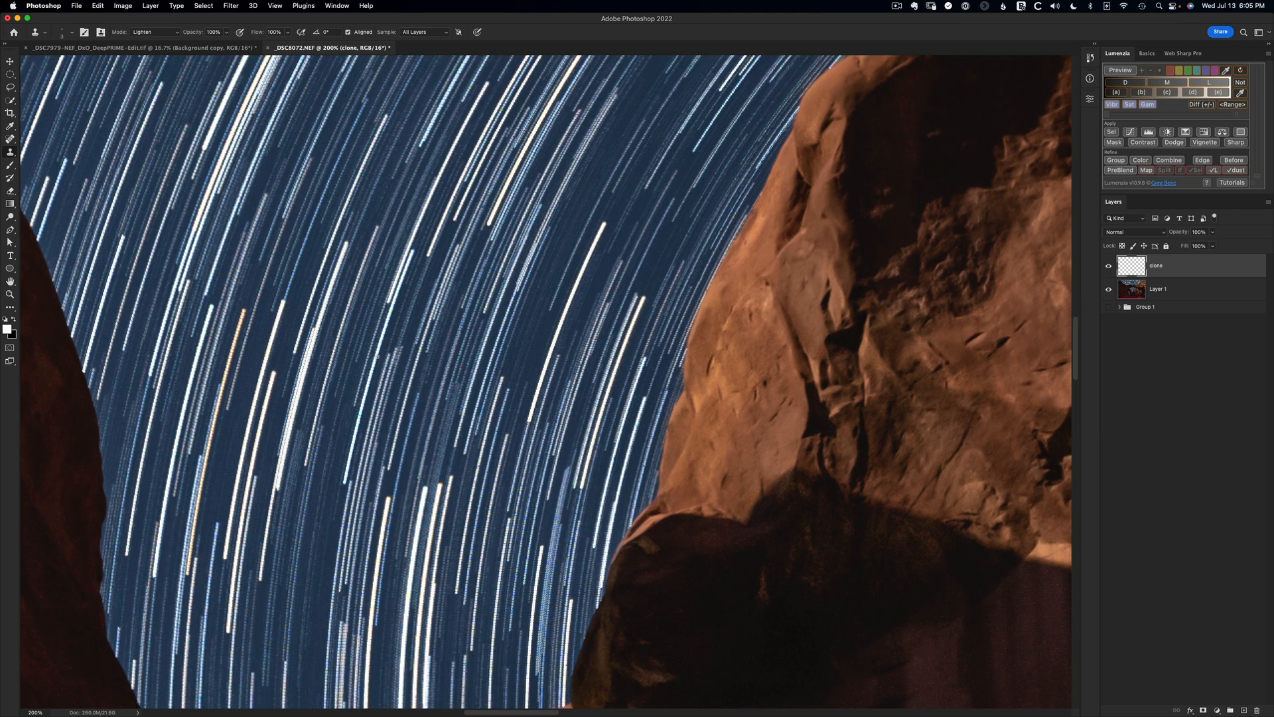
key("super+Tab")
left_click(177, 666)
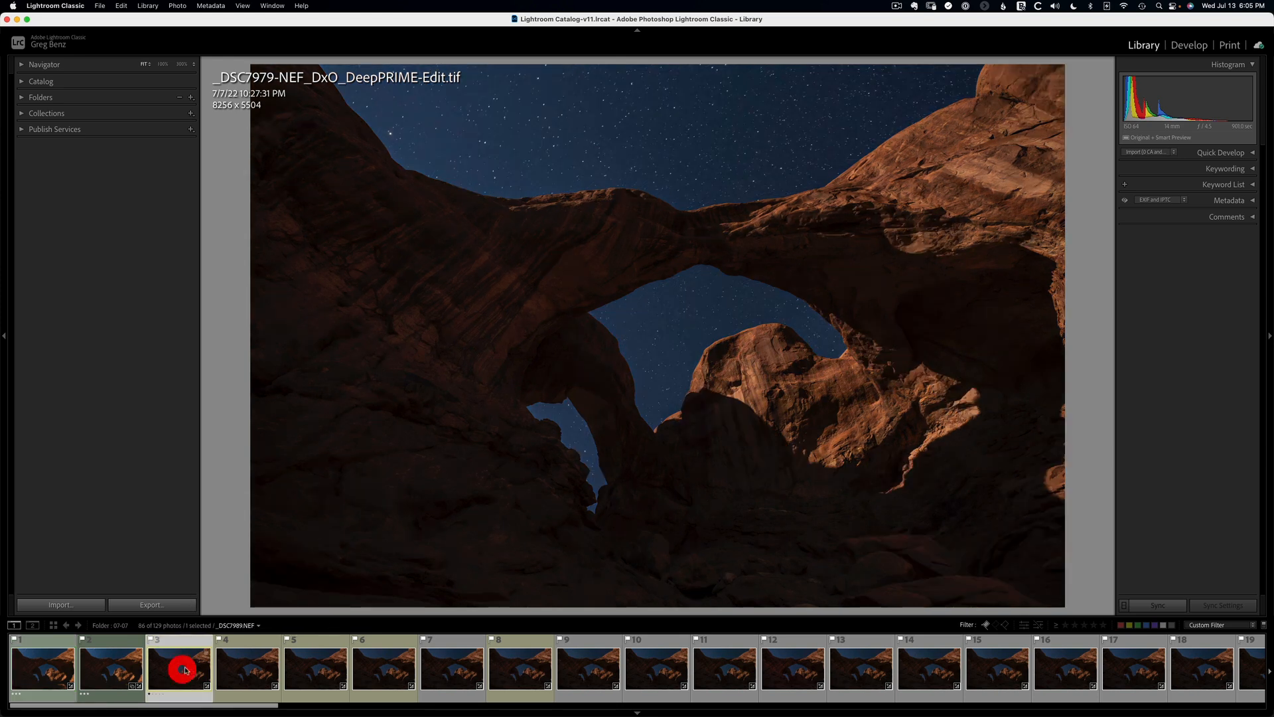
left_click(493, 157)
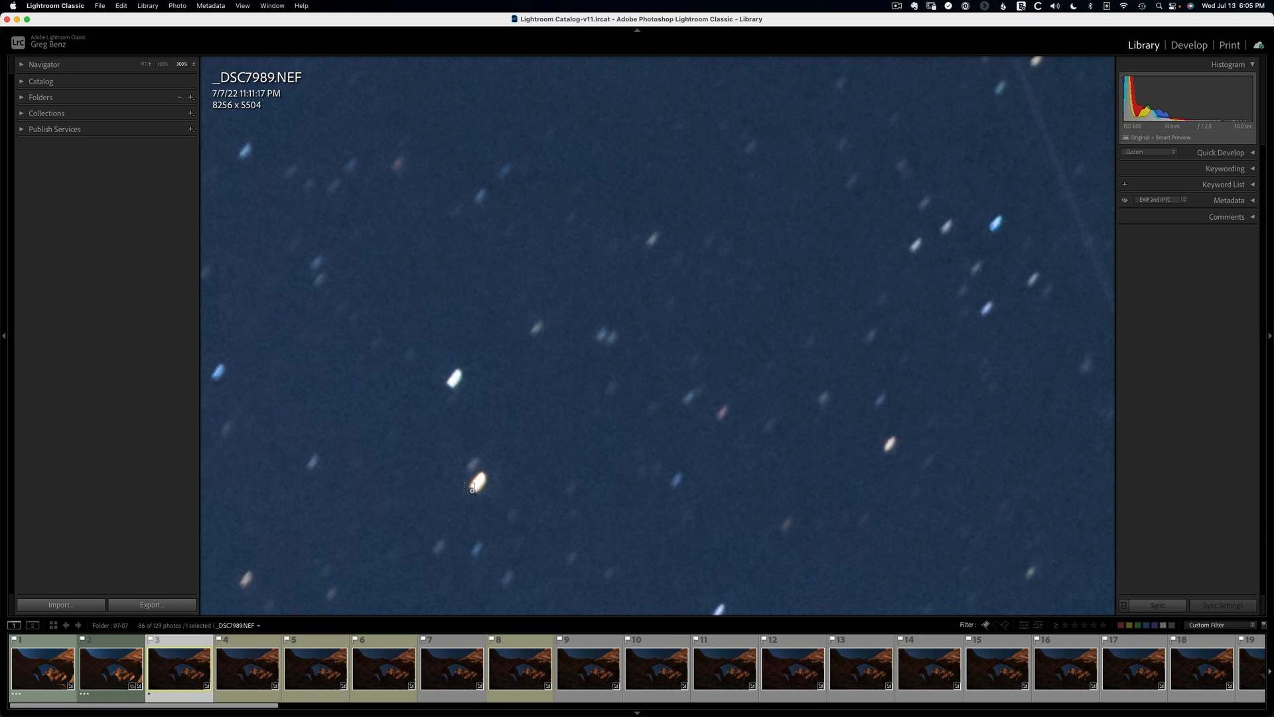
key("super+Tab")
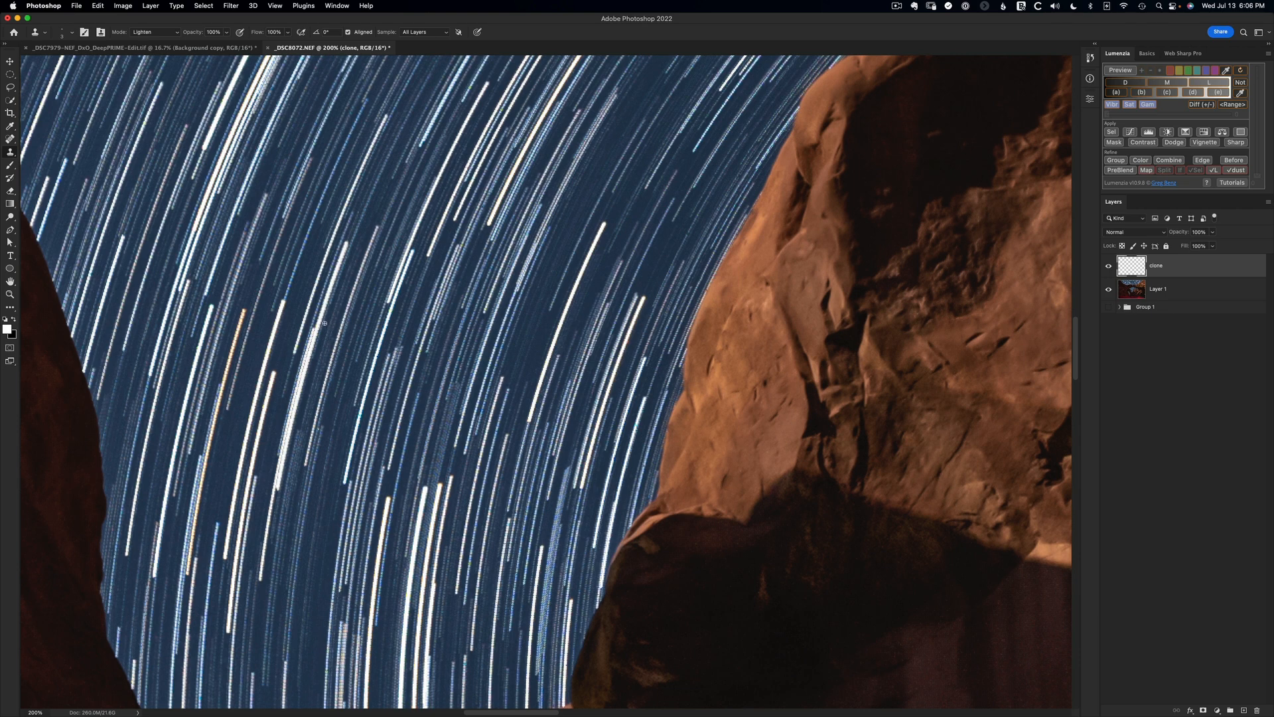
key("super+minus")
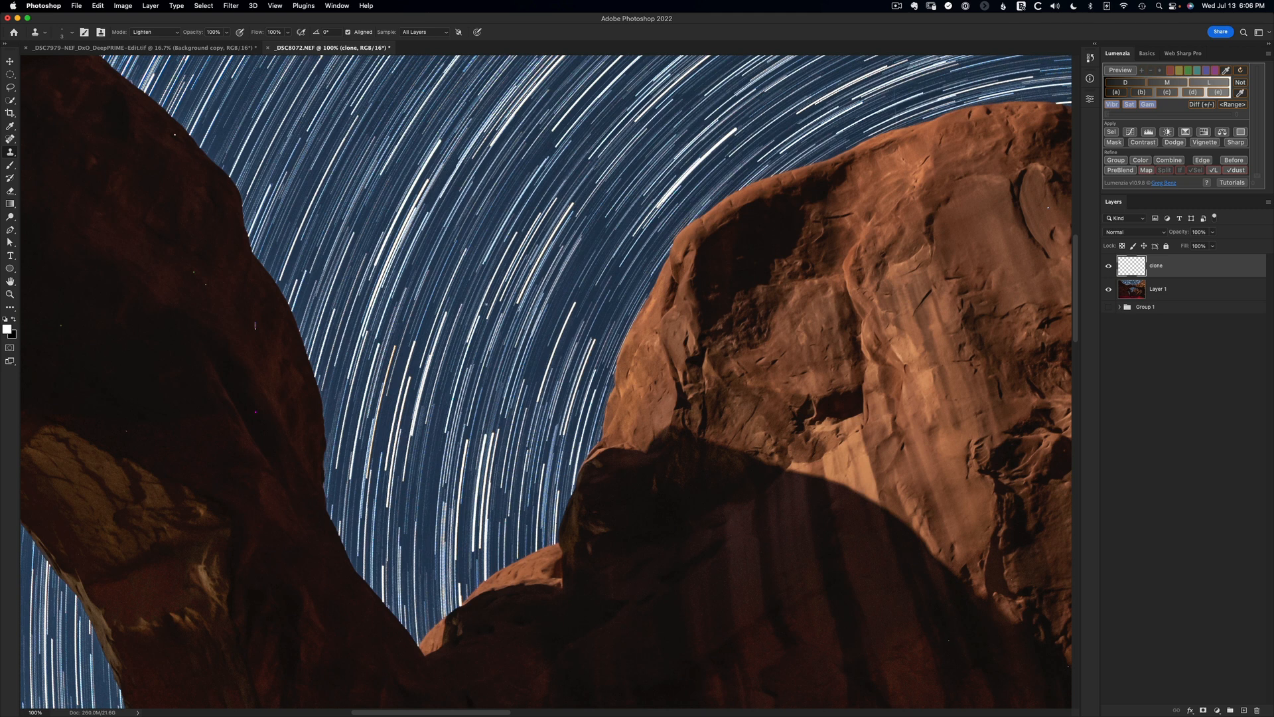
Combine the clone layer and Layer 1 into a single smart object.
left_click(1194, 288, "shift")
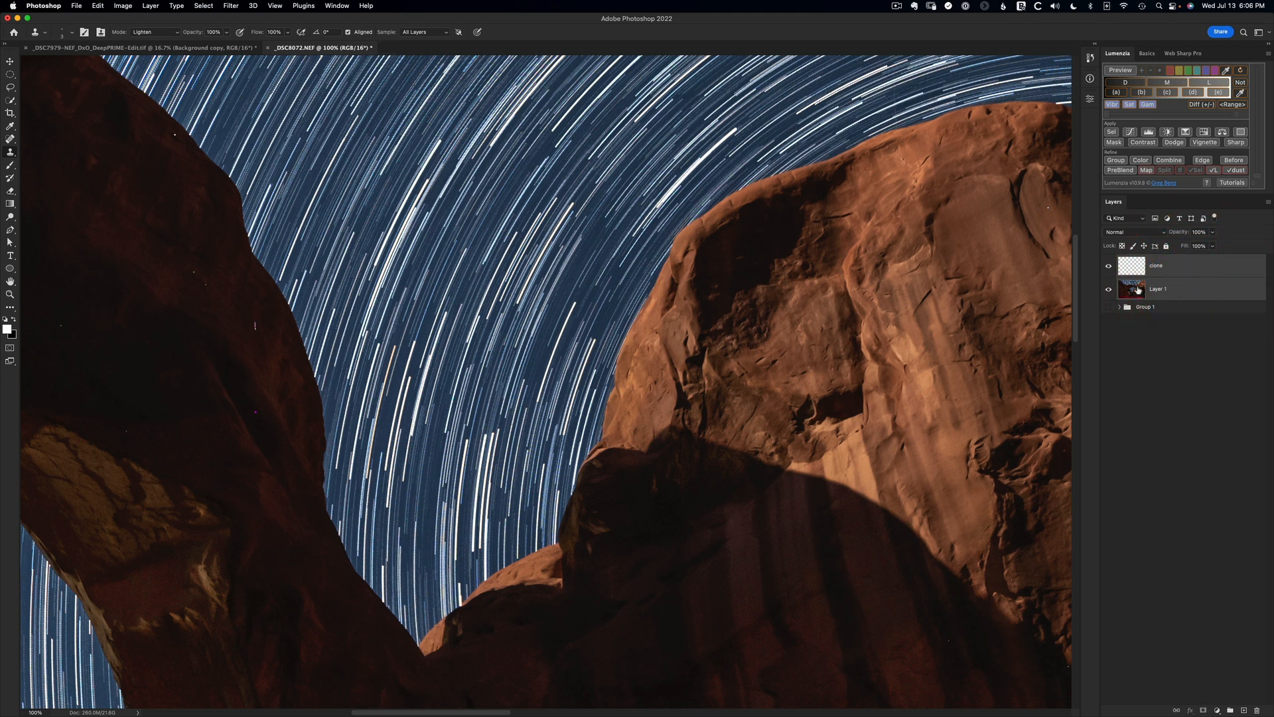
right_click(1177, 268)
left_click(1111, 374)
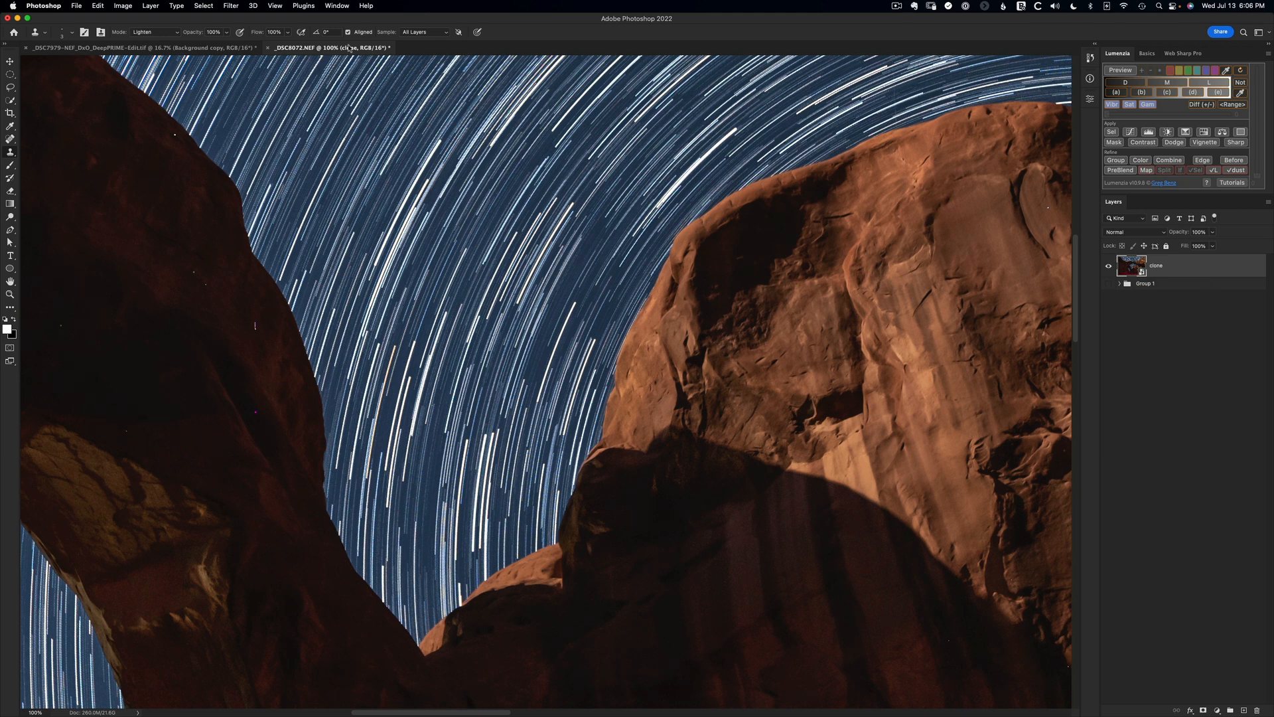
Apply a Gaussian Blur with a 0.7 pixel radius to the star-trail smart object, comparing the preview on and off.
left_click(232, 7)
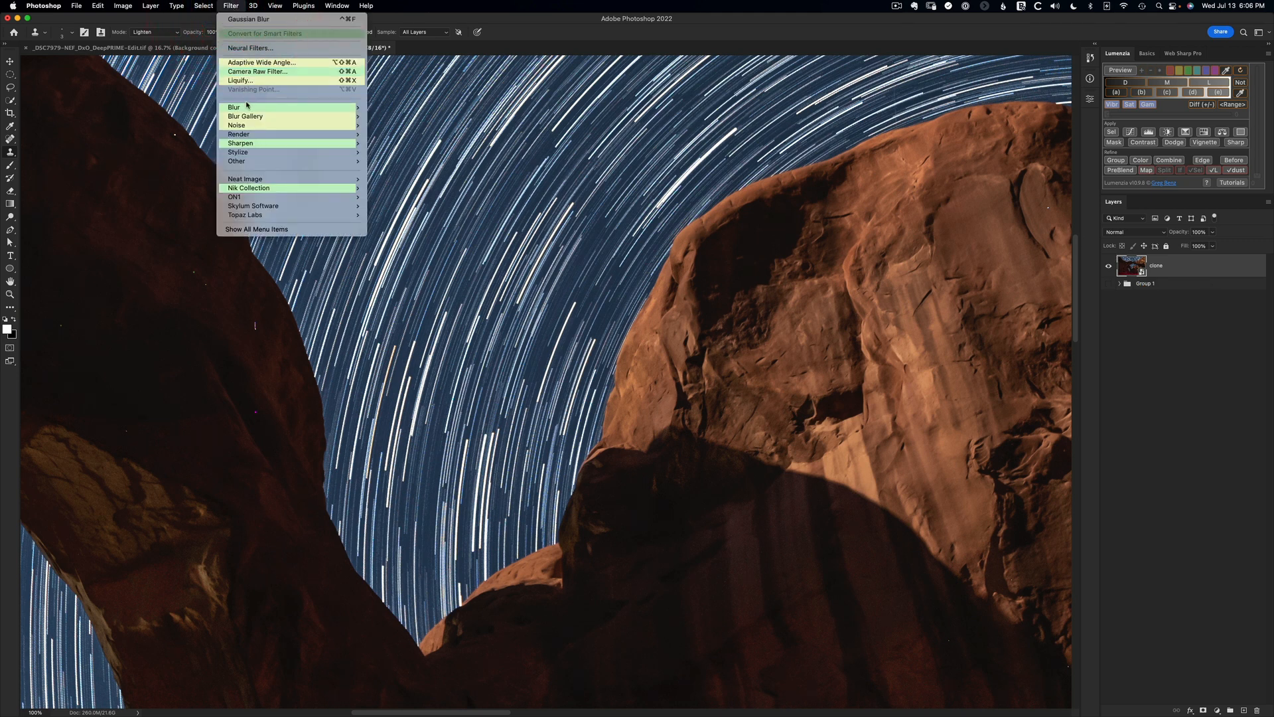
mouse_move(251, 106)
left_click(409, 108)
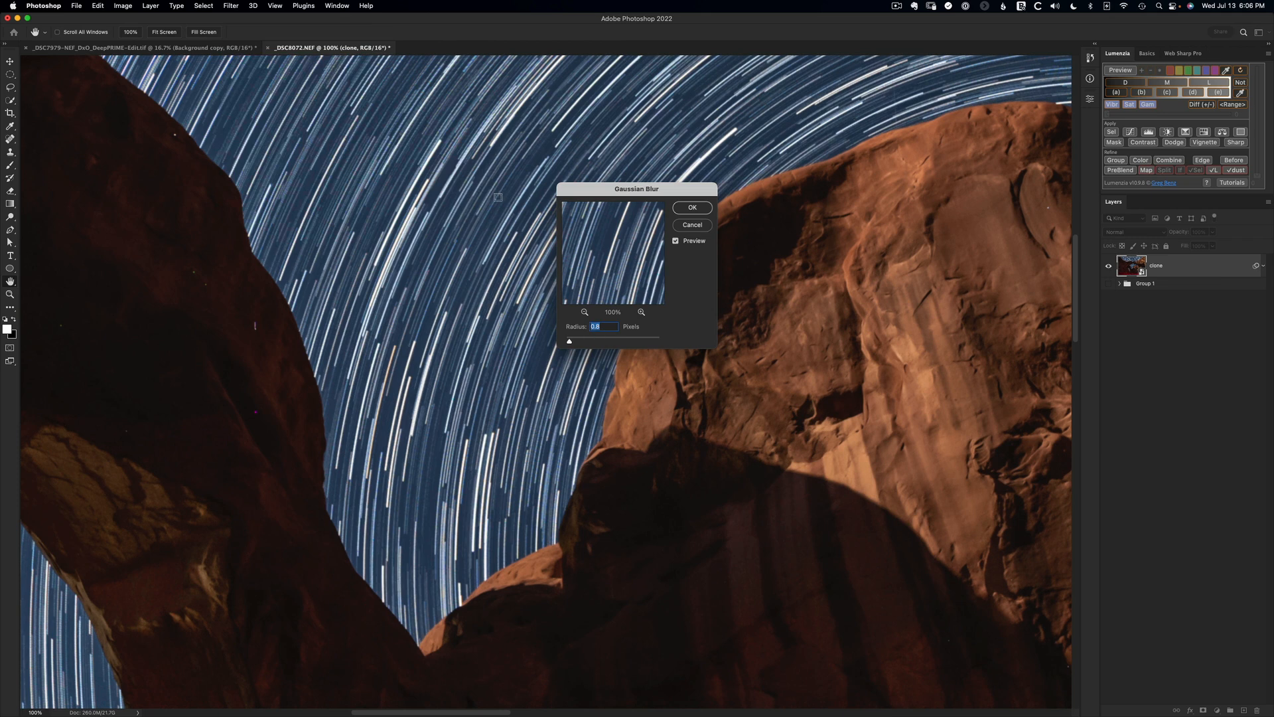
left_click(675, 241)
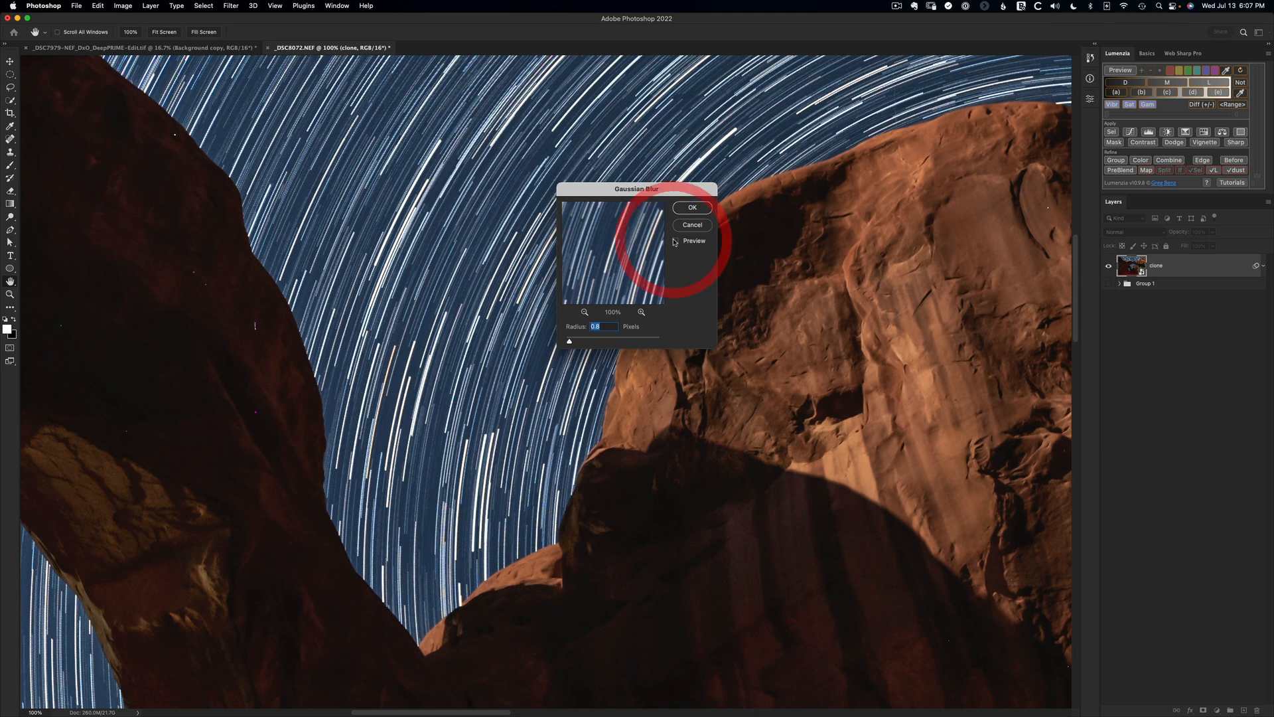
left_click(674, 241)
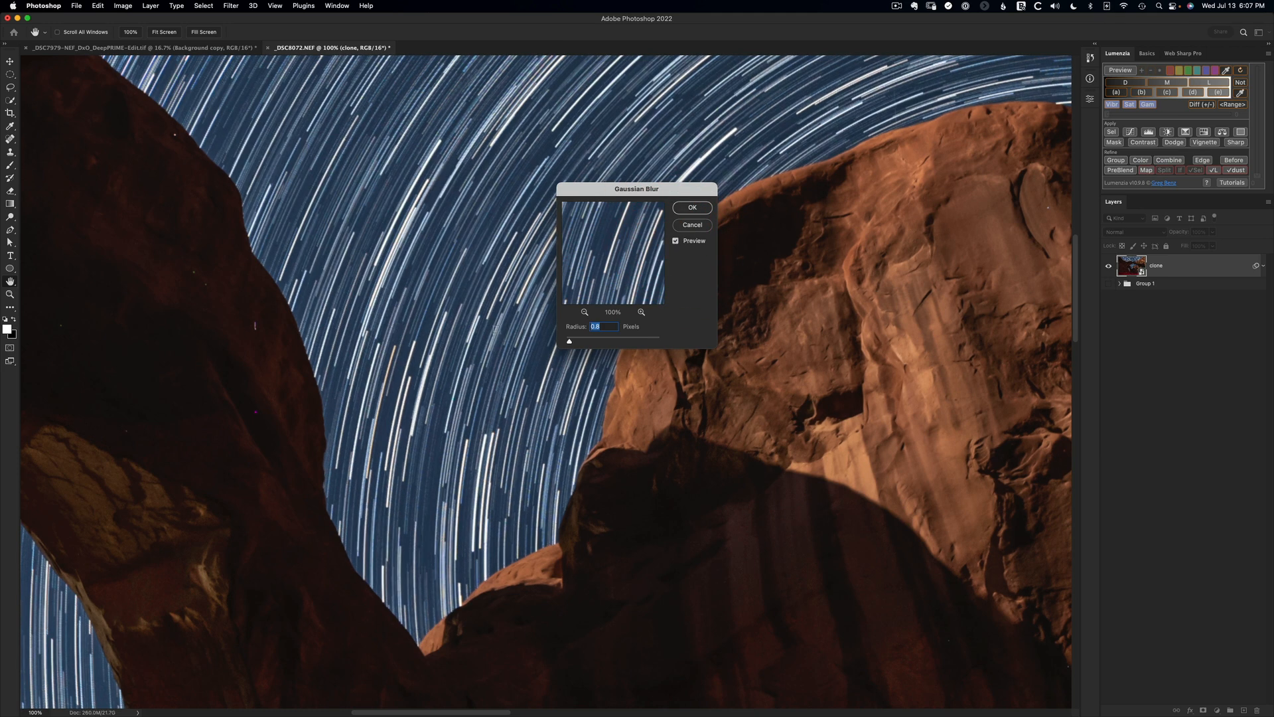
type("1")
left_click(578, 327)
type(".5")
left_click(592, 325)
type(".7")
left_click(692, 208)
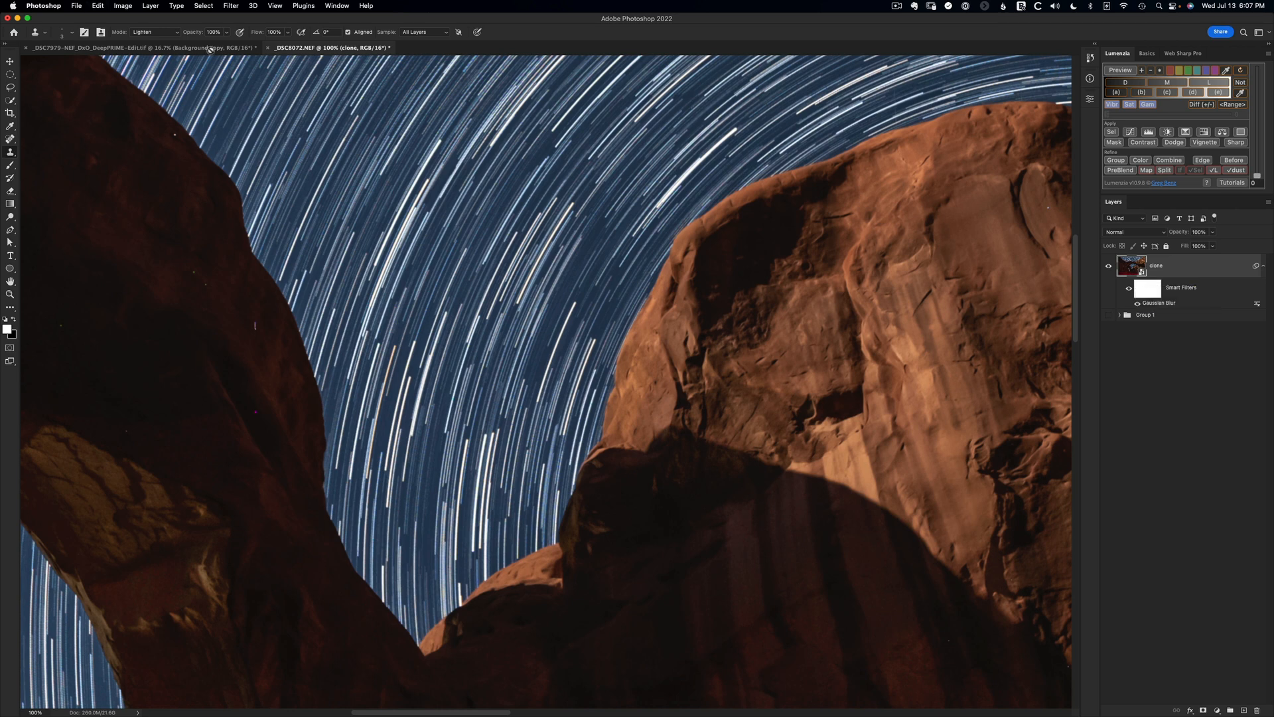
Paste the blurred star-trail smart object on top of the layers in the _DSC7979 long-exposure document and hide it.
left_click(91, 48)
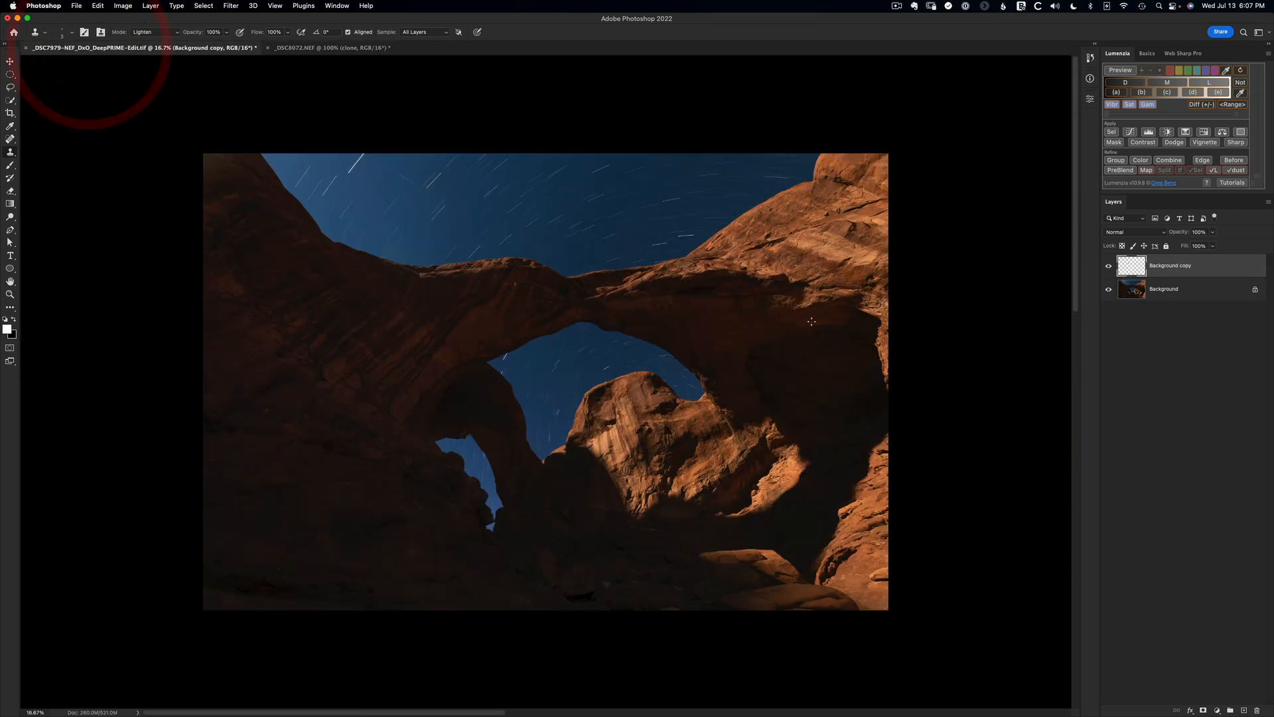
key("super+v")
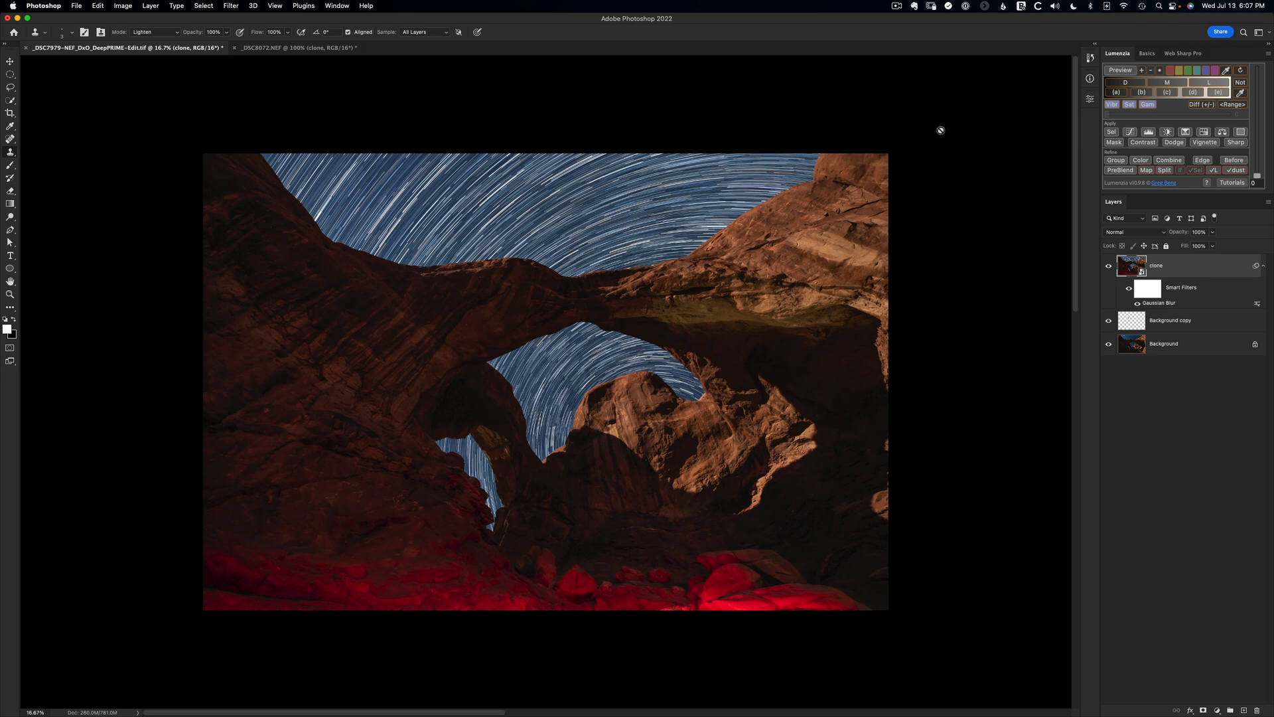
left_click(1145, 54)
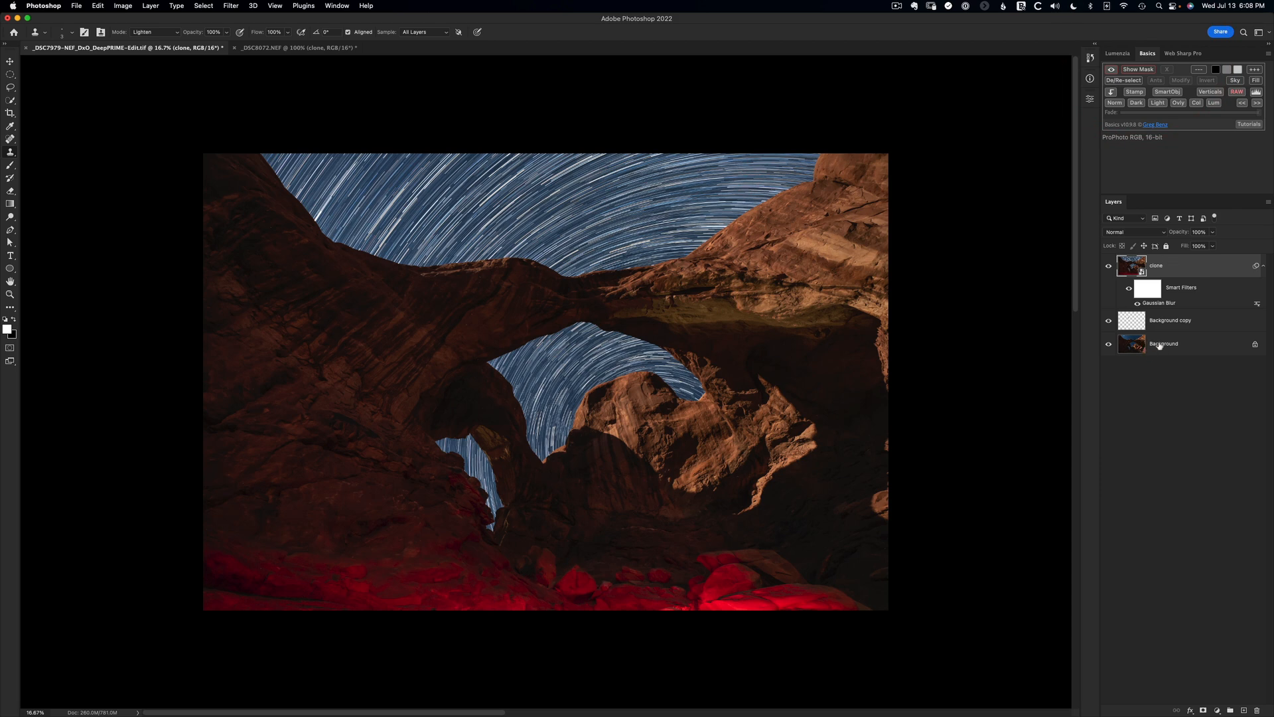
left_click(1109, 266)
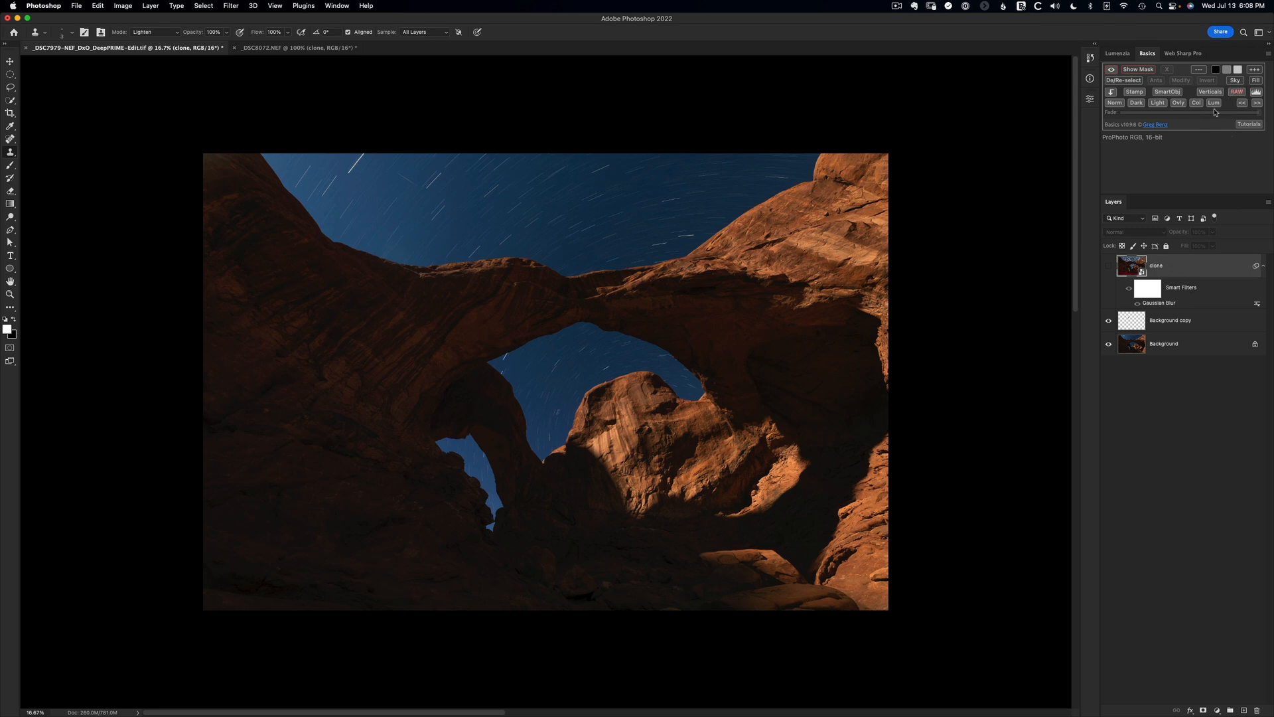
Add a sky layer mask sampled from all layers to the star-trail smart object and show the layer again.
left_click(1235, 80)
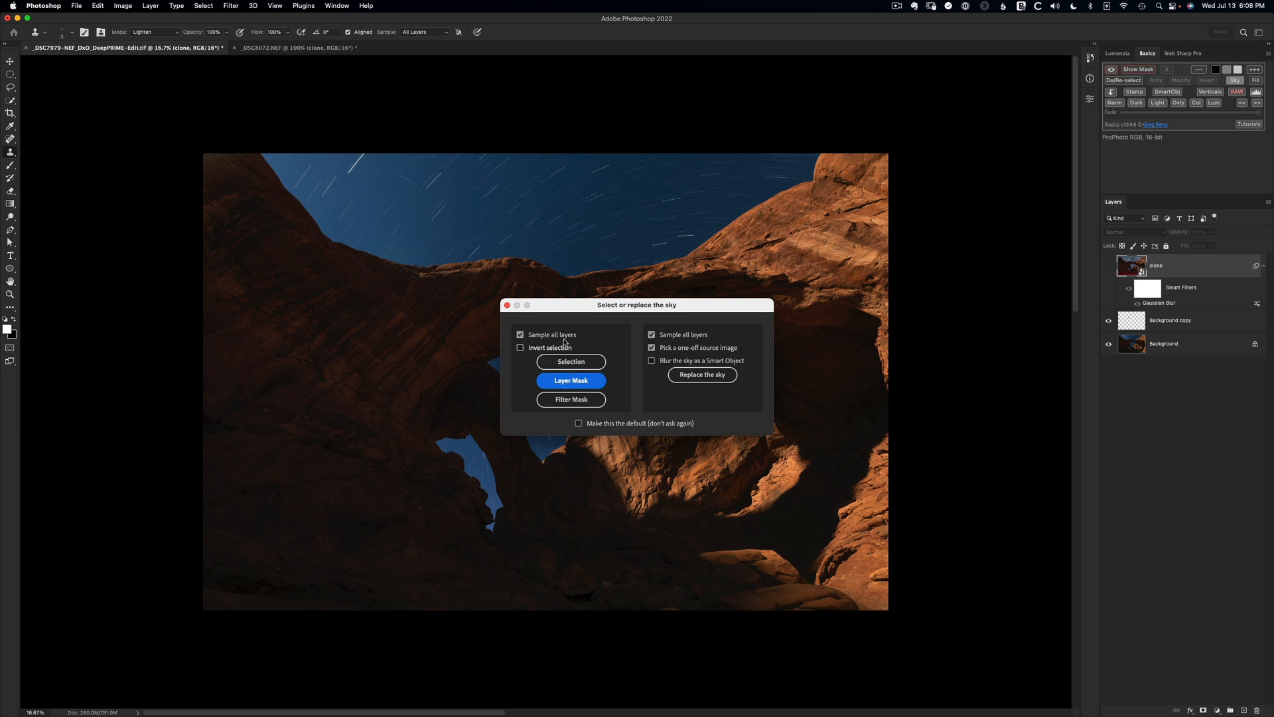
left_click(571, 382)
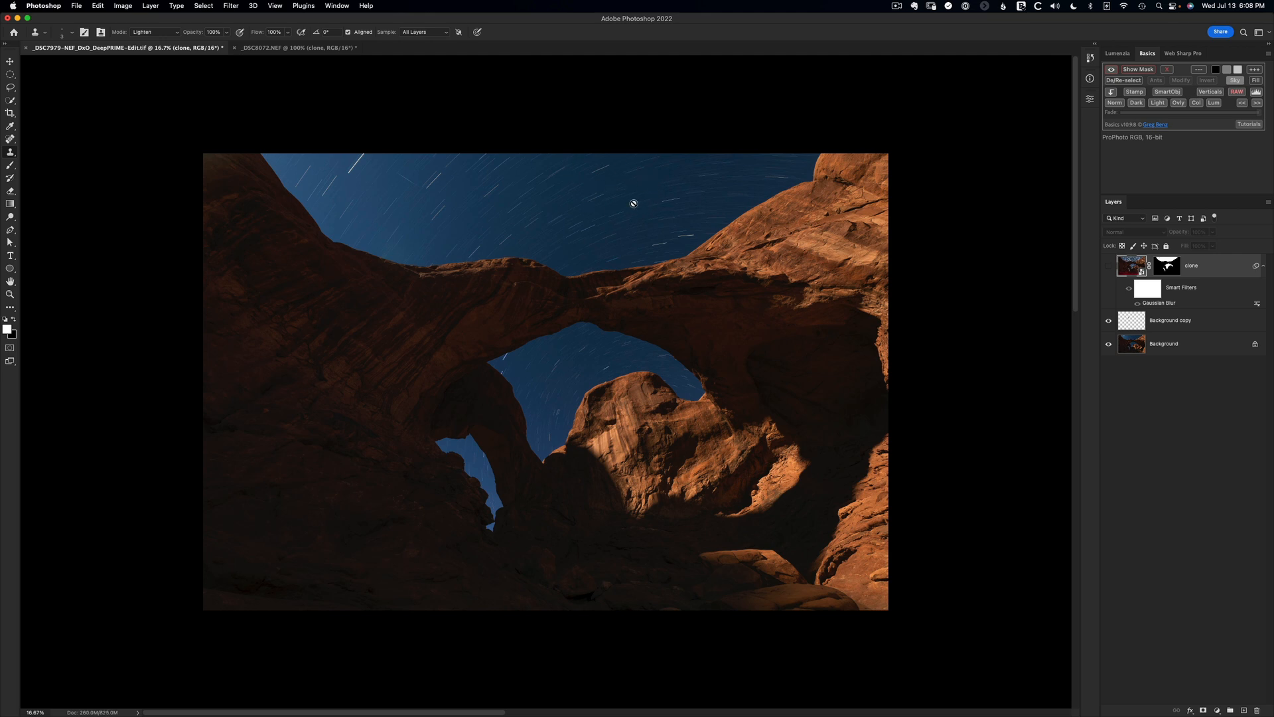
left_click(1109, 266)
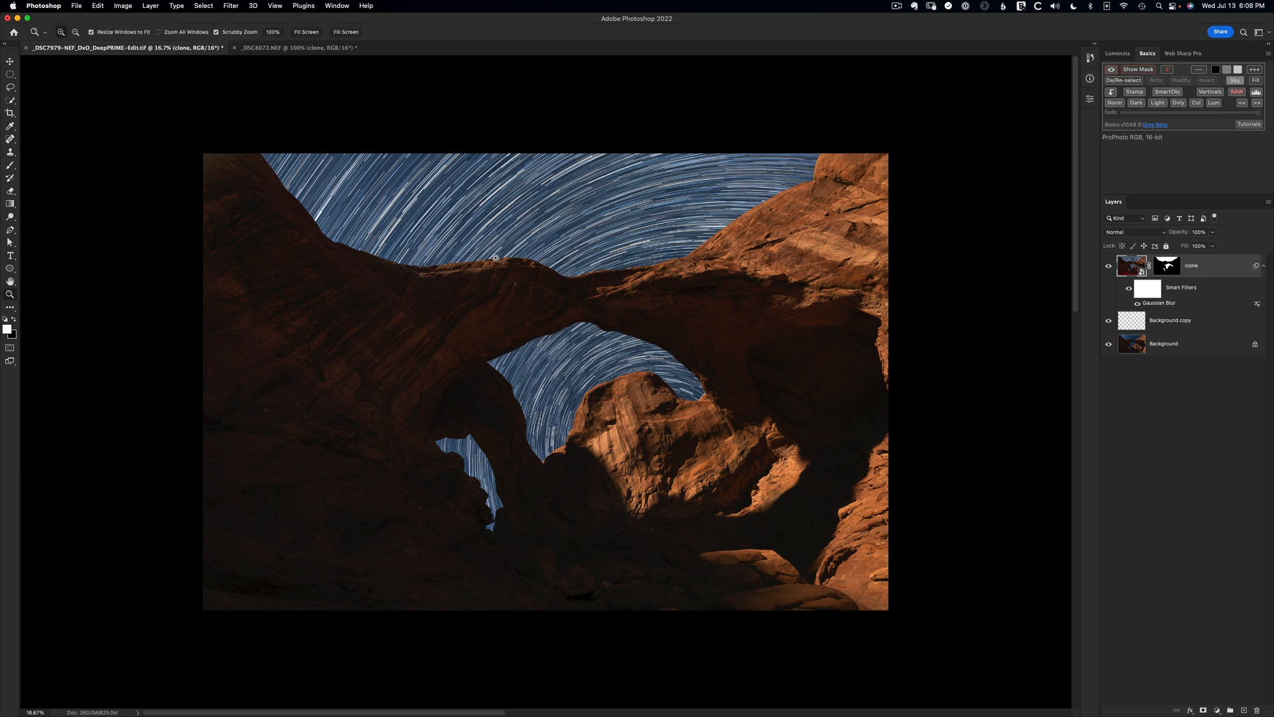
Examine the sky mask's edges along the ridge and both arch openings, and view the whole image.
left_click(497, 272)
left_click(609, 264)
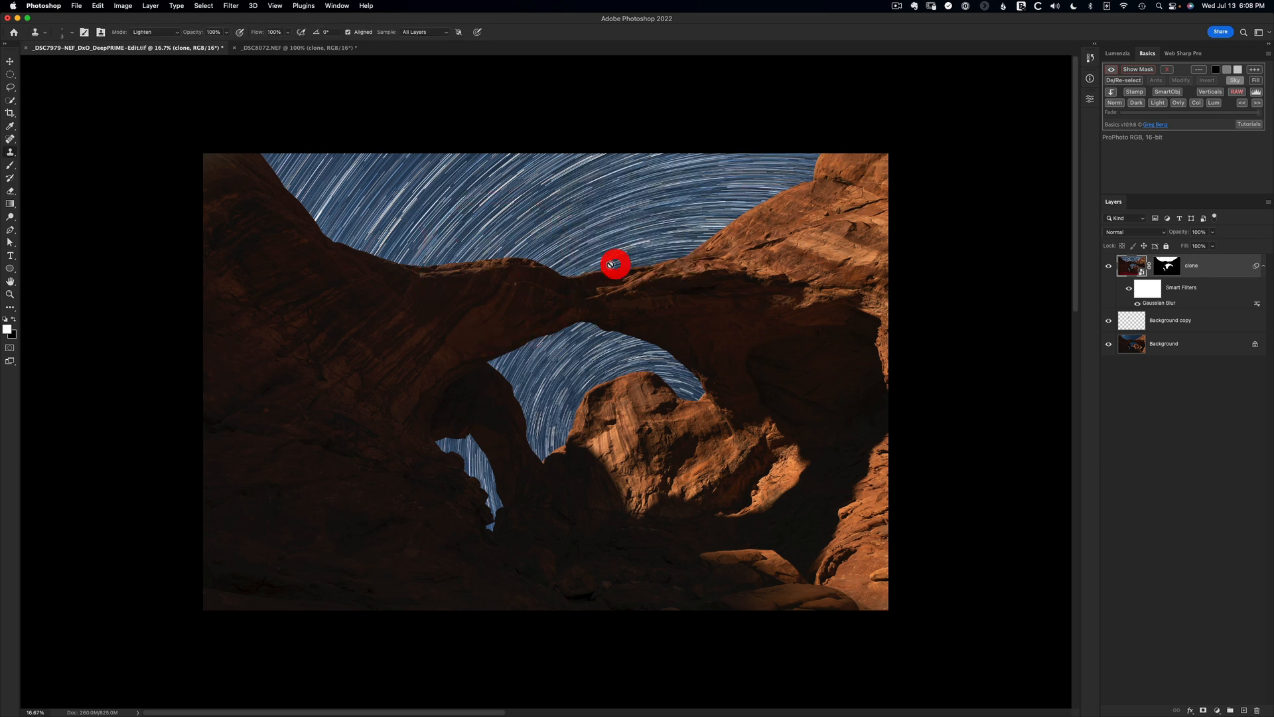
key("z")
left_click_drag(506, 258, 511, 265)
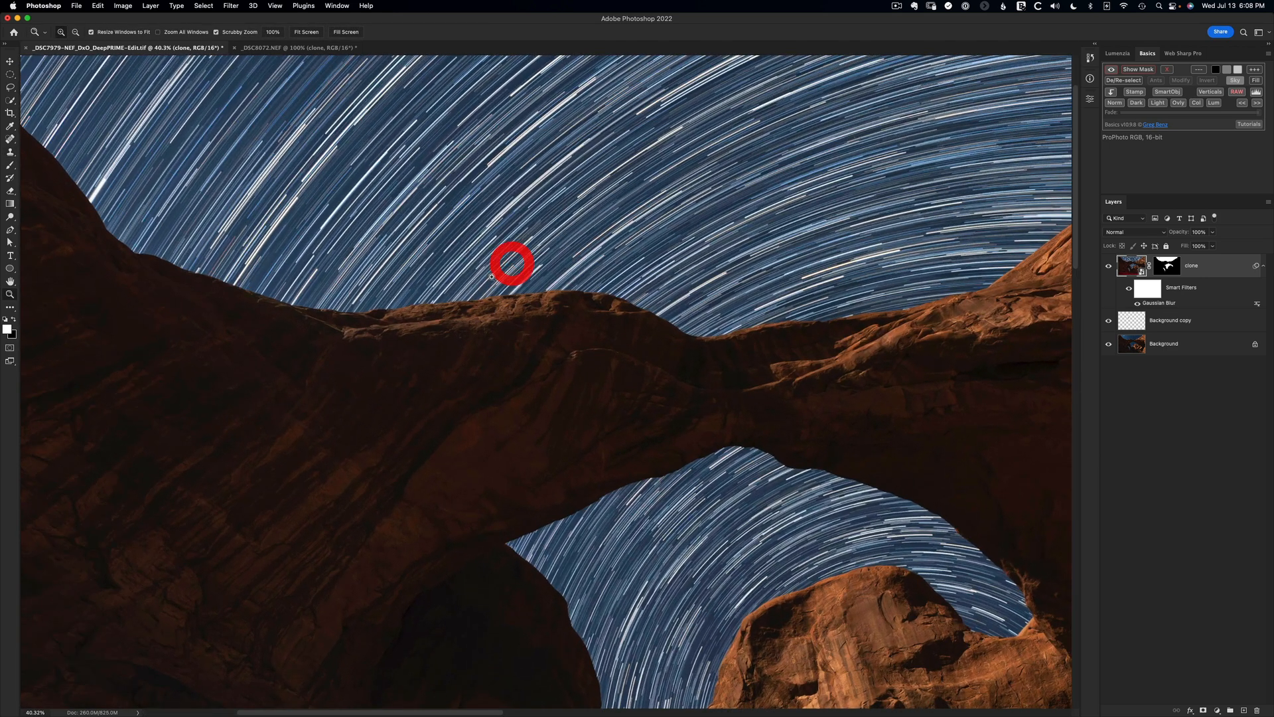
left_click_drag(312, 225, 585, 352)
left_click_drag(1028, 438, 355, 276)
left_click_drag(822, 323, 891, 201)
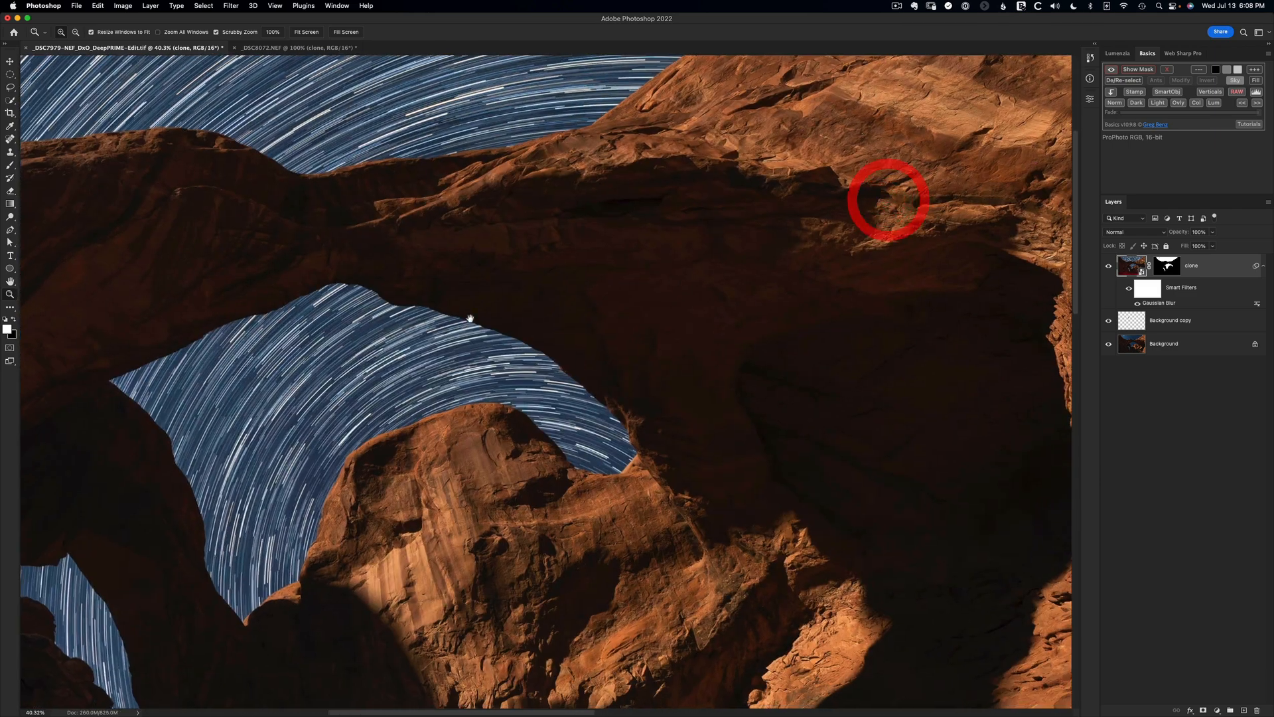
left_click_drag(443, 338, 759, 168)
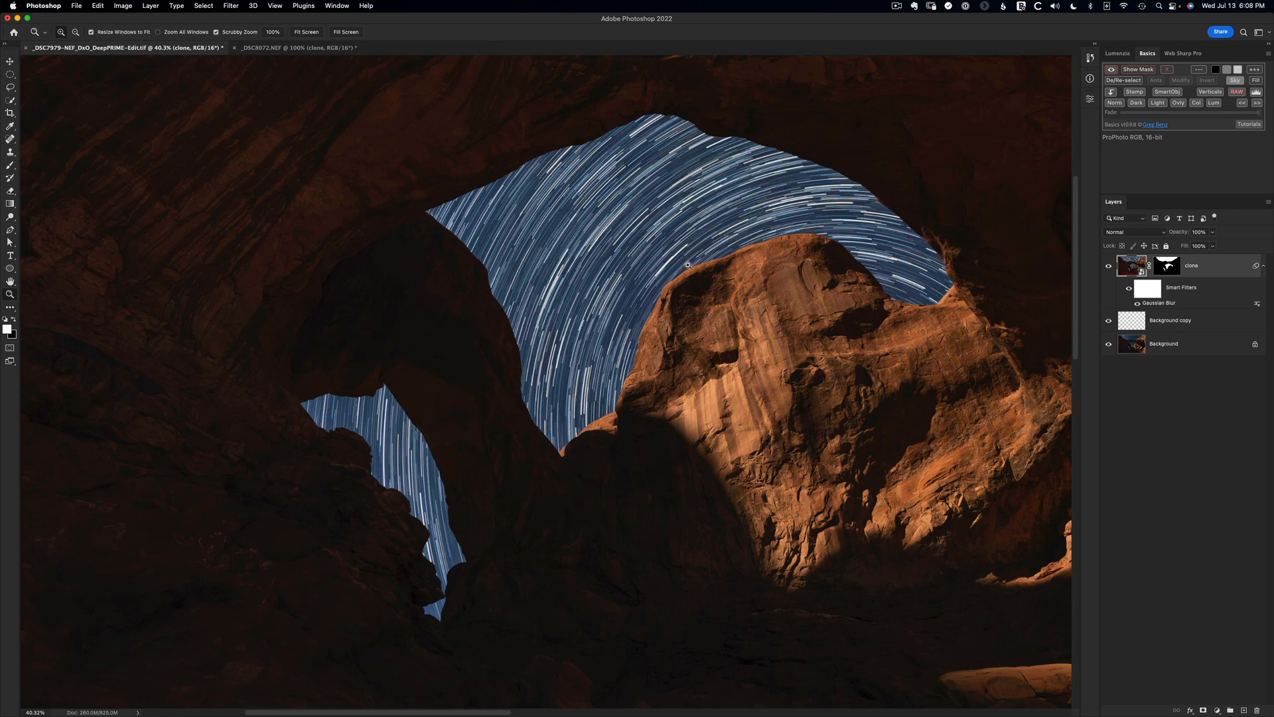
key("super+0")
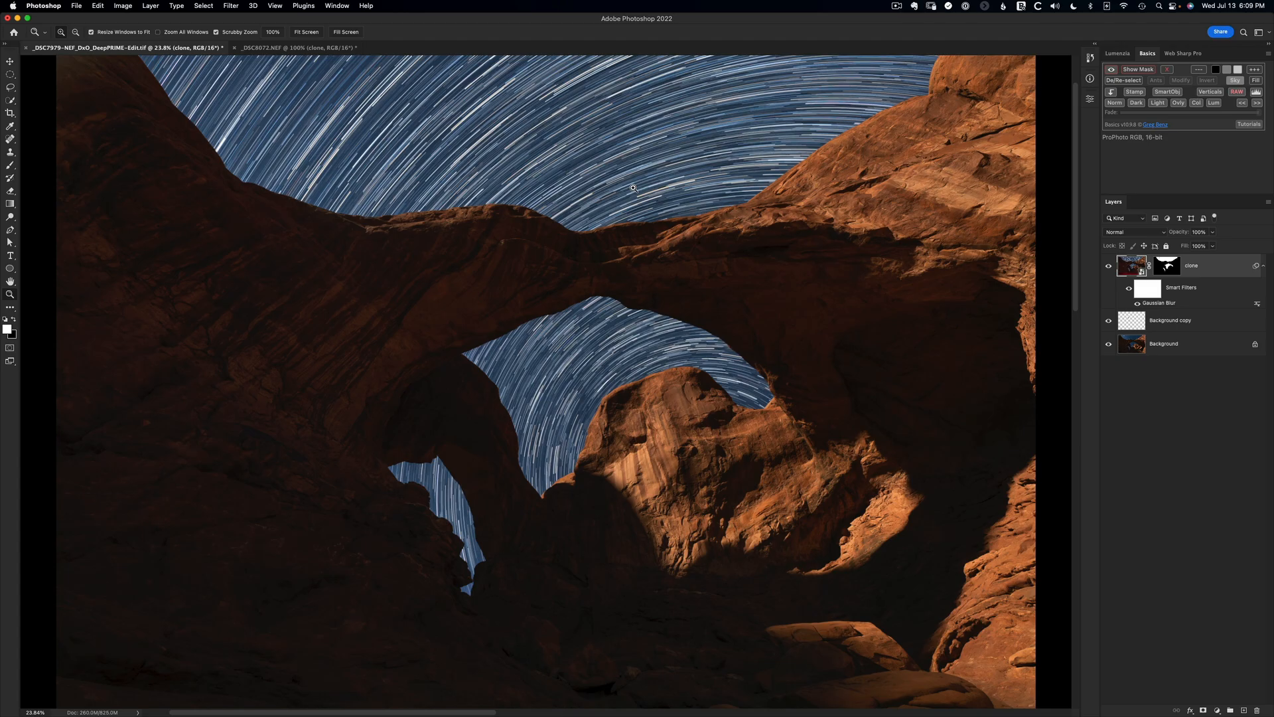
In Lightroom Classic's grid view, select all short exposures from _DSC7989.NEF through the last photo, number 86.
key("super+Tab")
key("g")
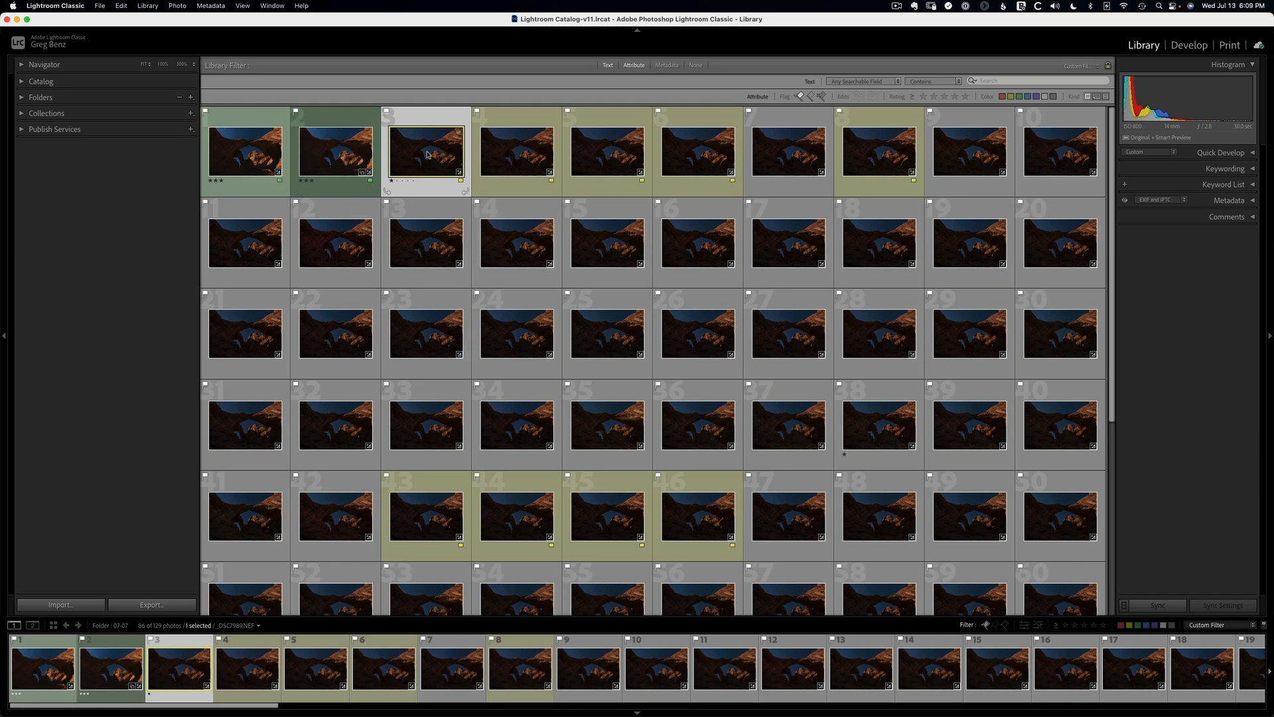
scroll(429, 194, "down", 2)
scroll(428, 195, "down", 5)
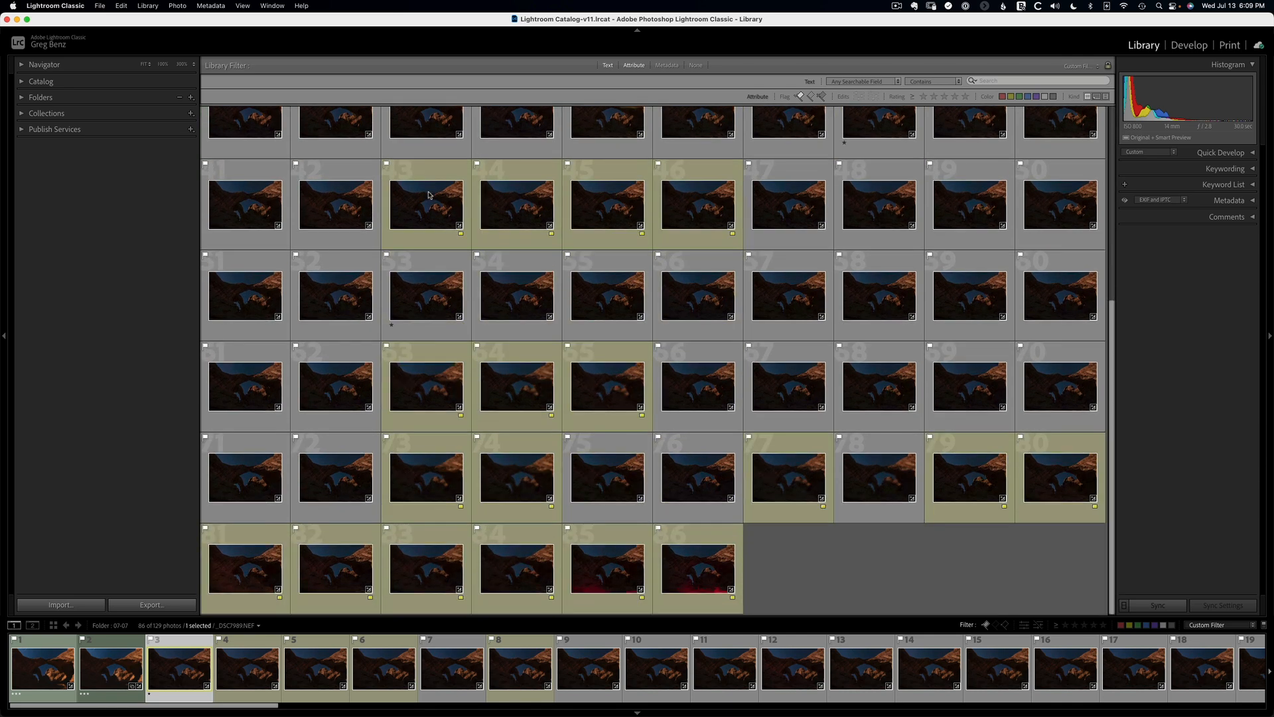
left_click(706, 572, "shift")
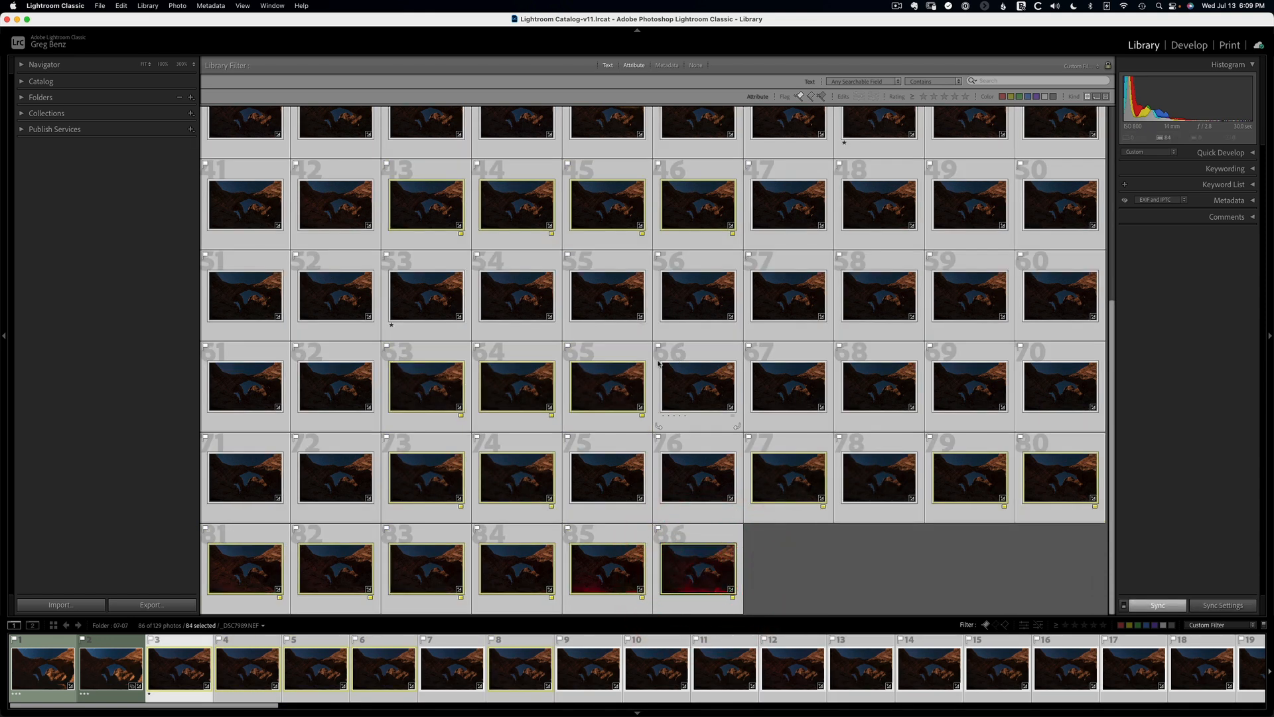
Export the selected exposures with the StarStax (8) preset as full-size 8-bit ProPhoto RGB TIFFs, after checking the limited-size preset's image sizing.
left_click(162, 604)
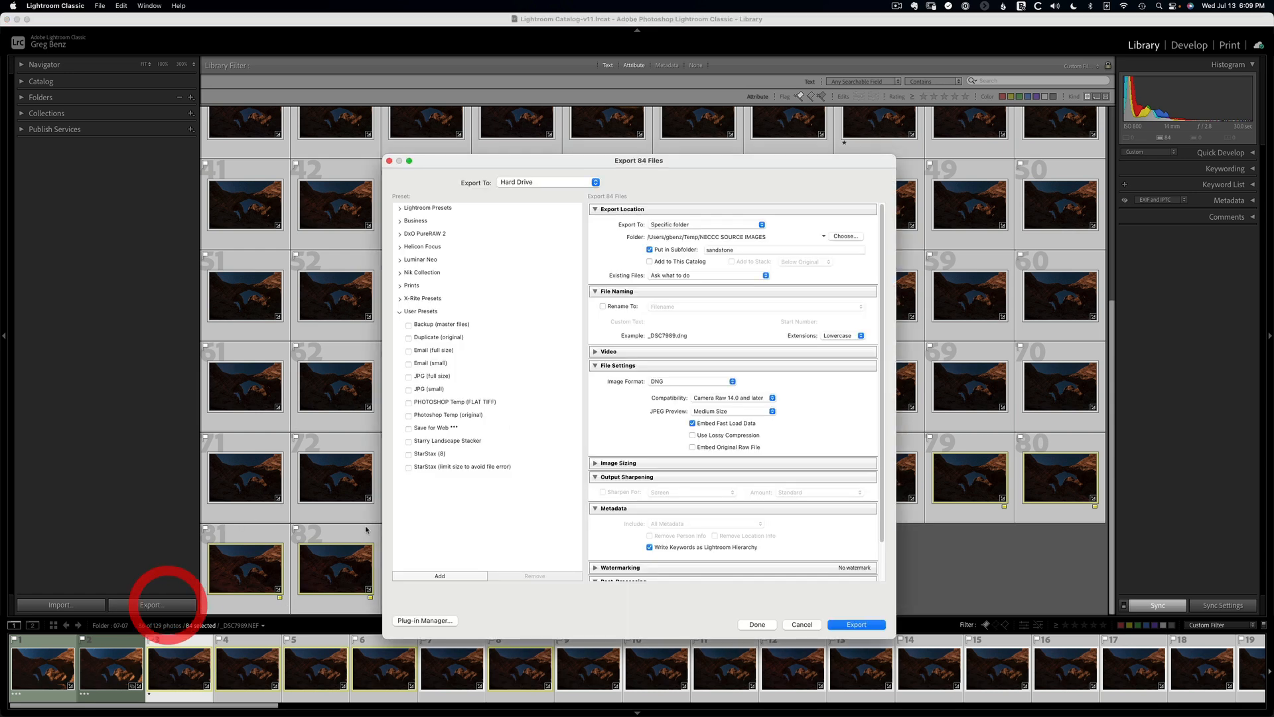
left_click(441, 455)
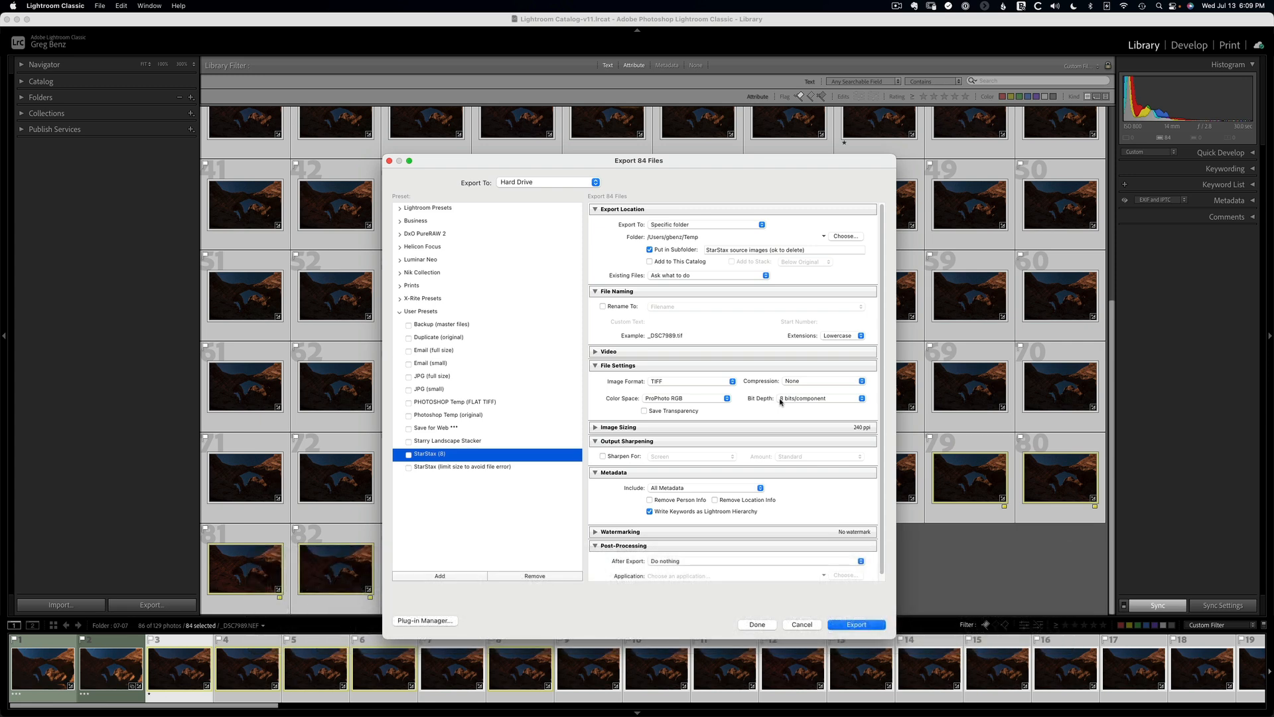
left_click(507, 467)
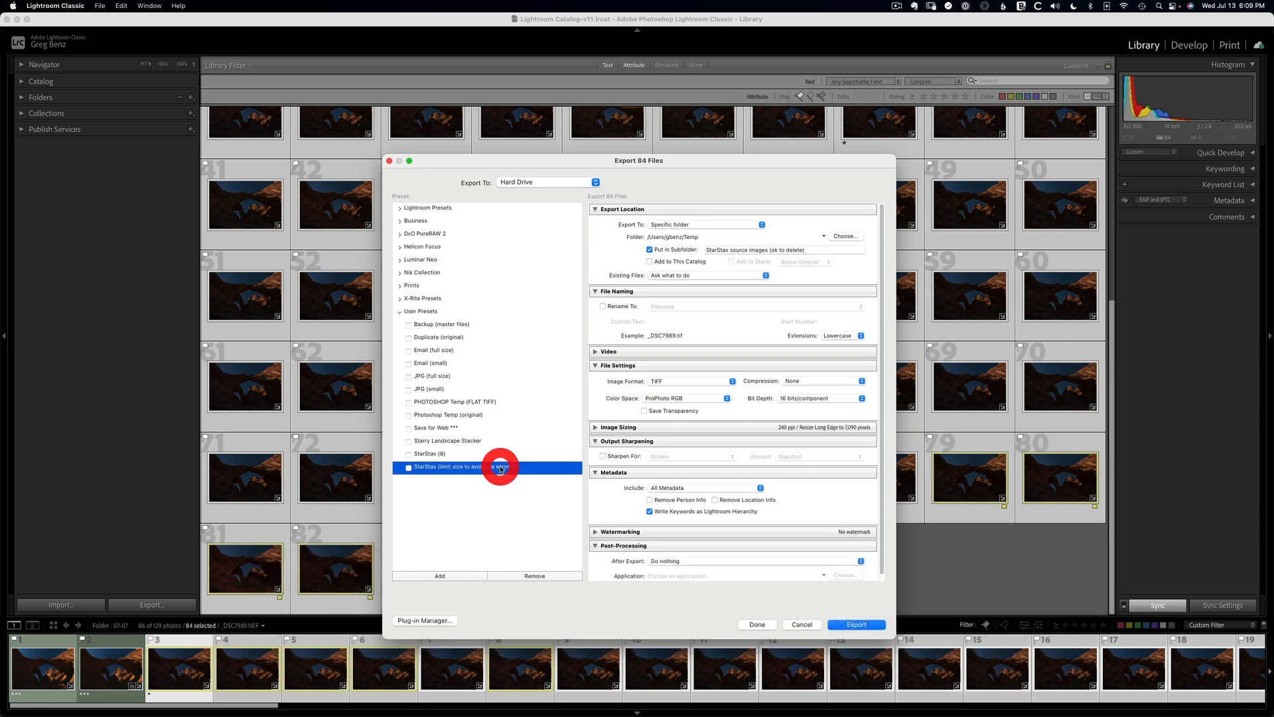
left_click(595, 427)
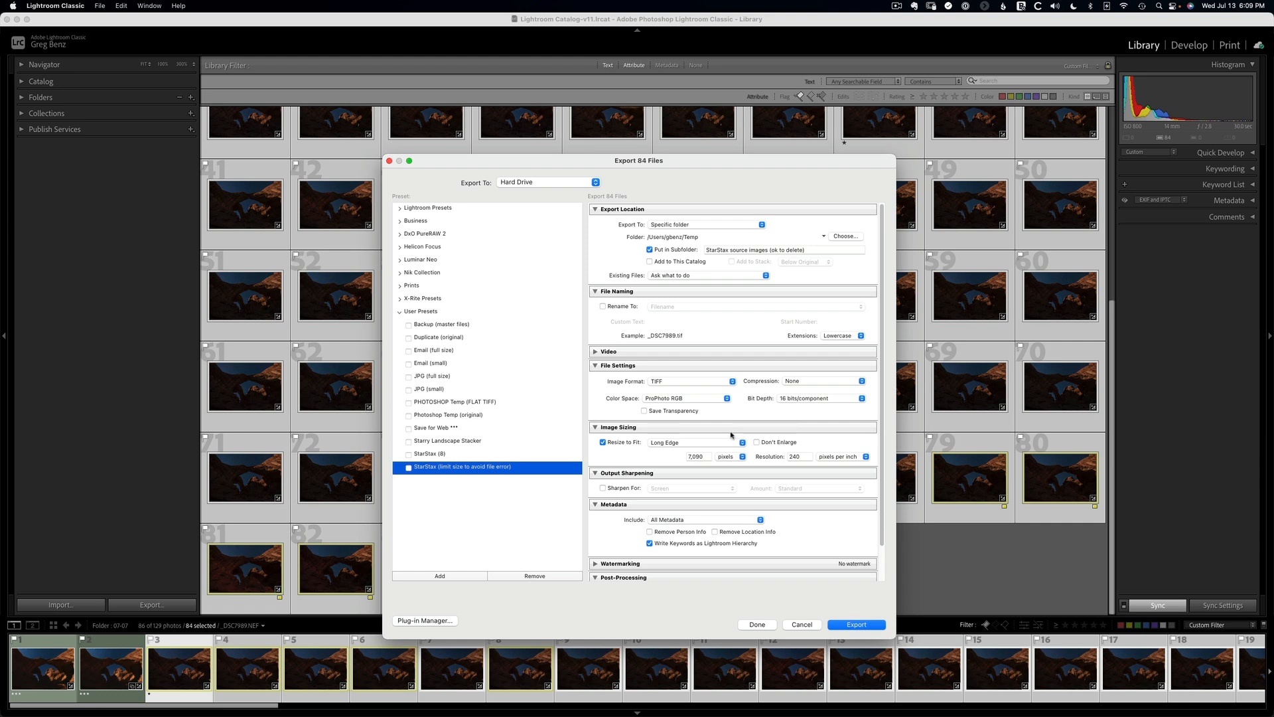
left_click(433, 454)
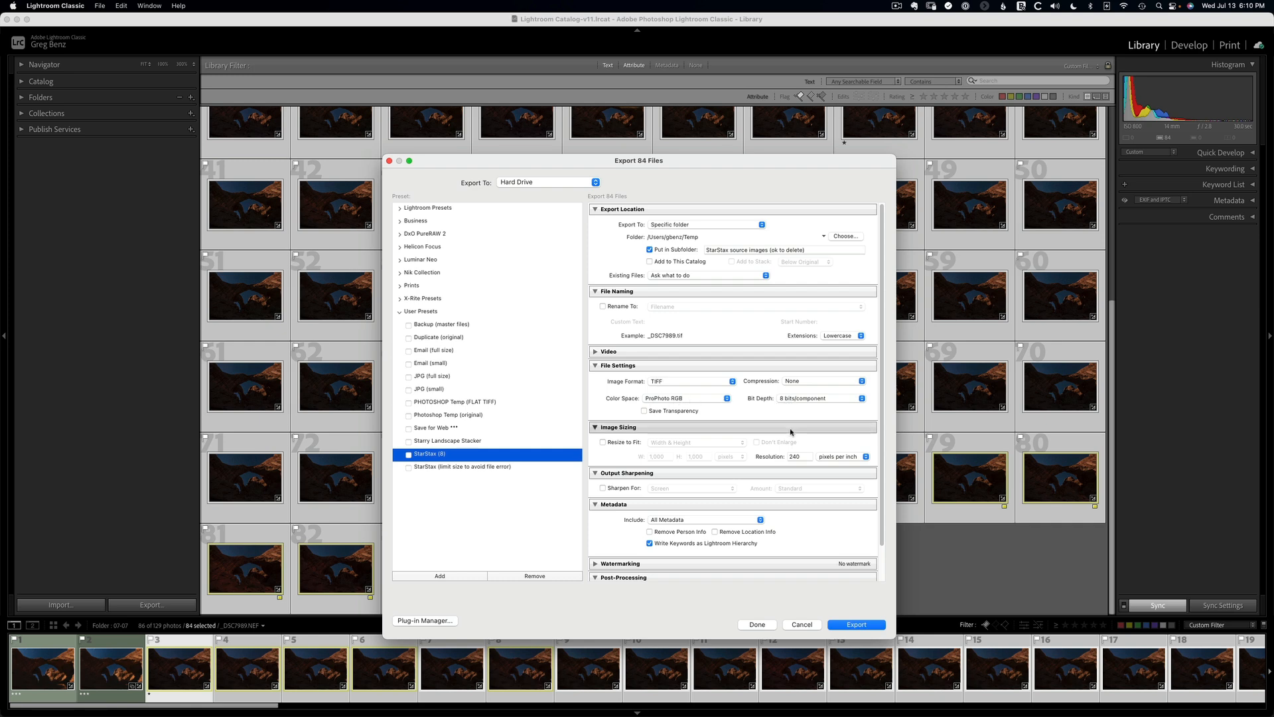
left_click(854, 624)
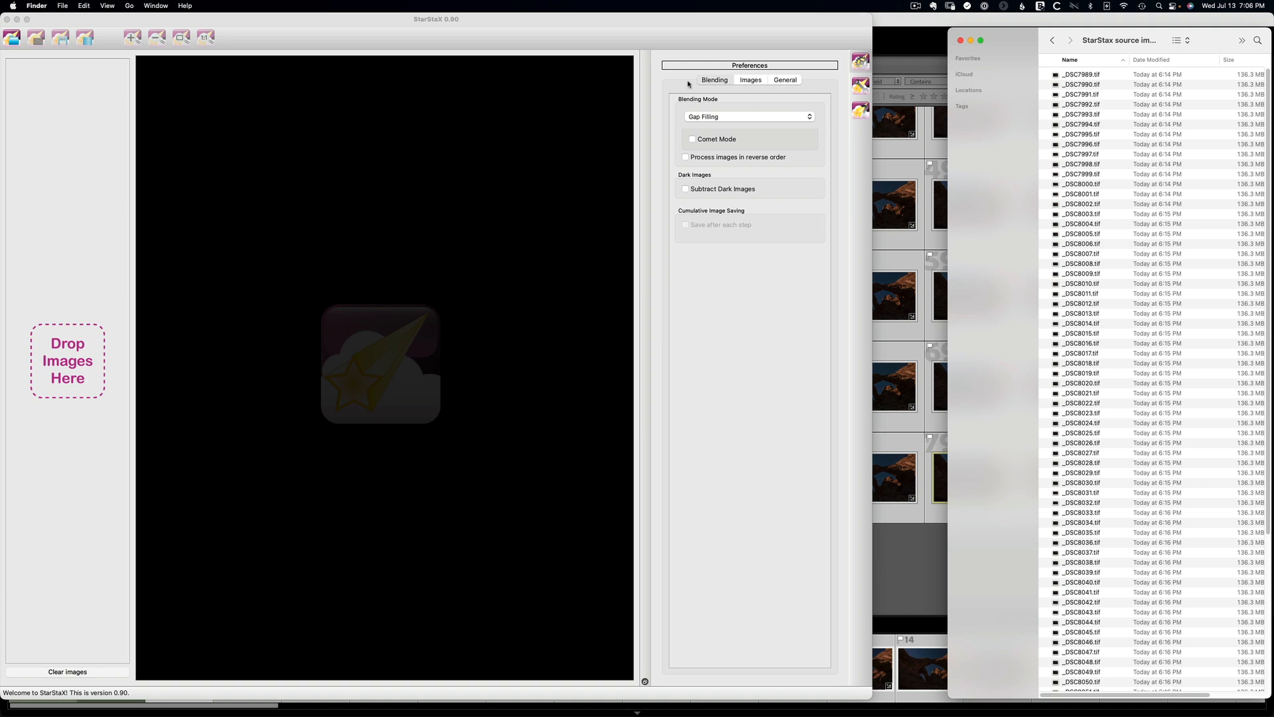
Load all exported TIFFs from _DSC7989.tif through _DSC8072.tif from the source folder into StarStaX as input images.
left_click(438, 37)
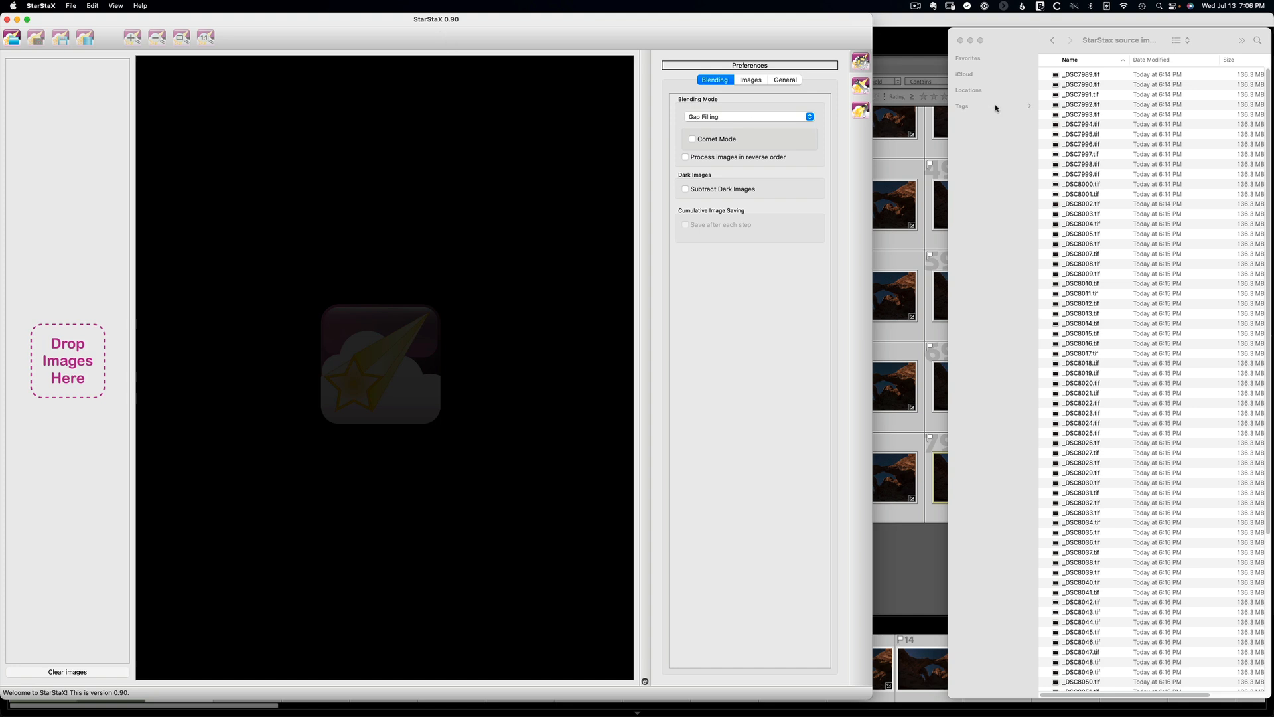
left_click(1078, 77)
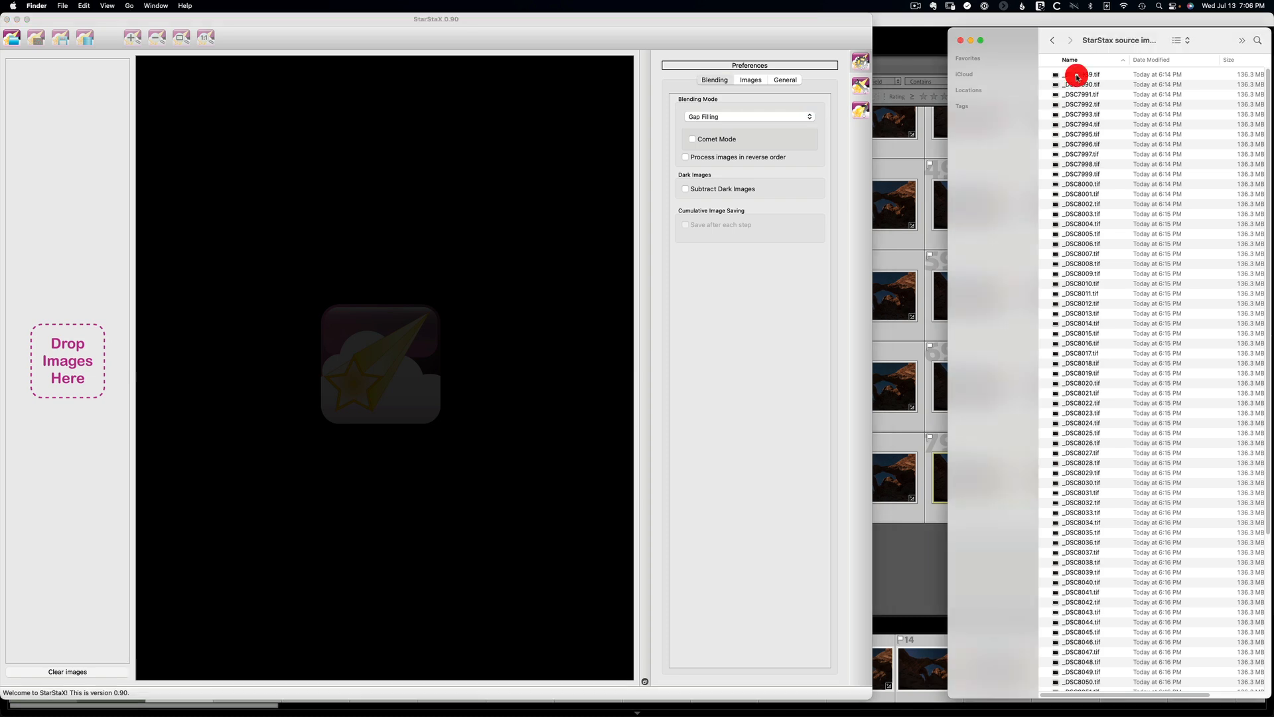
scroll(1098, 199, "down", 5)
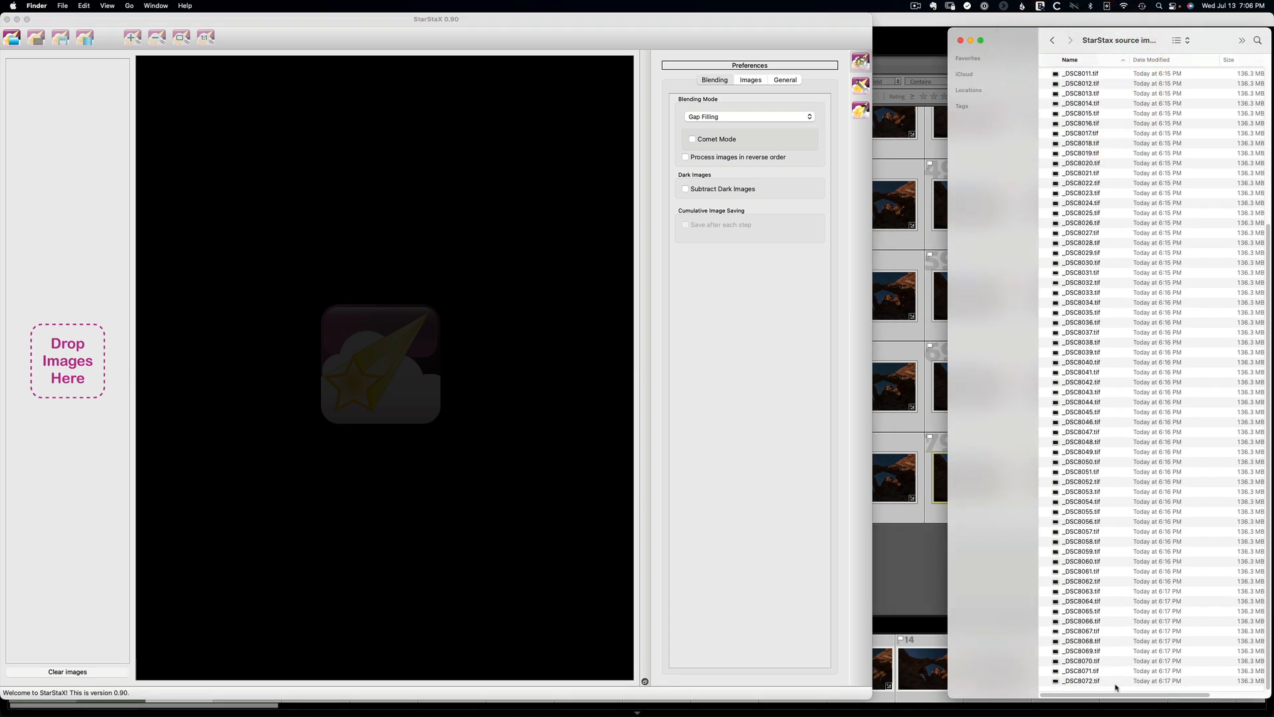
left_click(1095, 680, "shift")
left_click_drag(1066, 550, 73, 359)
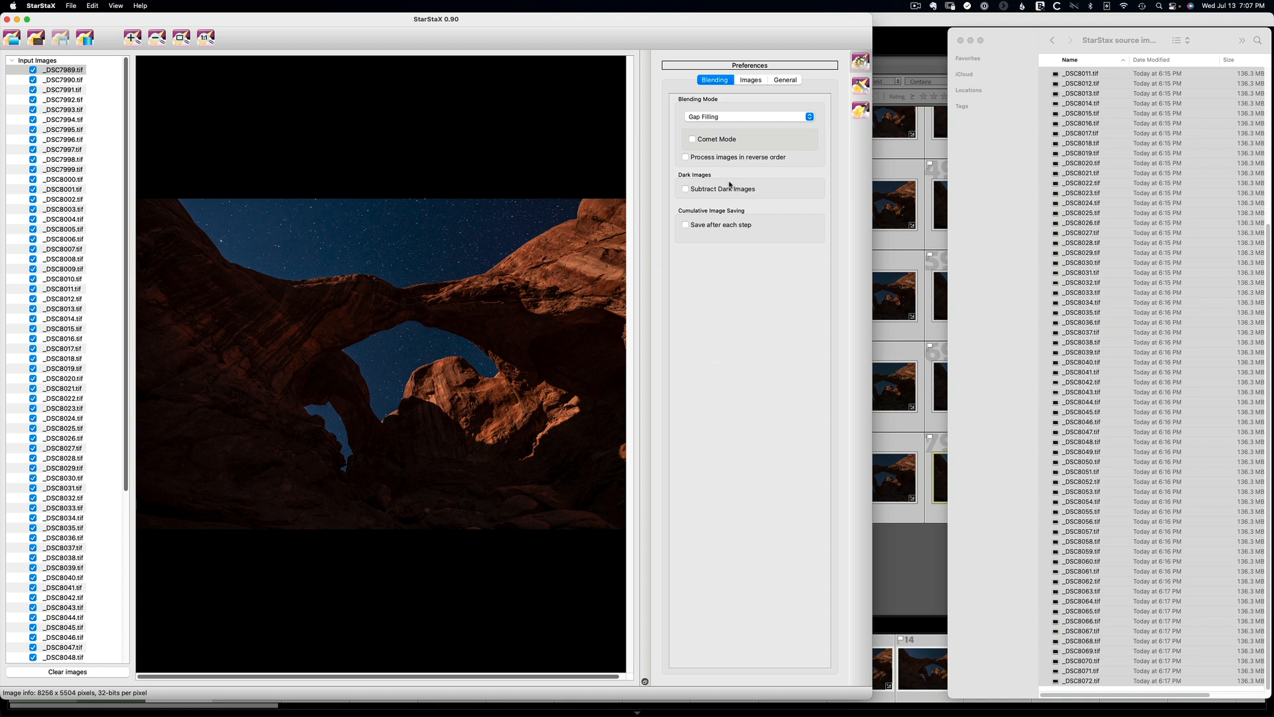
Choose Gap Filling as the blending mode in the blending preferences.
left_click(860, 61)
left_click(860, 61)
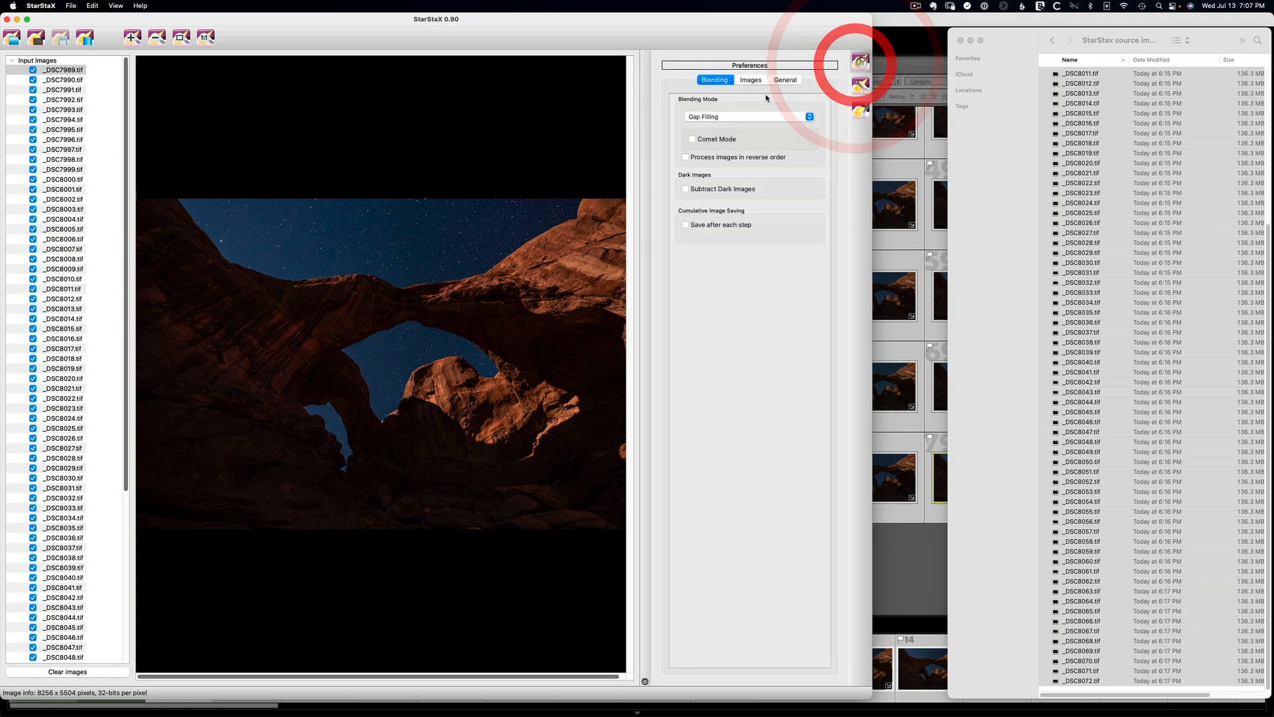
left_click(705, 81)
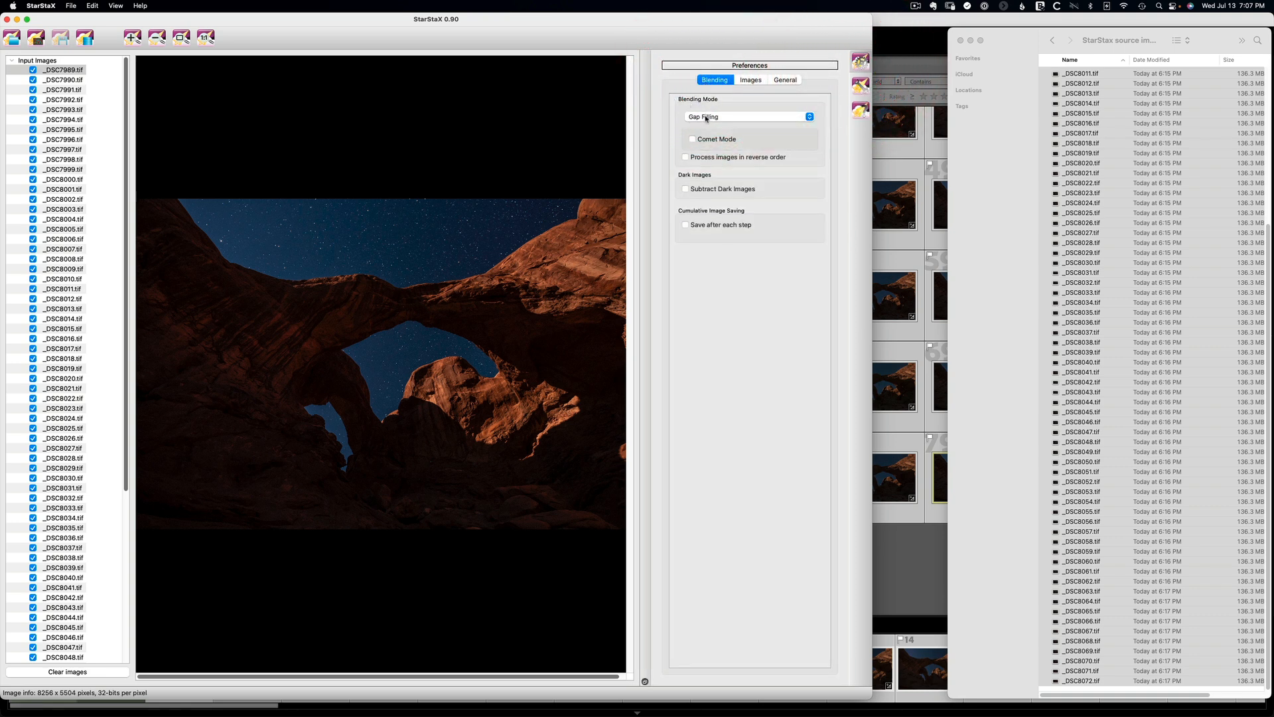
left_click(705, 118)
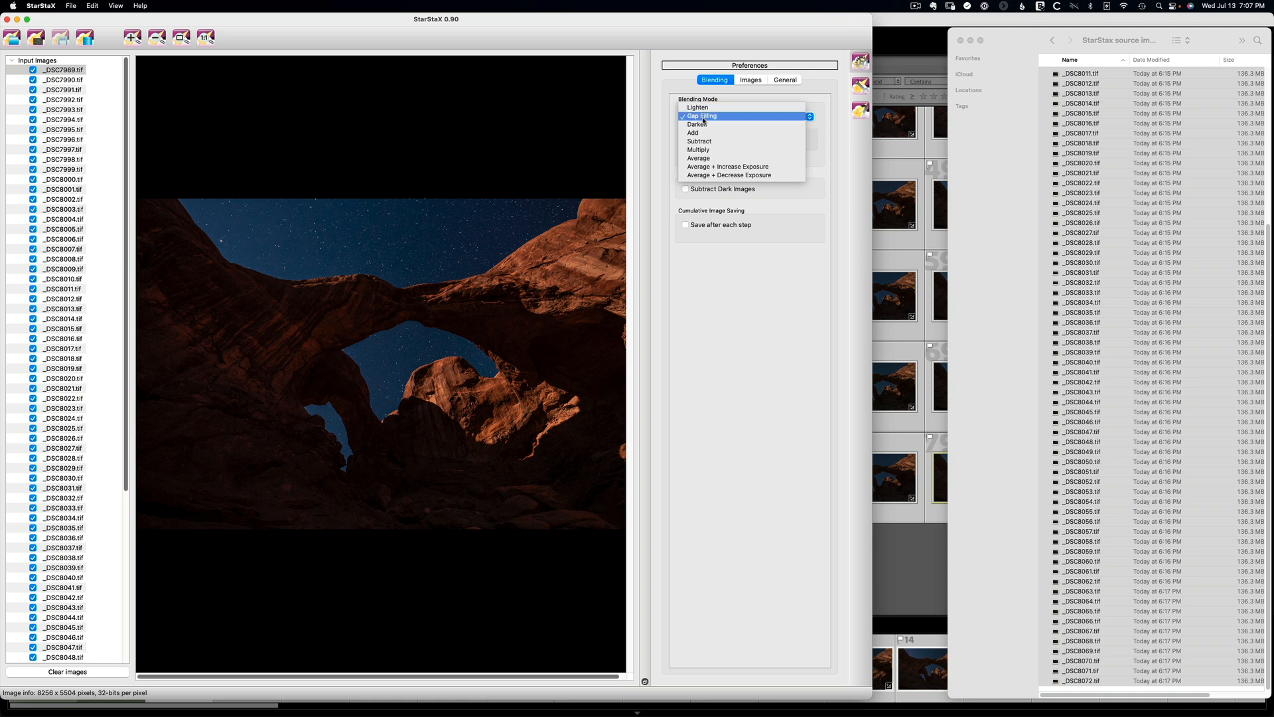
left_click(704, 119)
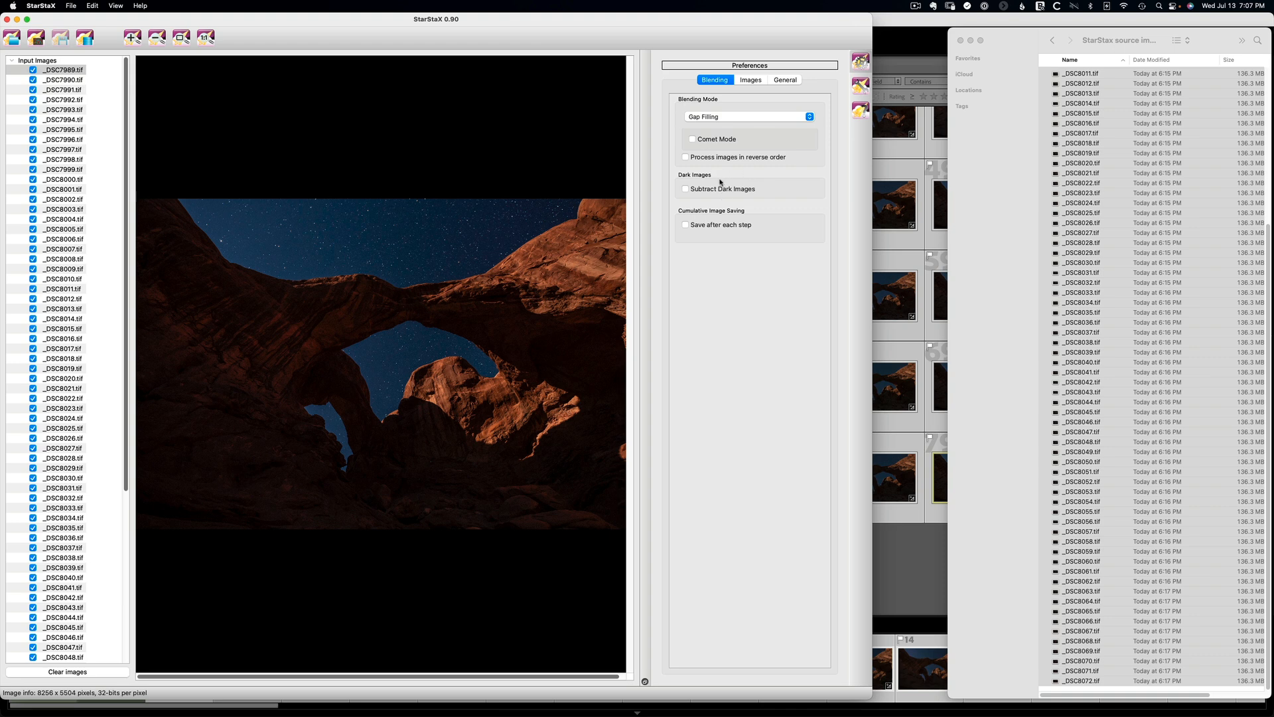
Process all the loaded images into one star-trail blend and dismiss the completion notice.
left_click(91, 6)
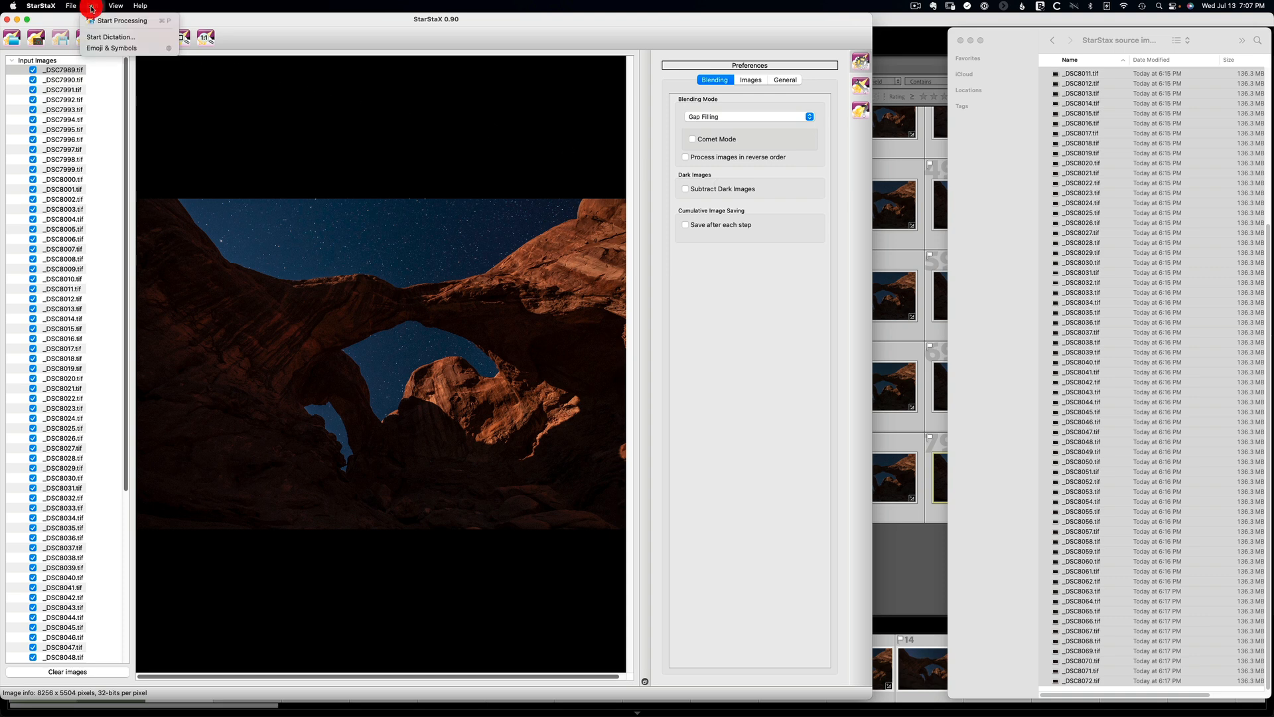
left_click(66, 18)
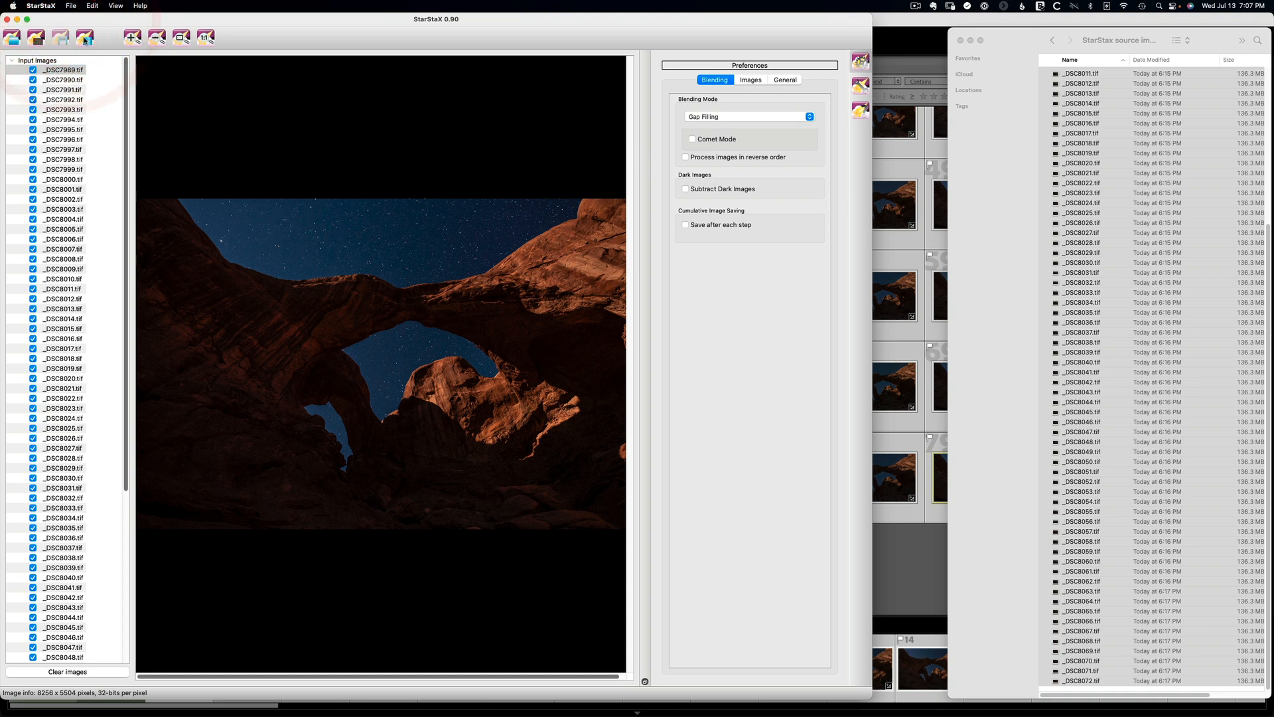
left_click(85, 40)
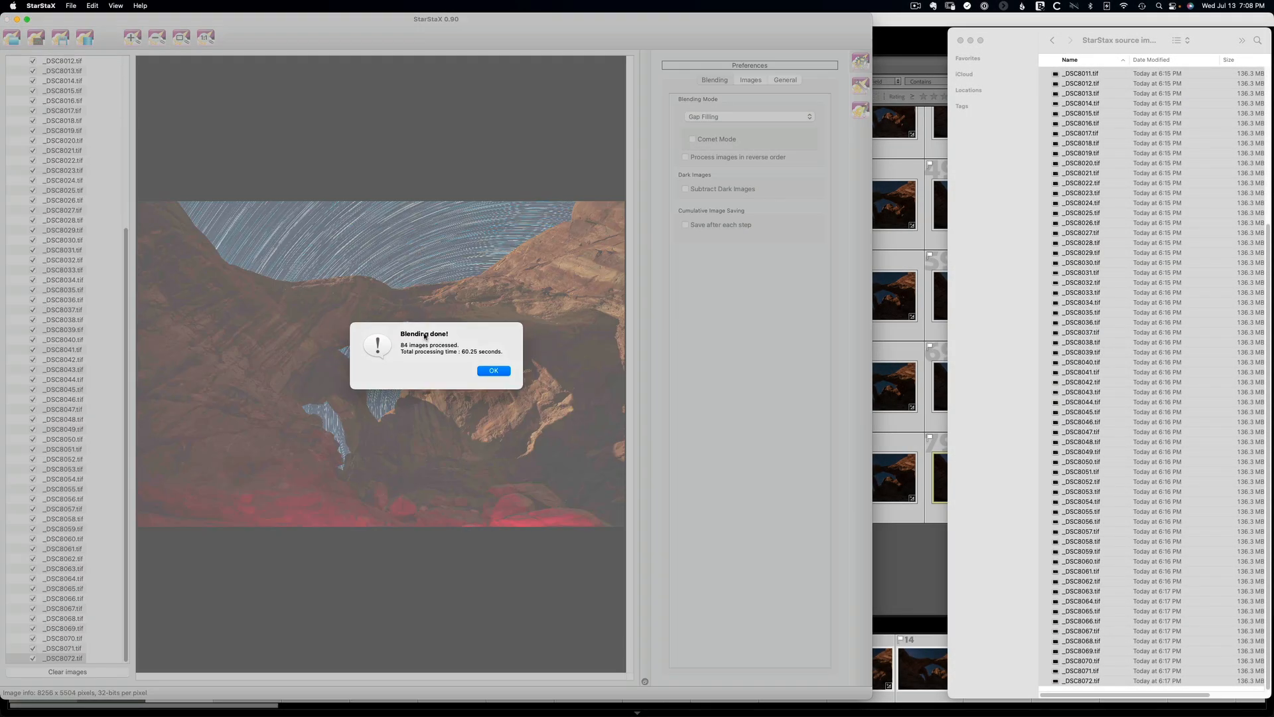
left_click(482, 370)
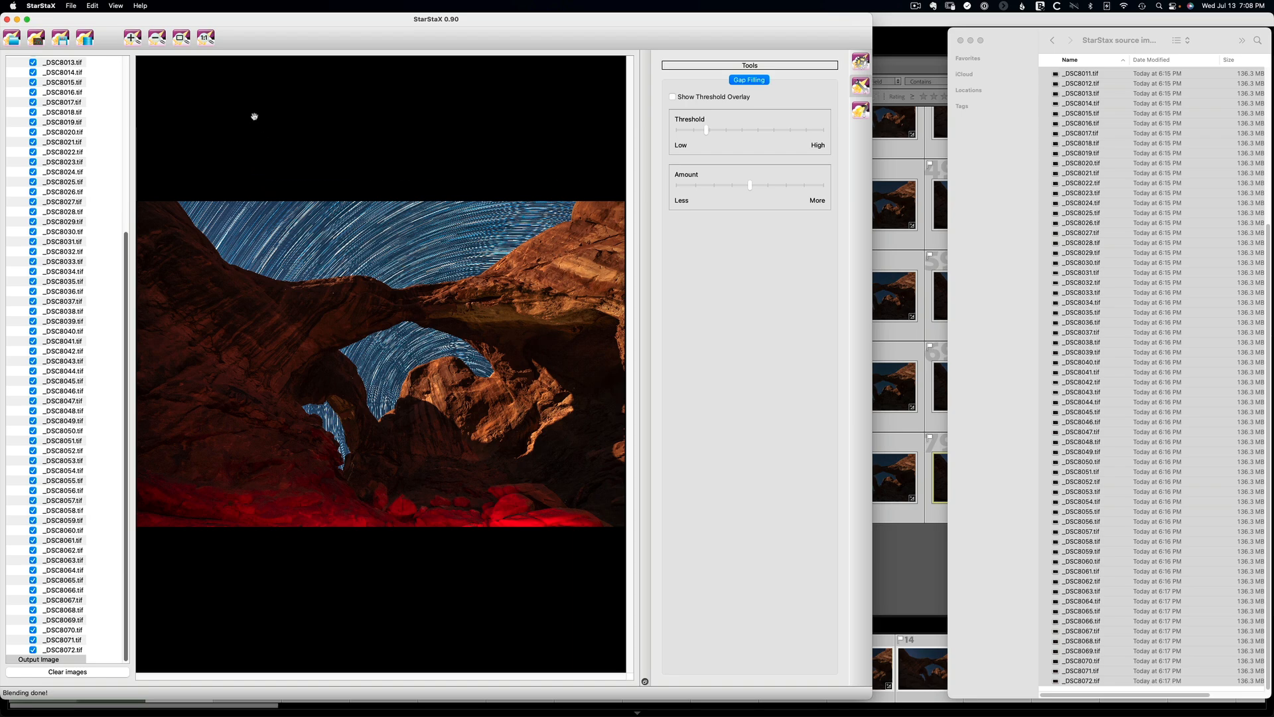
Examine the blended star trails up close for gaps inside the arch opening.
left_click(206, 40)
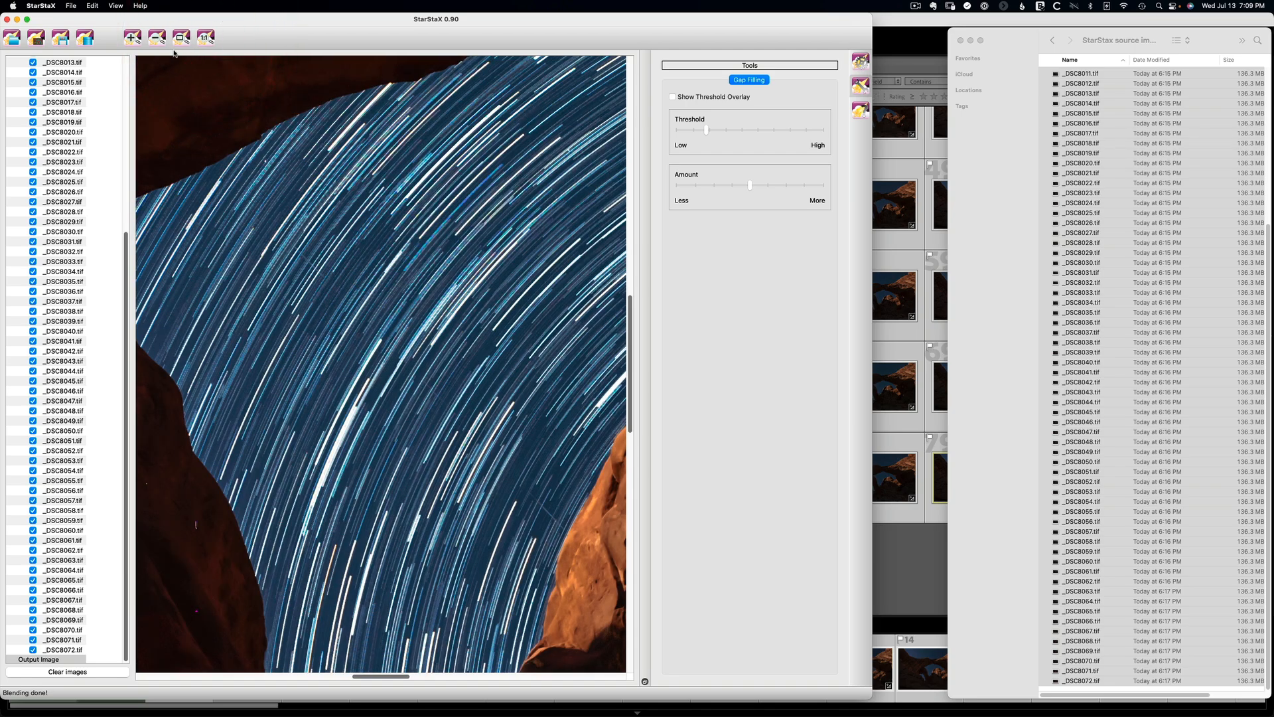
left_click(129, 38)
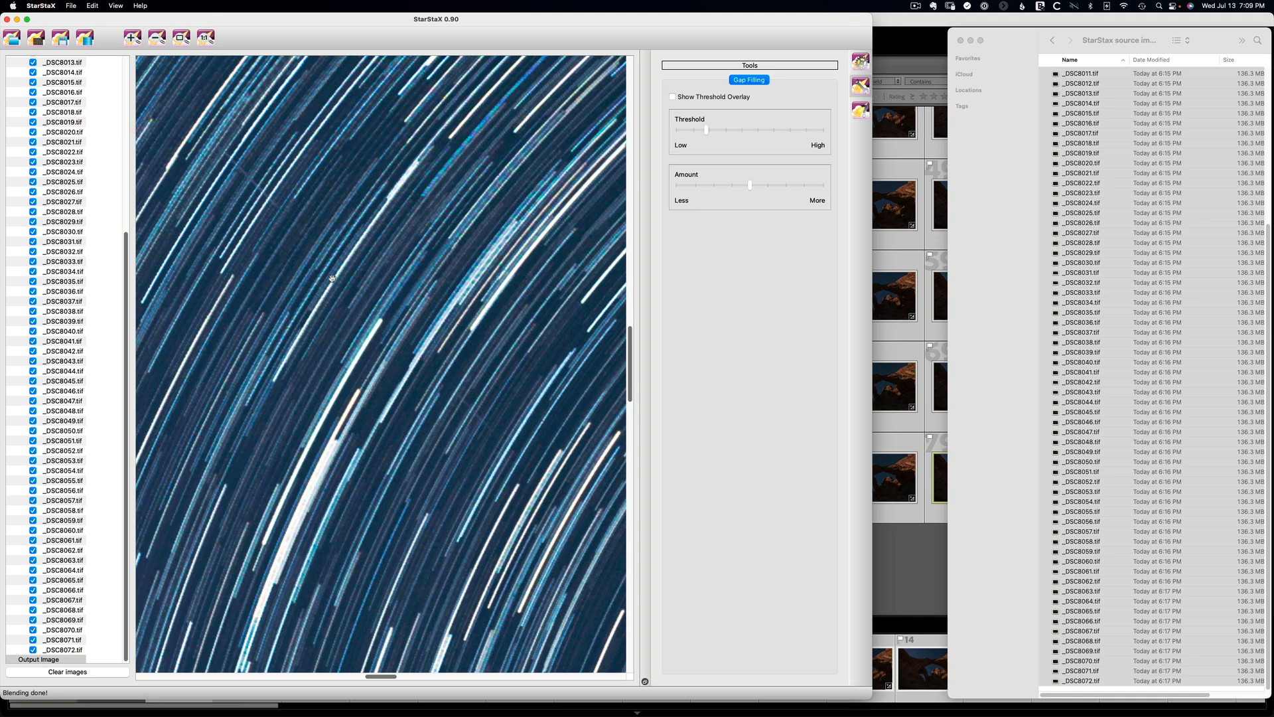
scroll(344, 227, "down", 3)
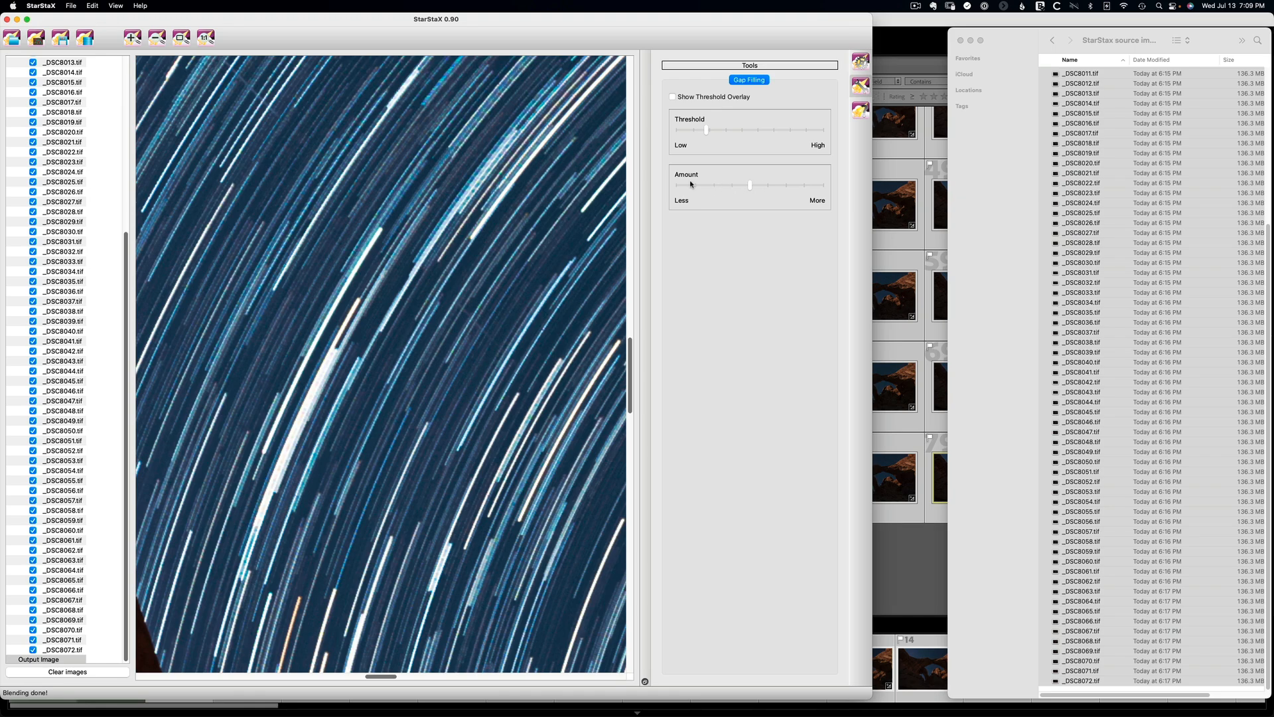
left_click(157, 38)
left_click(157, 38)
left_click(157, 37)
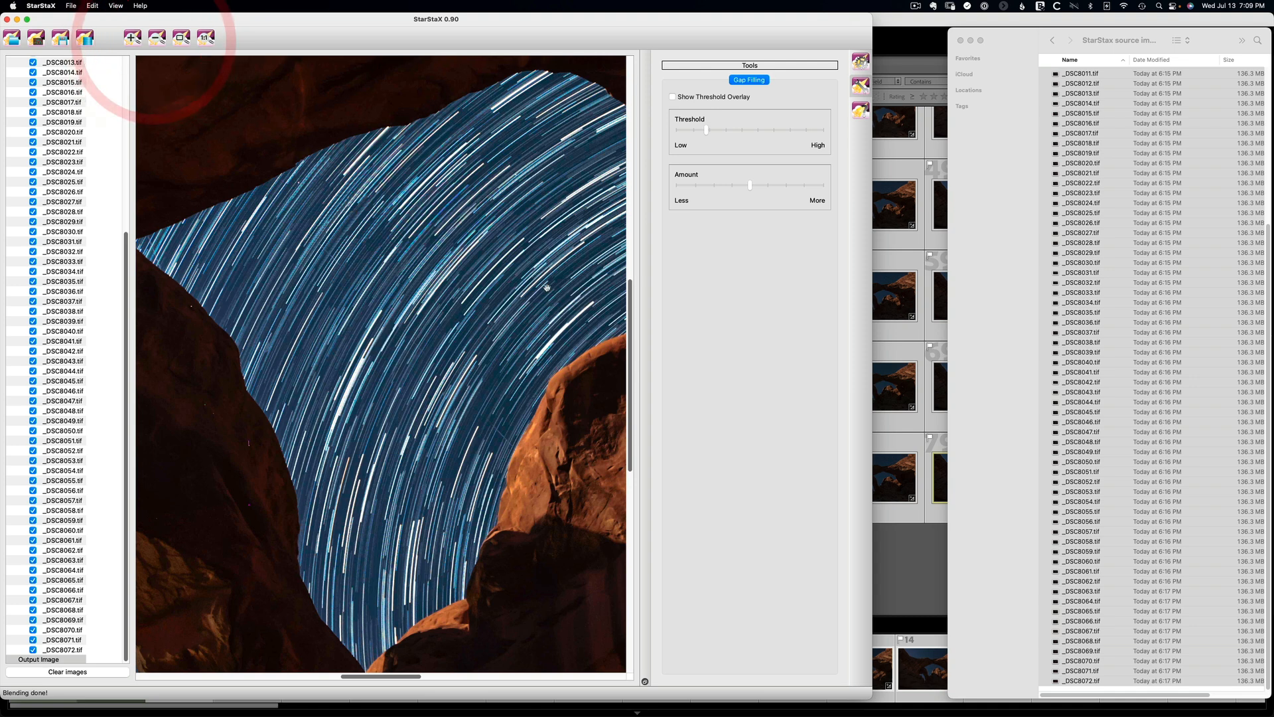
Try a high and the lowest gap-filling threshold with the threshold overlay shown, and the minimum amount with the overlay hidden.
left_click(672, 97)
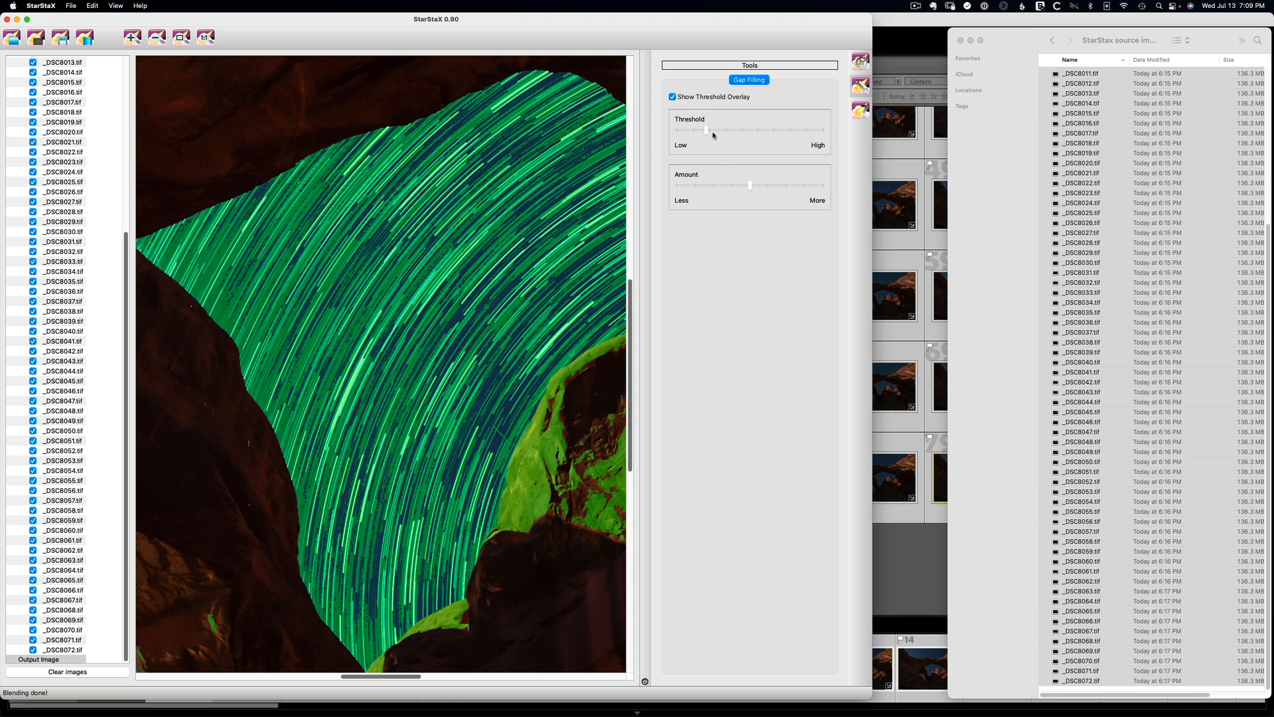
left_click(769, 130)
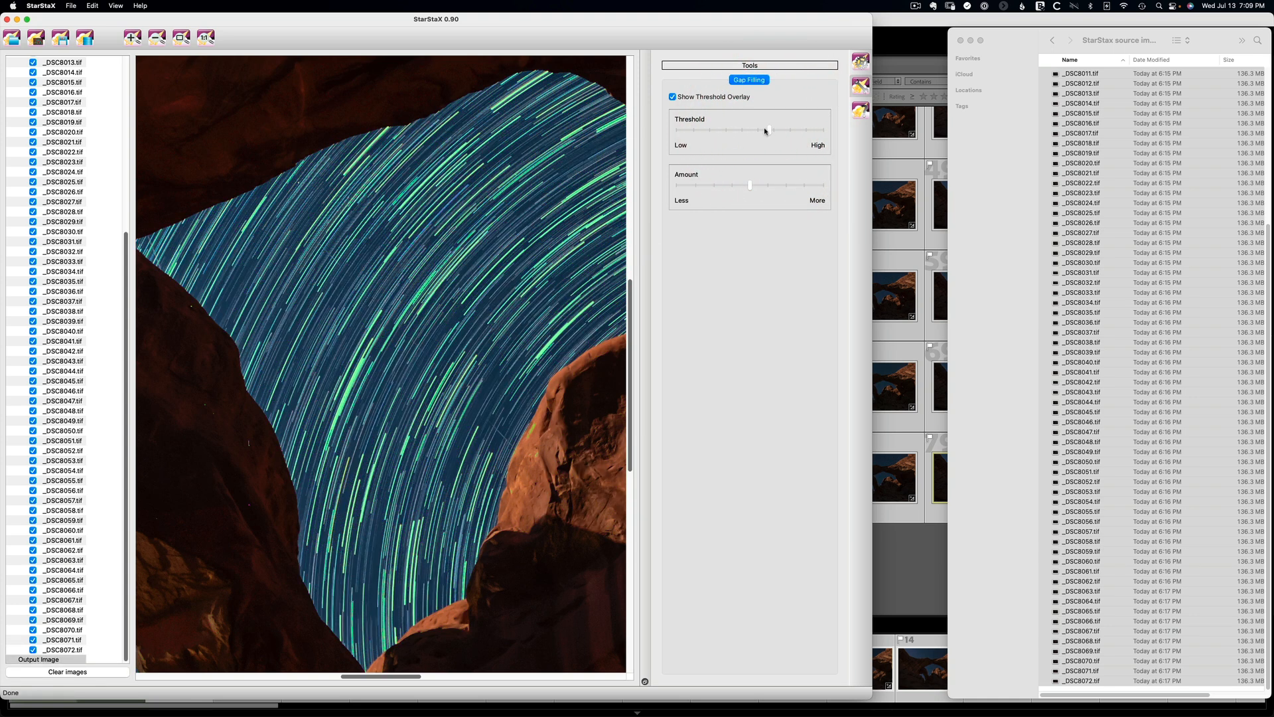
left_click(677, 130)
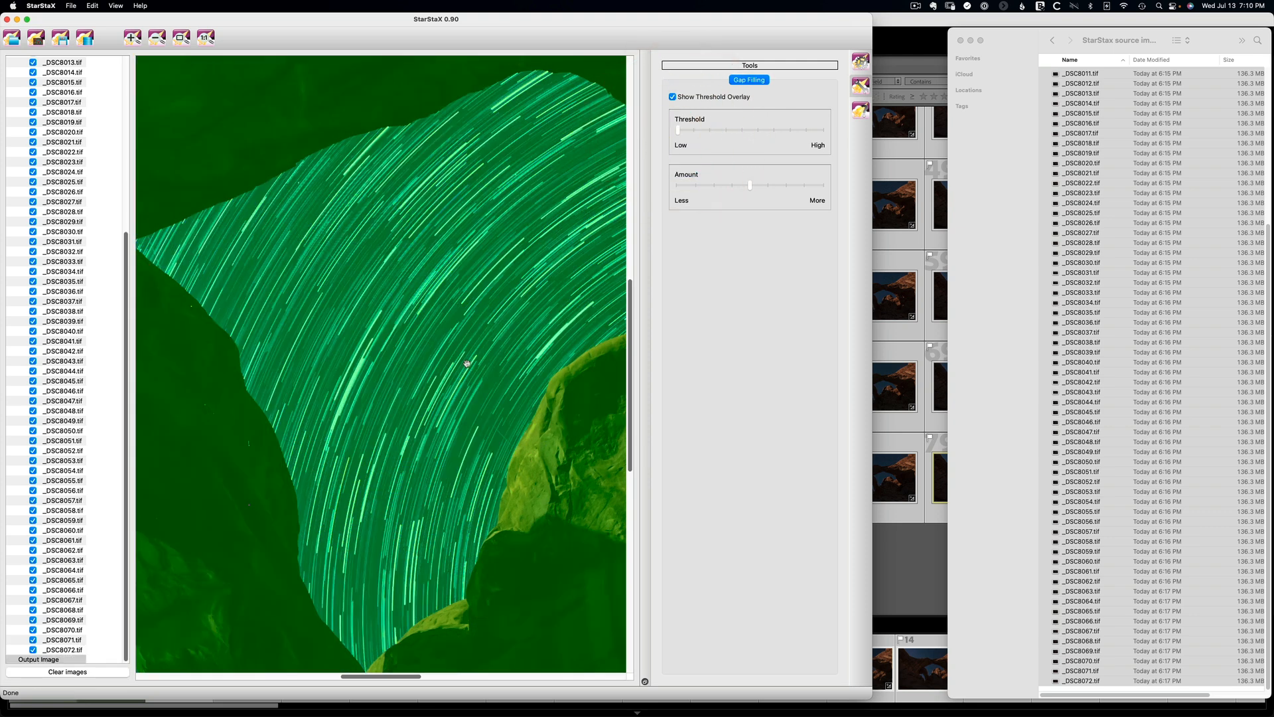
left_click(132, 37)
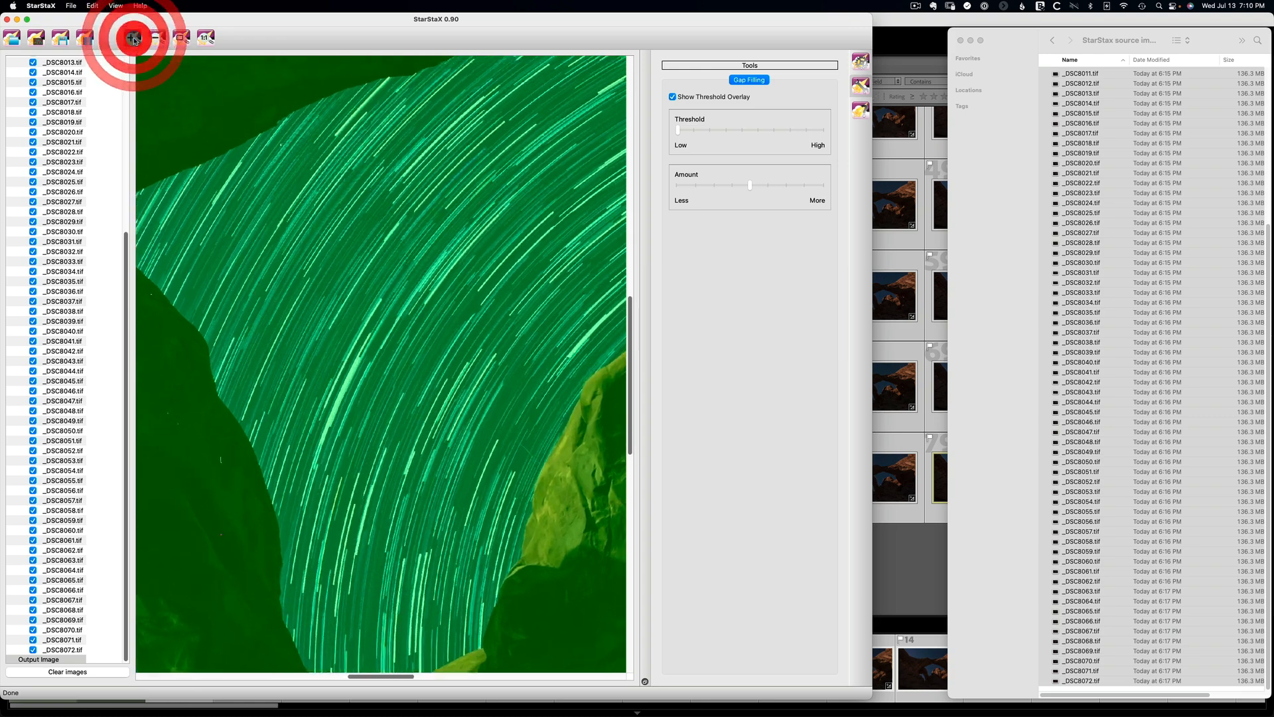
left_click(132, 37)
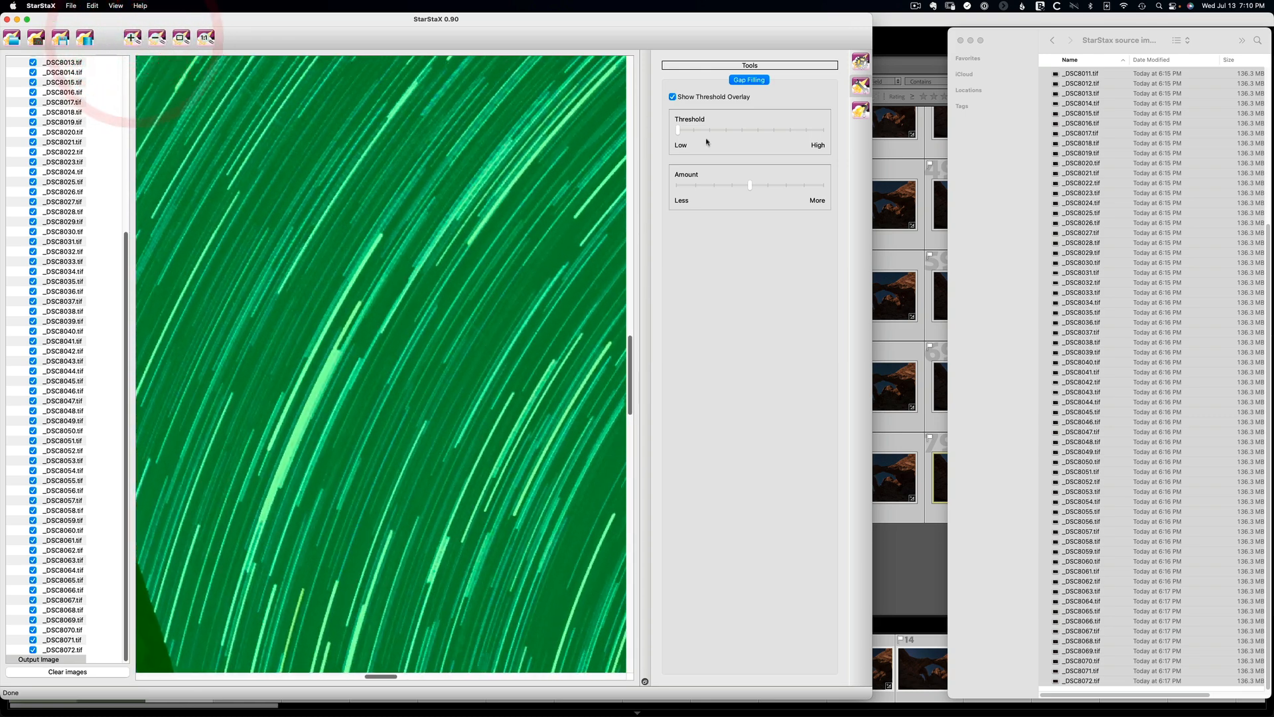
left_click(673, 97)
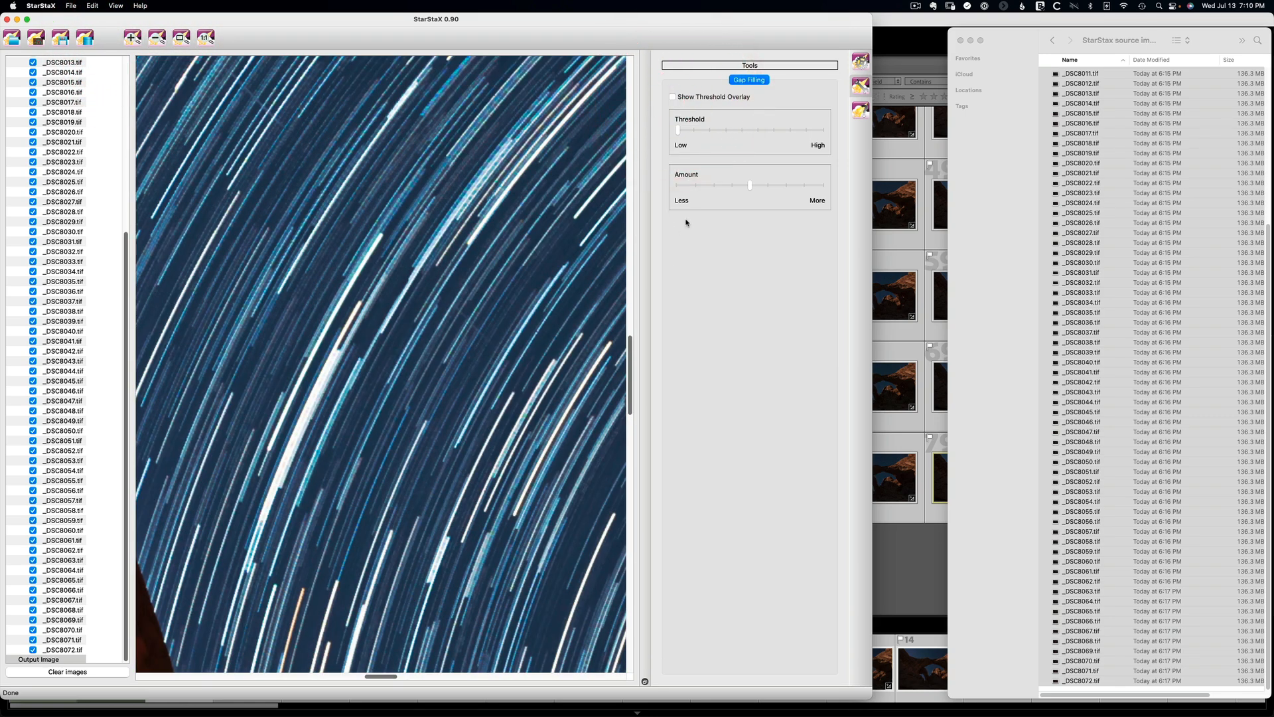
left_click_drag(751, 186, 642, 188)
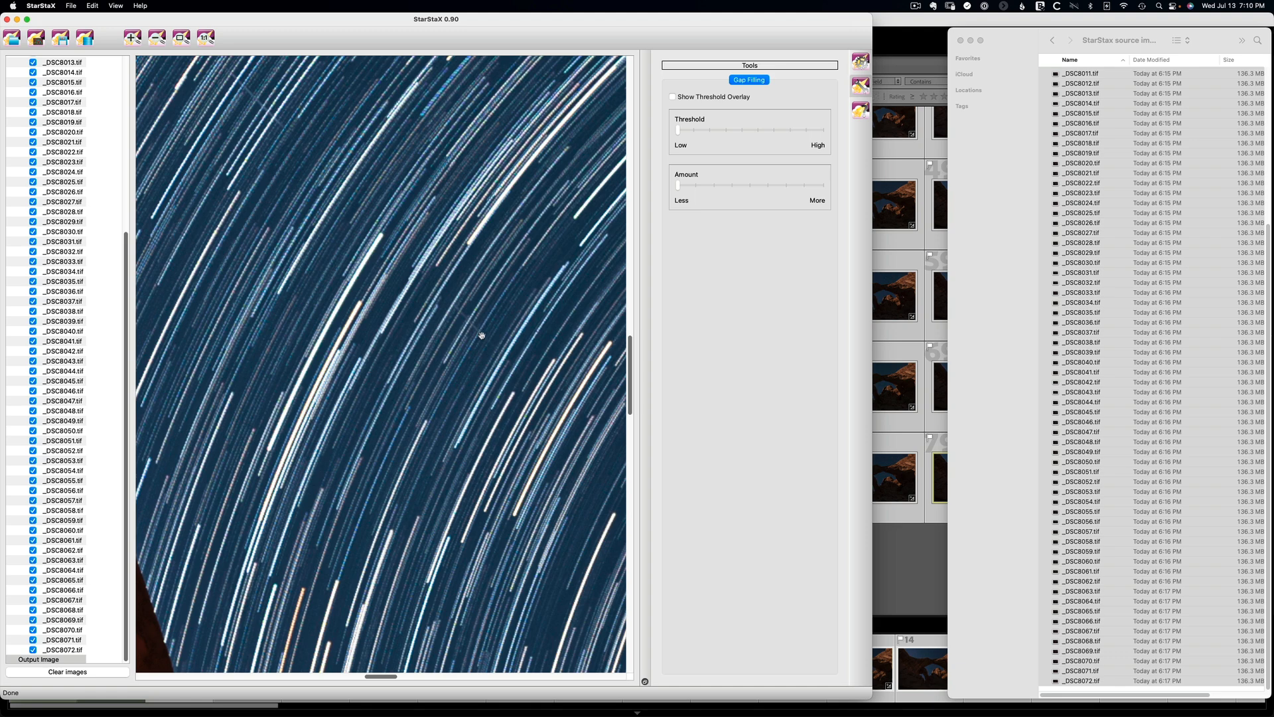
Using the threshold overlay as a guide, set the gap-filling threshold to about a quarter of its range, and hide the overlay.
left_click(686, 97)
left_click_drag(678, 131, 708, 130)
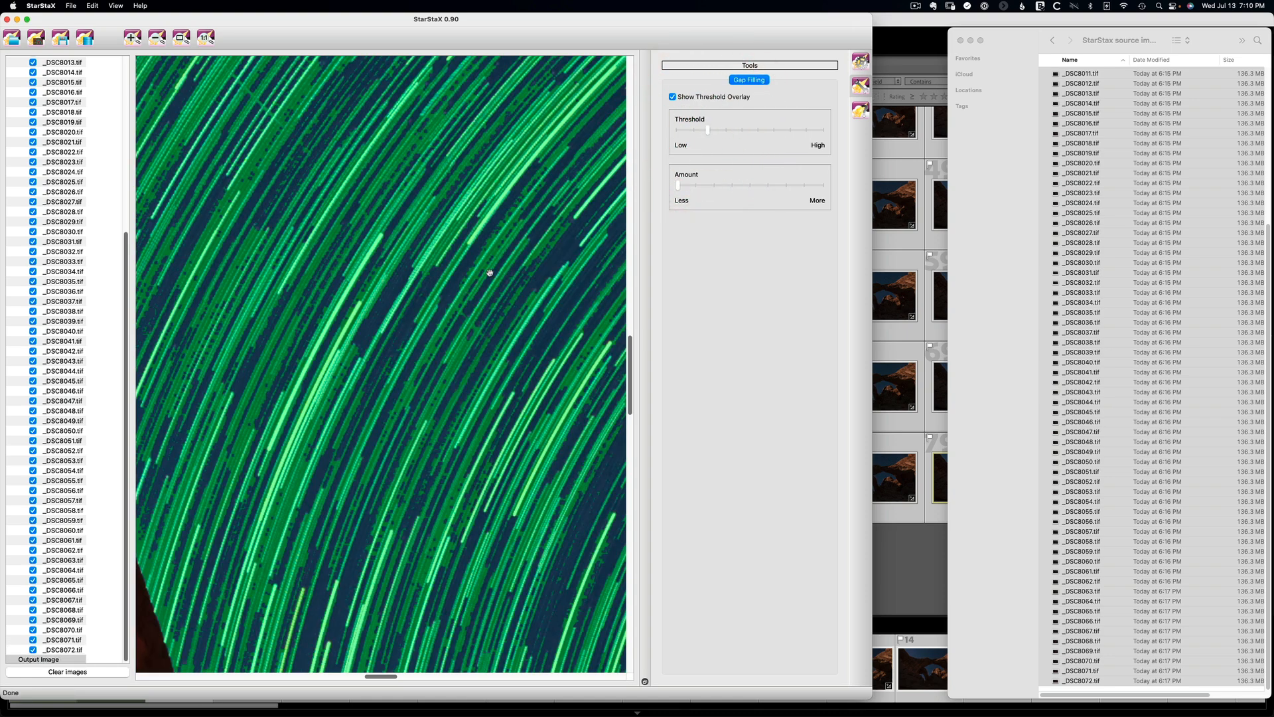
left_click(715, 129)
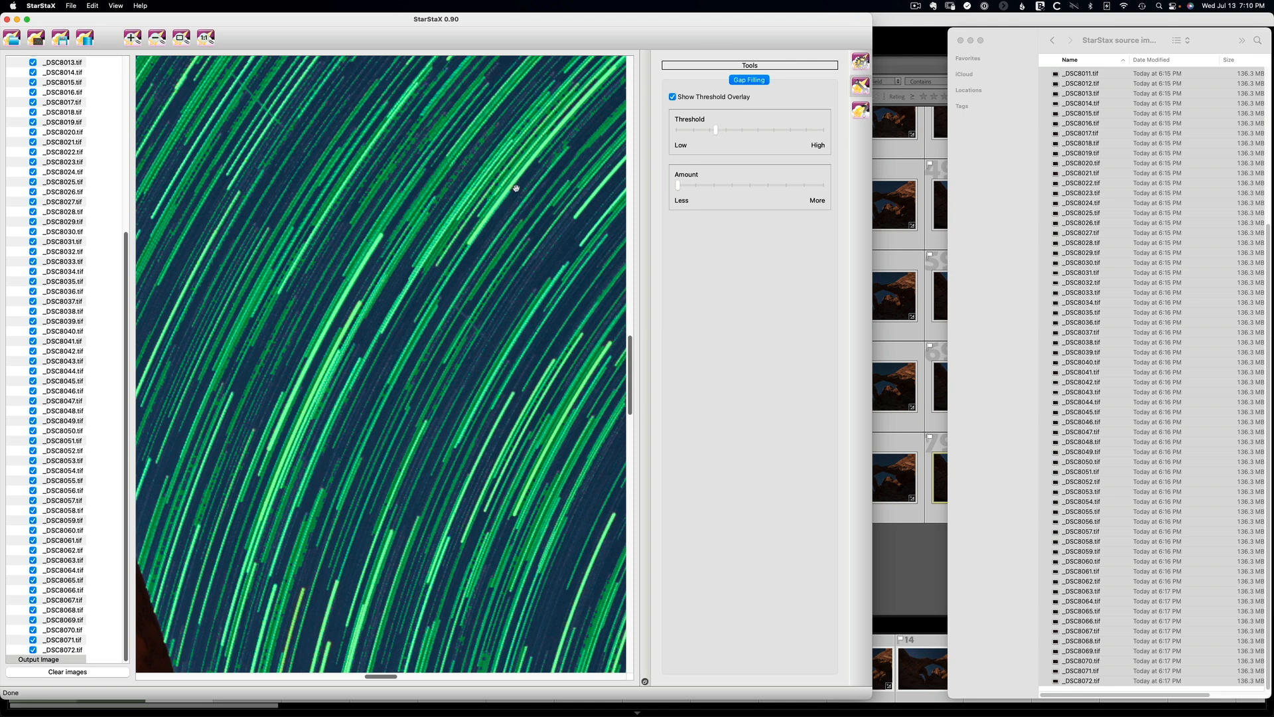
left_click(712, 129)
left_click(672, 97)
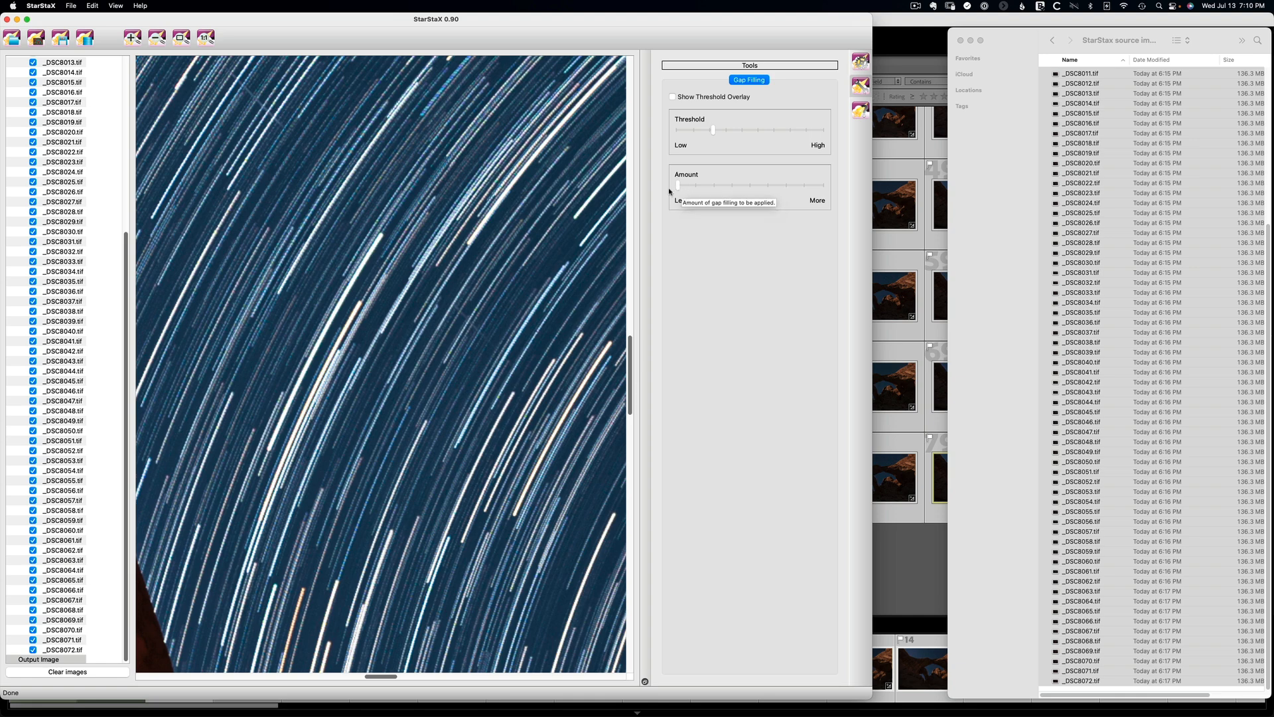
Compare the maximum and minimum gap-filling amounts on the trails, and set the amount to about one eighth of its range.
left_click_drag(678, 185, 839, 196)
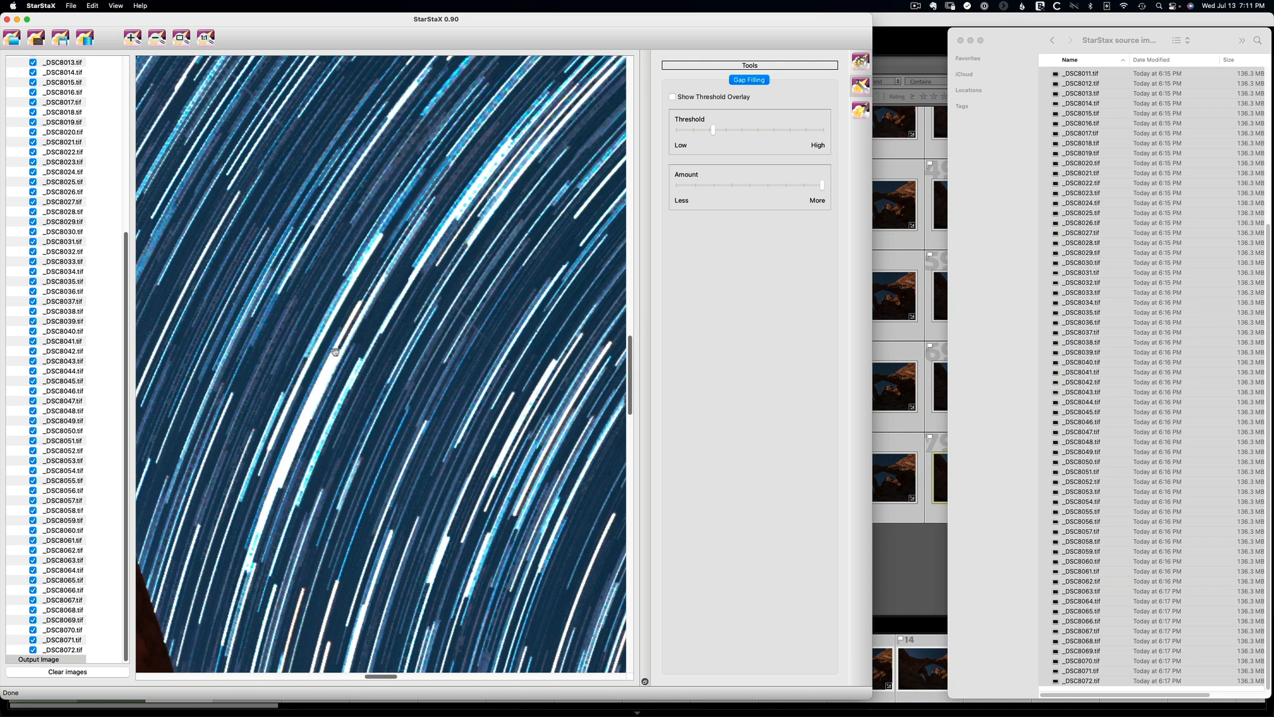
left_click_drag(823, 189, 646, 188)
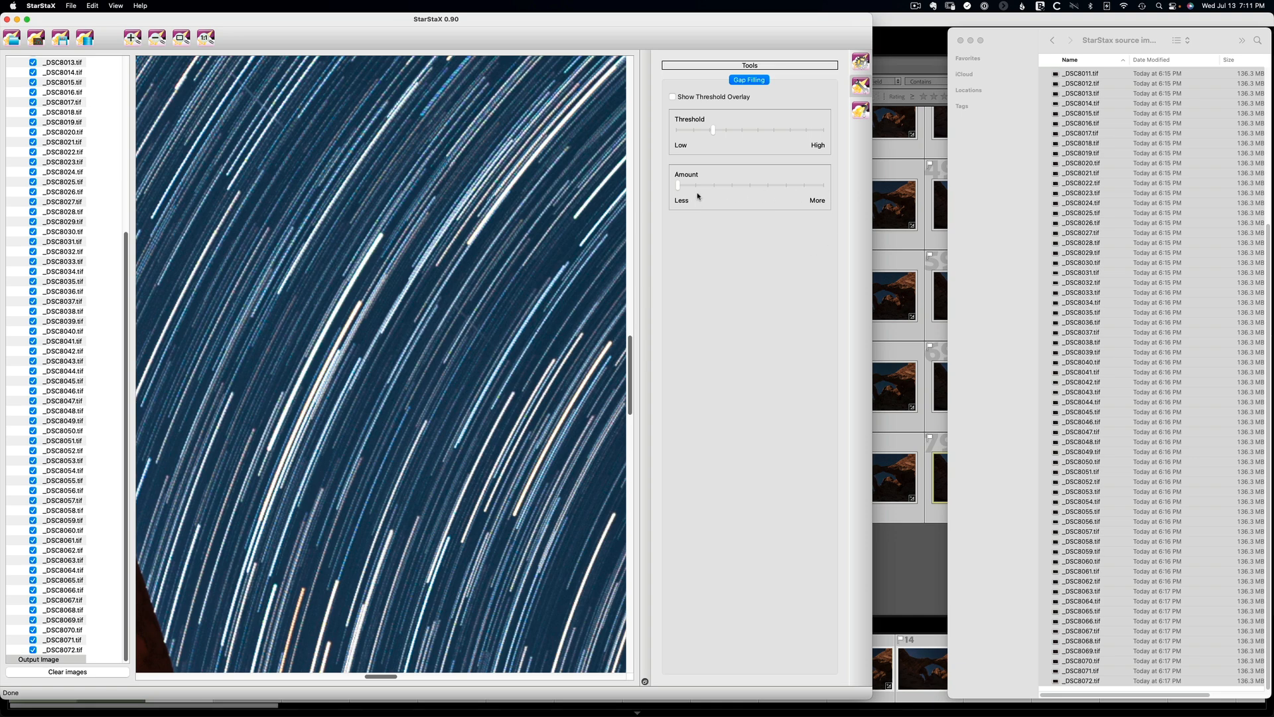
left_click_drag(682, 188, 827, 188)
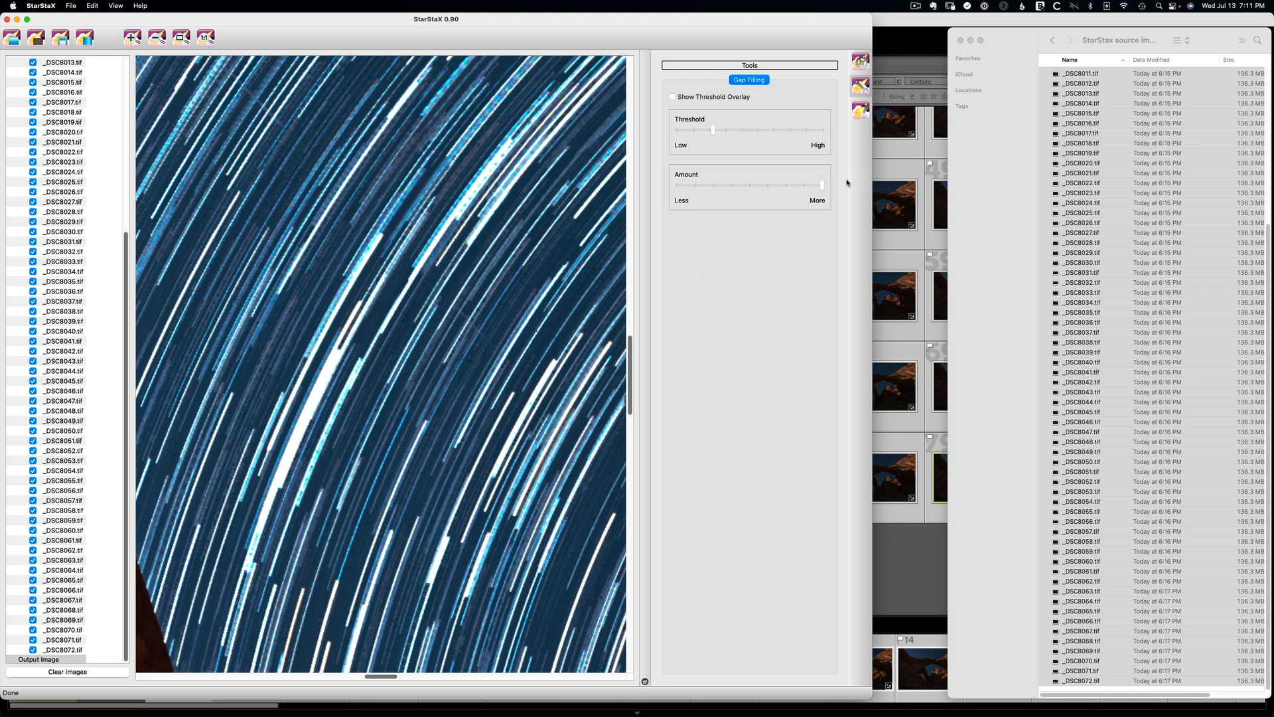
left_click_drag(821, 186, 732, 186)
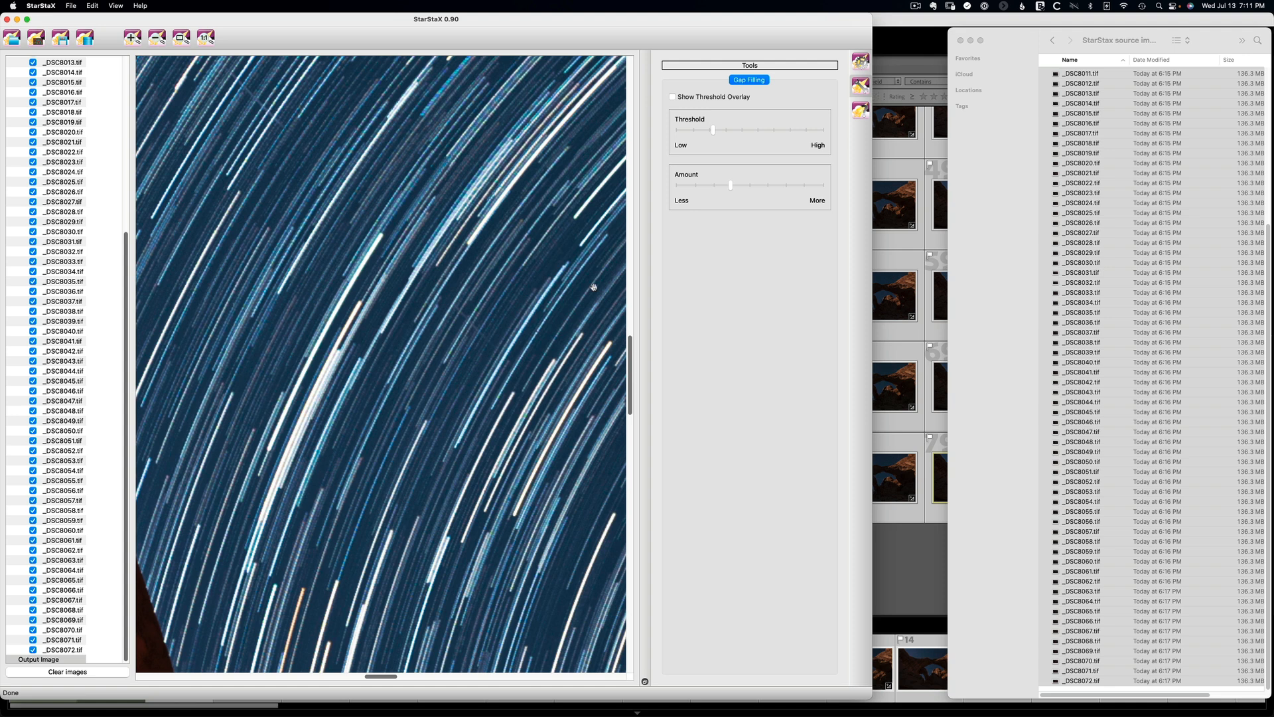
left_click_drag(729, 187, 713, 187)
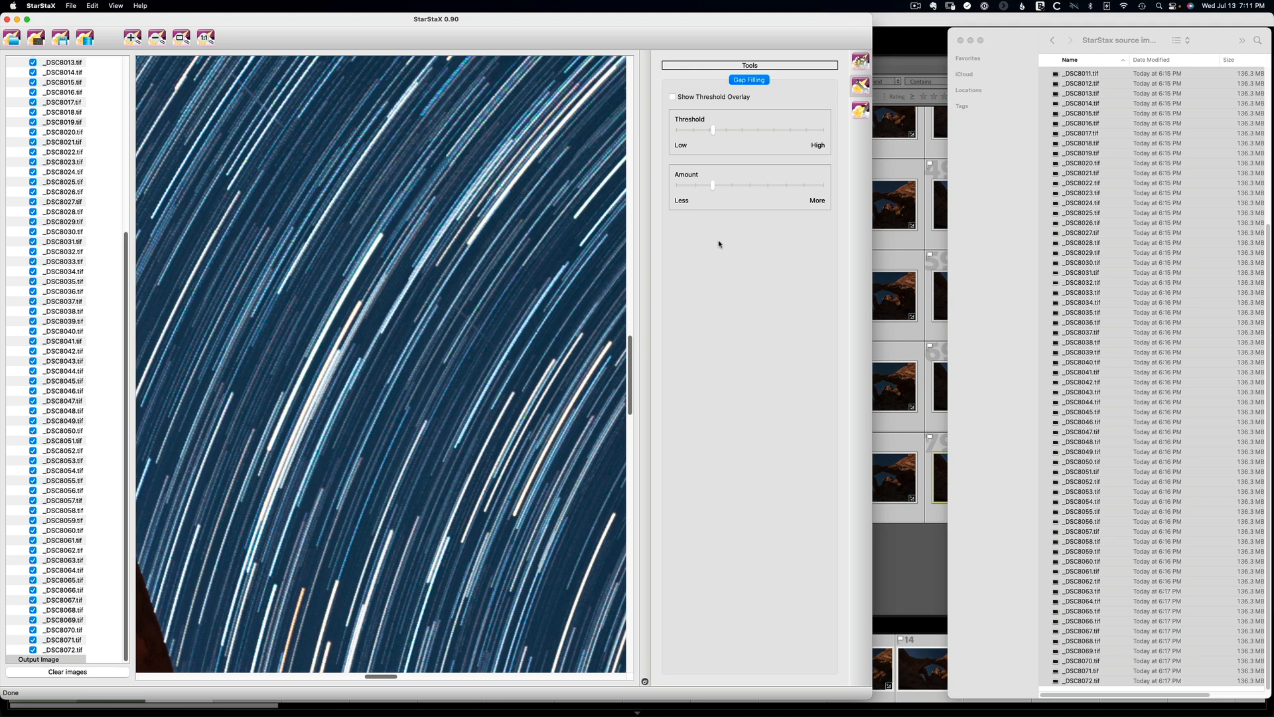
left_click_drag(712, 187, 697, 187)
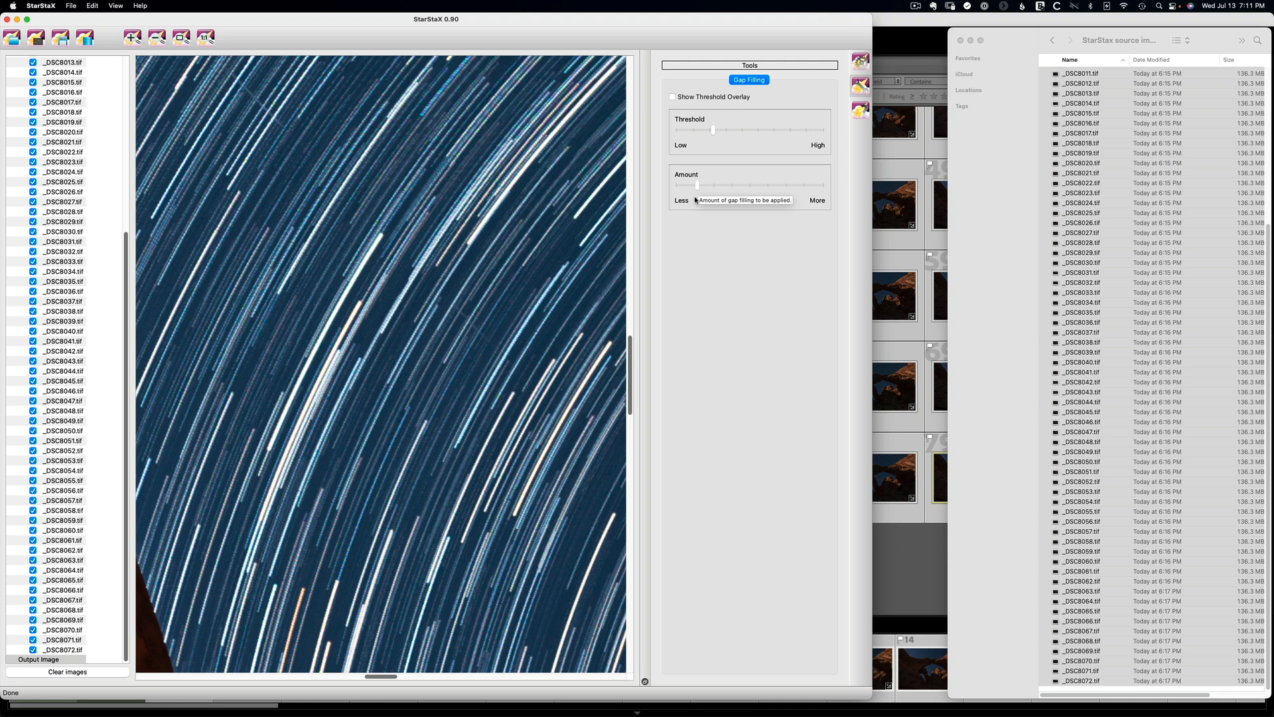